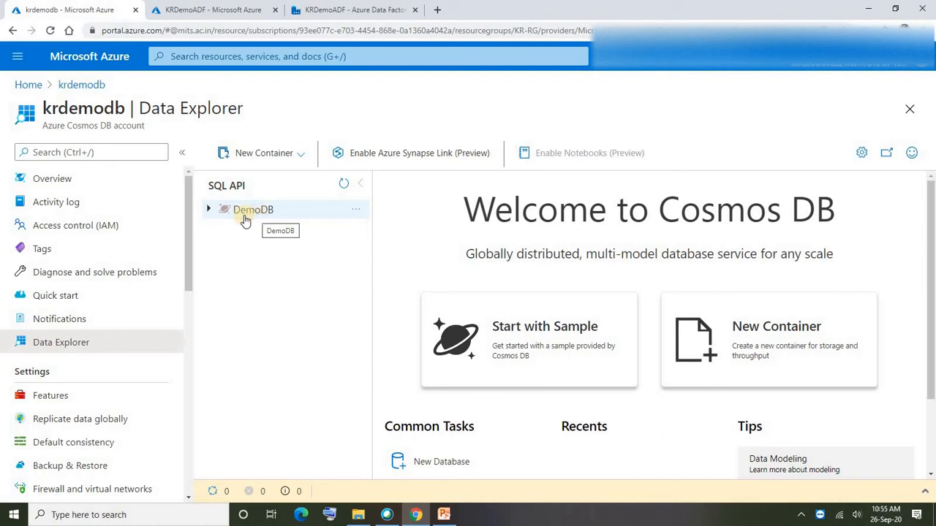
- View the items of the Address container in the DemoDB database
{"action": "left_click", "coordinate": [208, 211]}
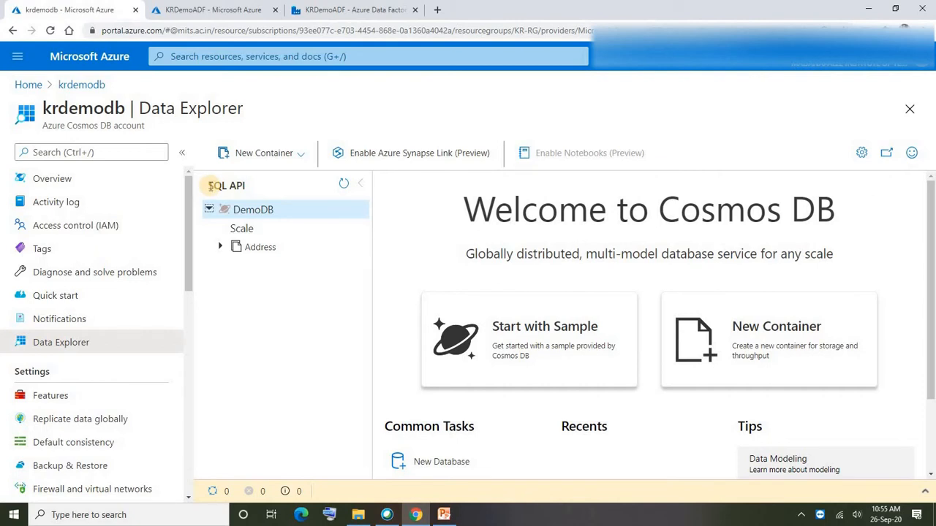
{"action": "left_click", "coordinate": [248, 212]}
{"action": "left_click", "coordinate": [249, 212]}
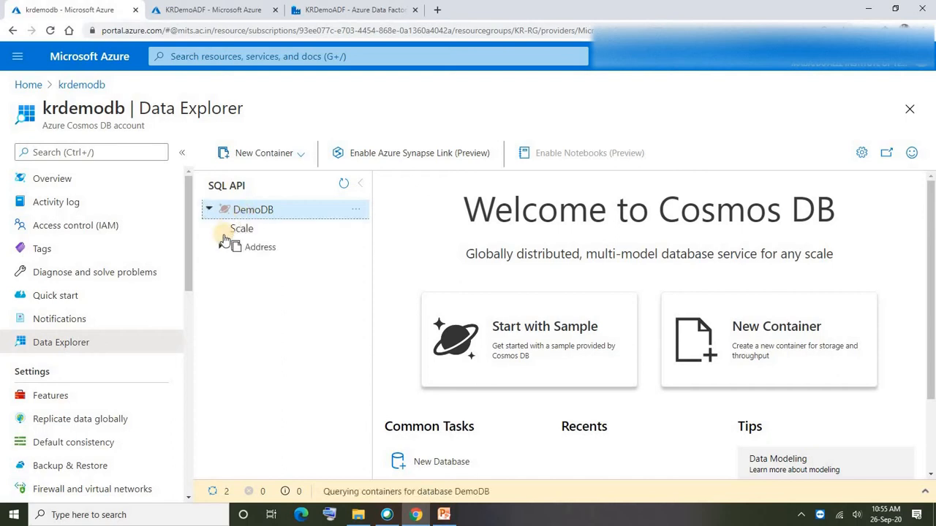
{"action": "left_click", "coordinate": [259, 249]}
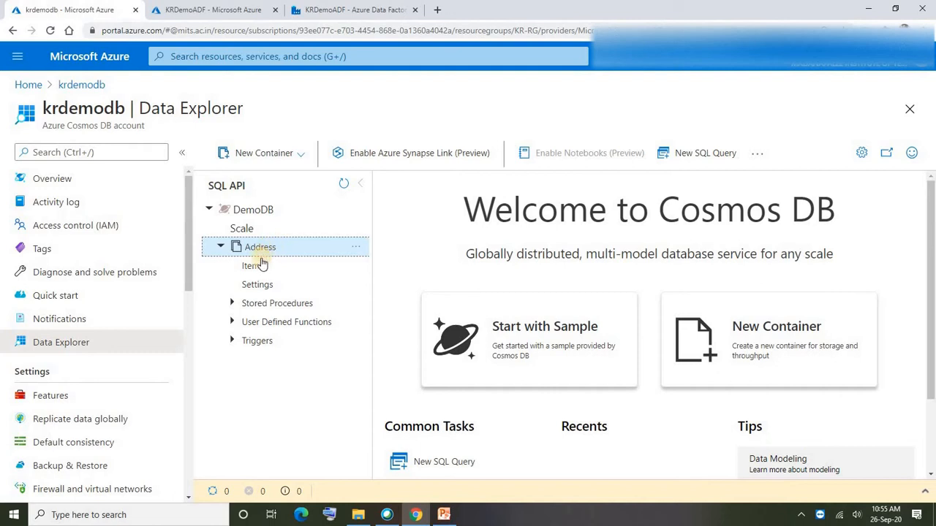
{"action": "left_click", "coordinate": [253, 269]}
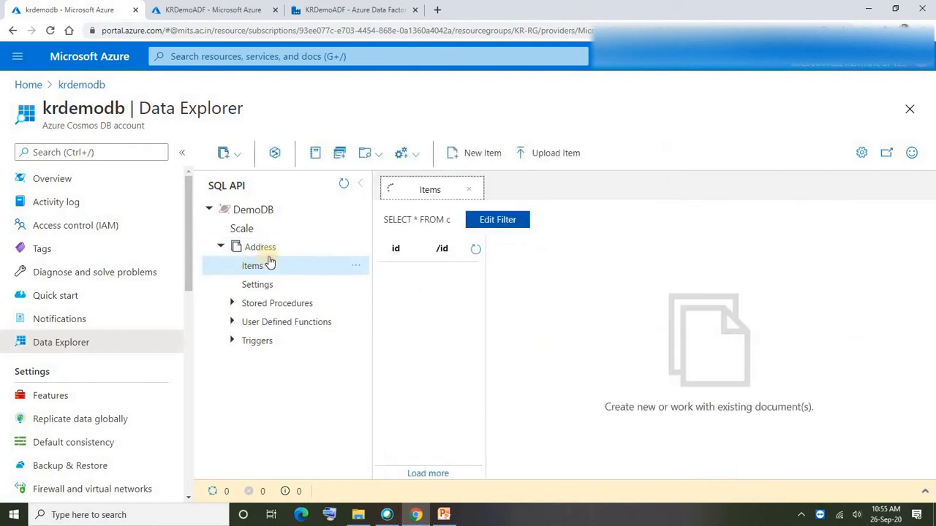
- Run the query SELECT * FROM c against the Address container to check its contents
{"action": "left_click", "coordinate": [264, 250]}
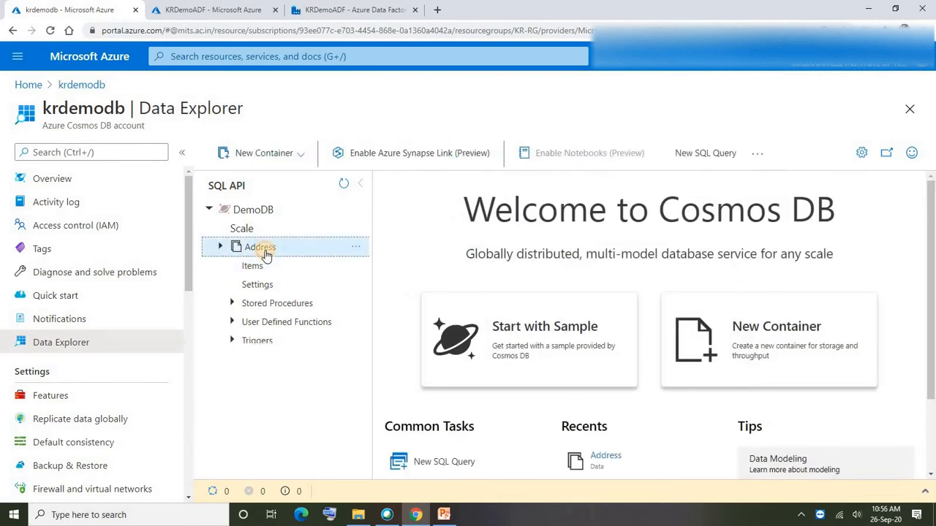
{"action": "left_click", "coordinate": [697, 155]}
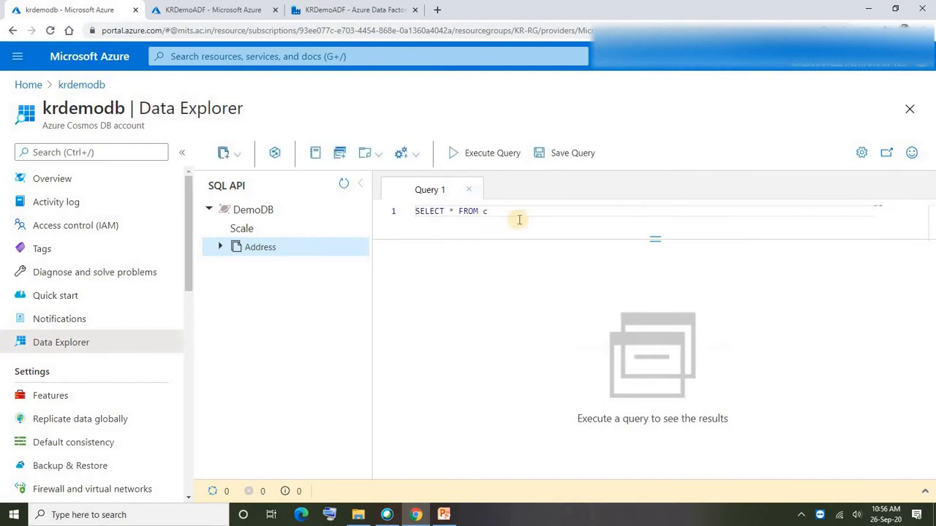
{"action": "left_click_drag", "start_coordinate": [512, 212], "coordinate": [411, 212]}
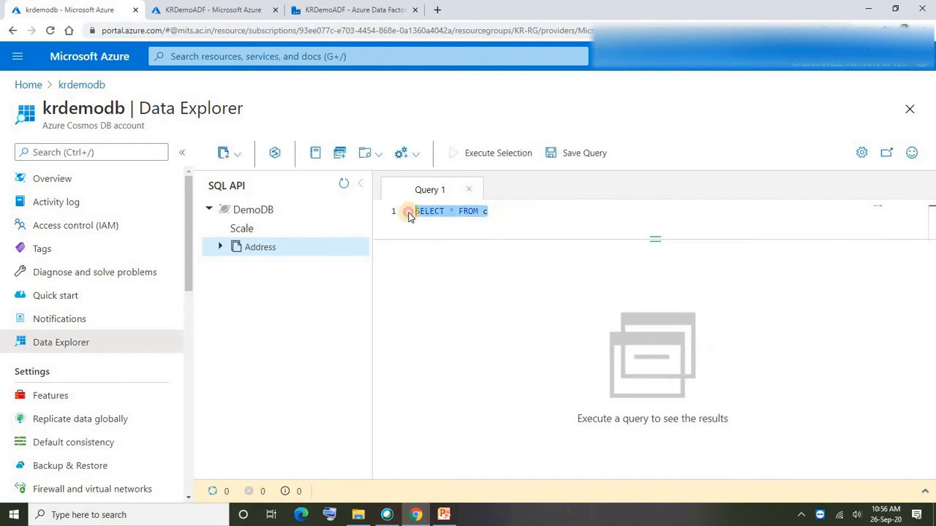
{"action": "left_click", "coordinate": [536, 213]}
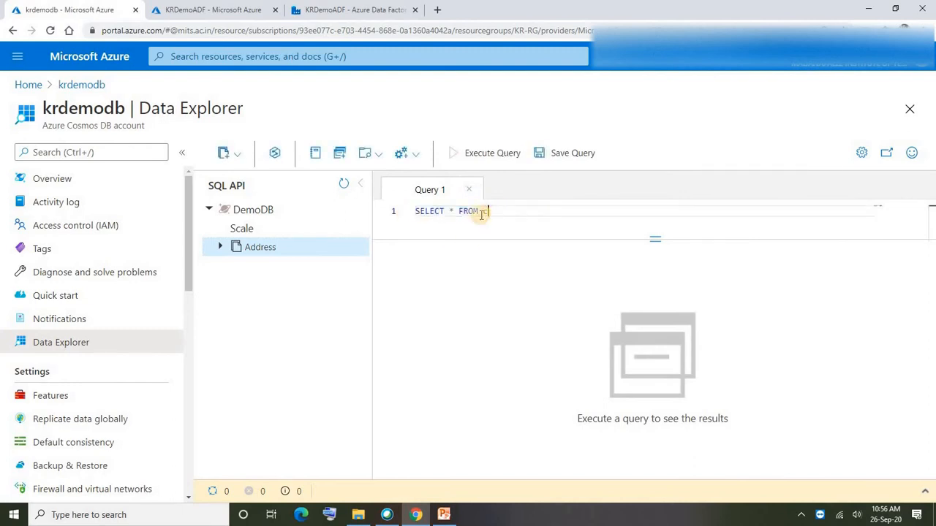
{"action": "left_click", "coordinate": [455, 153]}
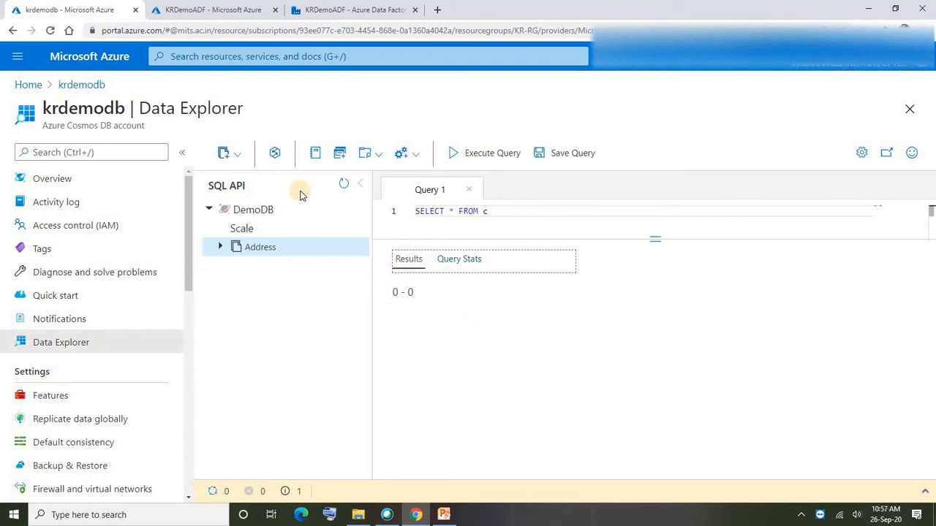
{"action": "left_click", "coordinate": [363, 351]}
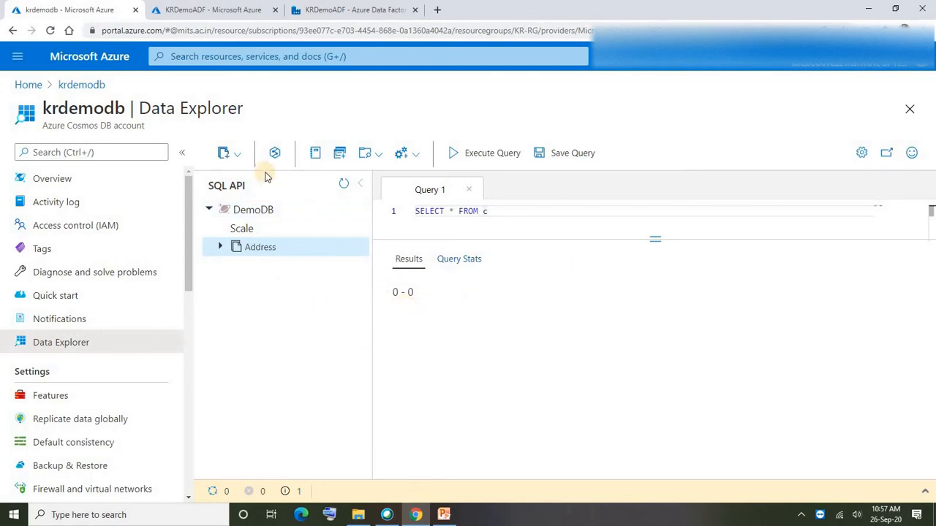
- Open the list of tables in the kradls storage account
{"action": "left_click", "coordinate": [29, 85]}
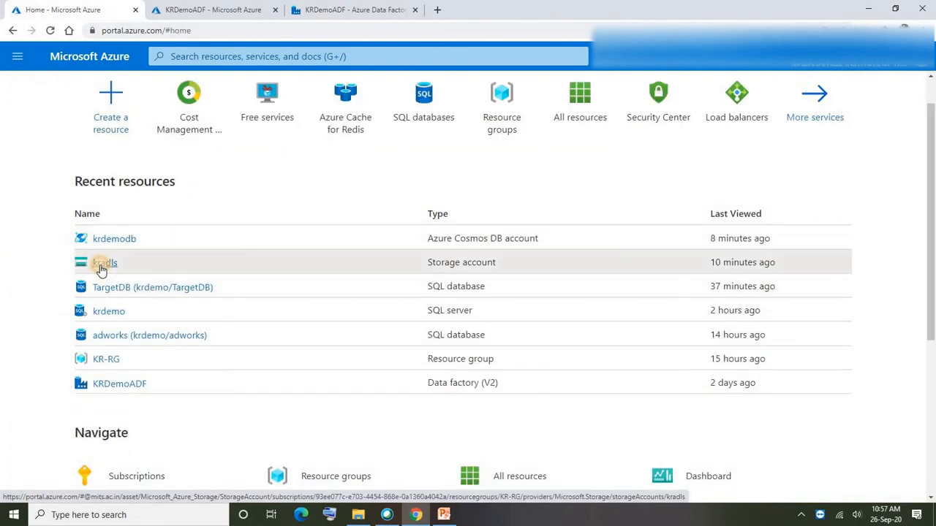
{"action": "left_click", "coordinate": [103, 264]}
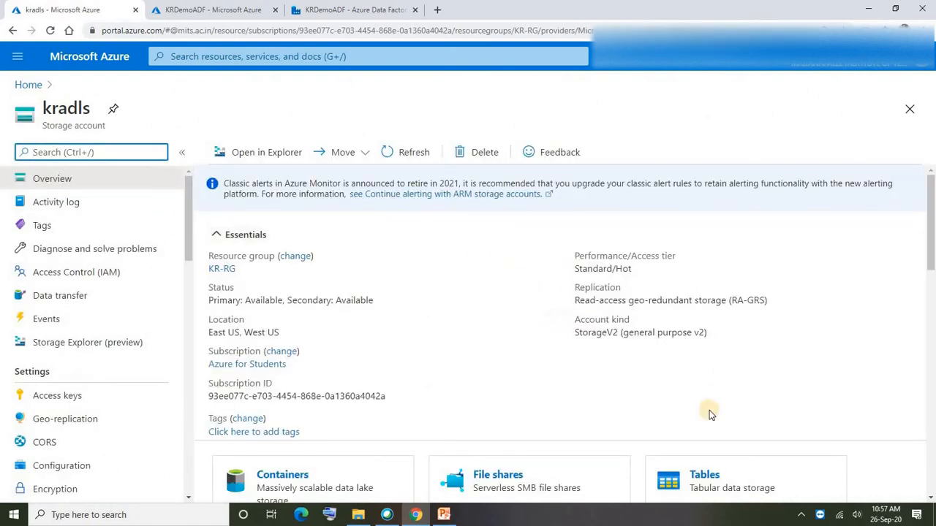
{"action": "scroll", "coordinate": [628, 358], "scroll_direction": "down", "scroll_amount": 2}
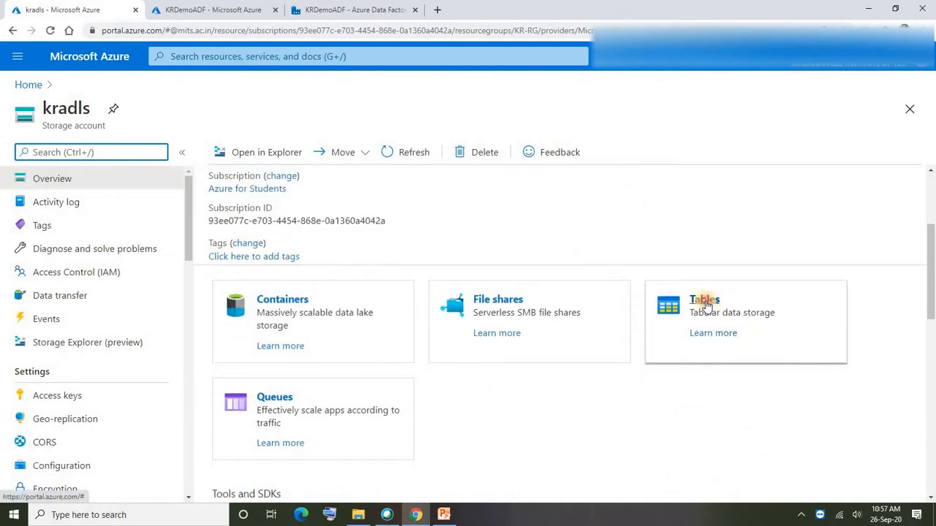
{"action": "left_click", "coordinate": [707, 305]}
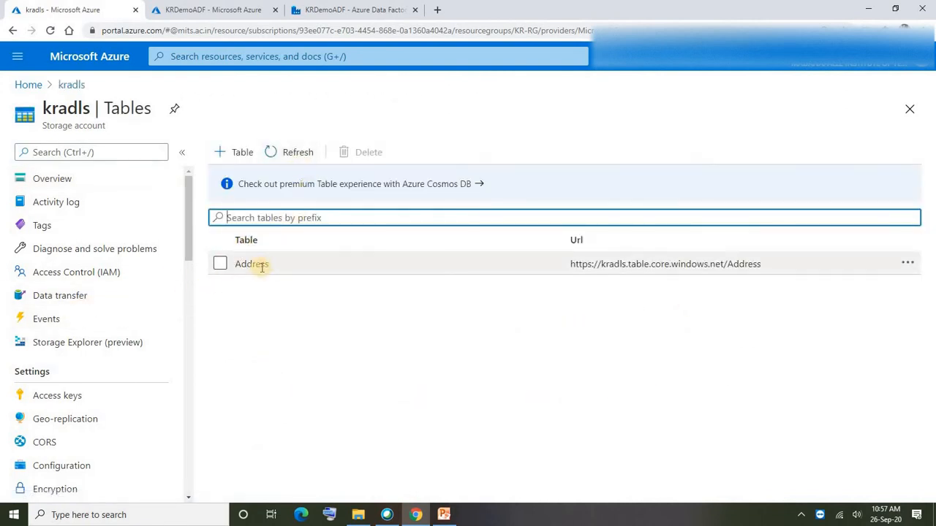
- Examine the Address table's entries and its PartitionKey and RowKey columns in Storage Explorer
{"action": "left_click", "coordinate": [64, 345]}
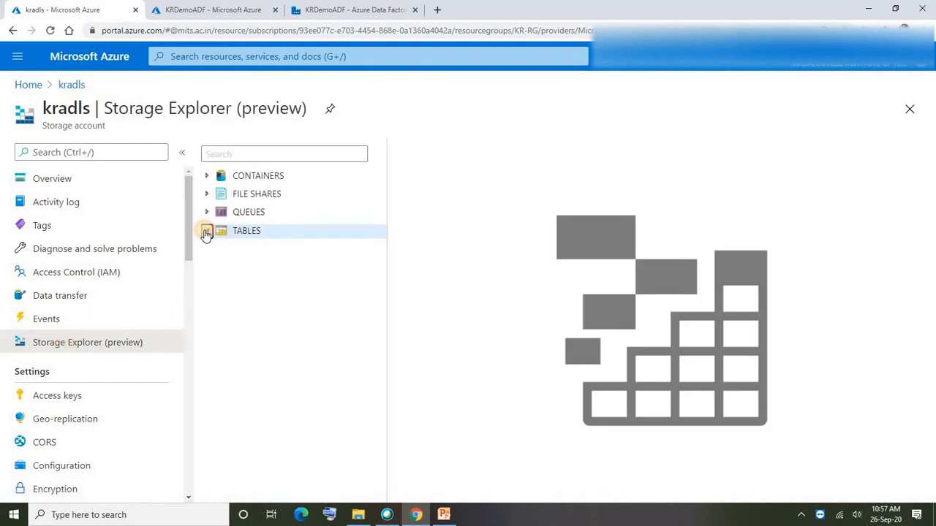
{"action": "left_click", "coordinate": [263, 248]}
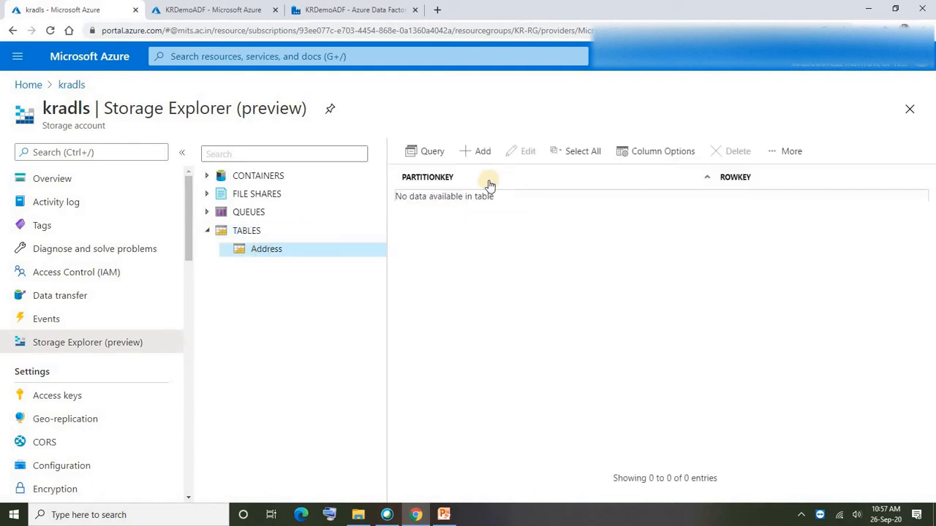
{"action": "left_click", "coordinate": [444, 183]}
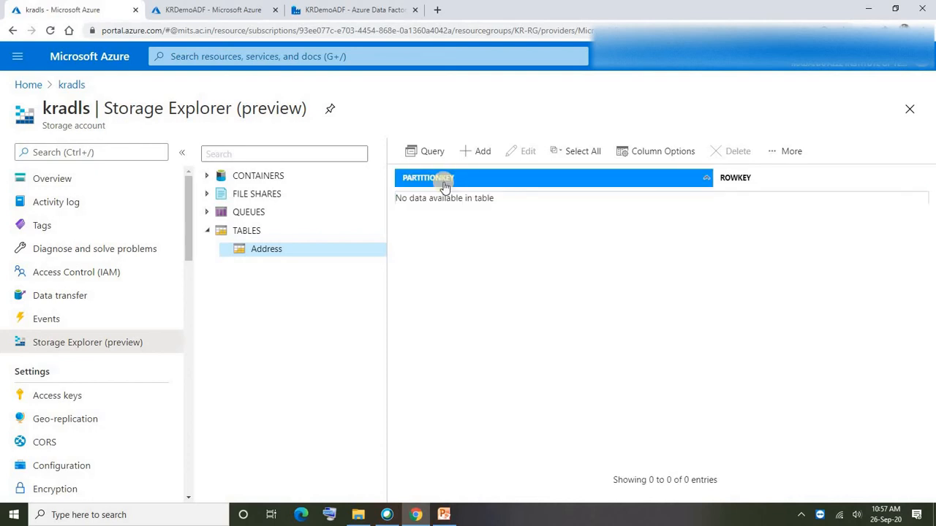
{"action": "left_click", "coordinate": [763, 180]}
{"action": "left_click", "coordinate": [819, 186]}
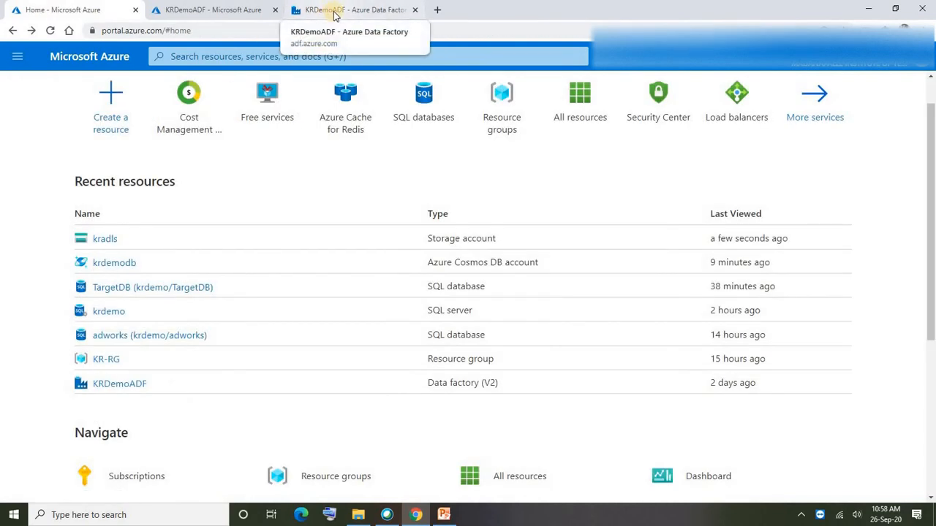
- Switch to the KRDemoADF Azure Data Factory and create a pipeline named "SQL To No-SQL"
{"action": "left_click", "coordinate": [334, 12]}
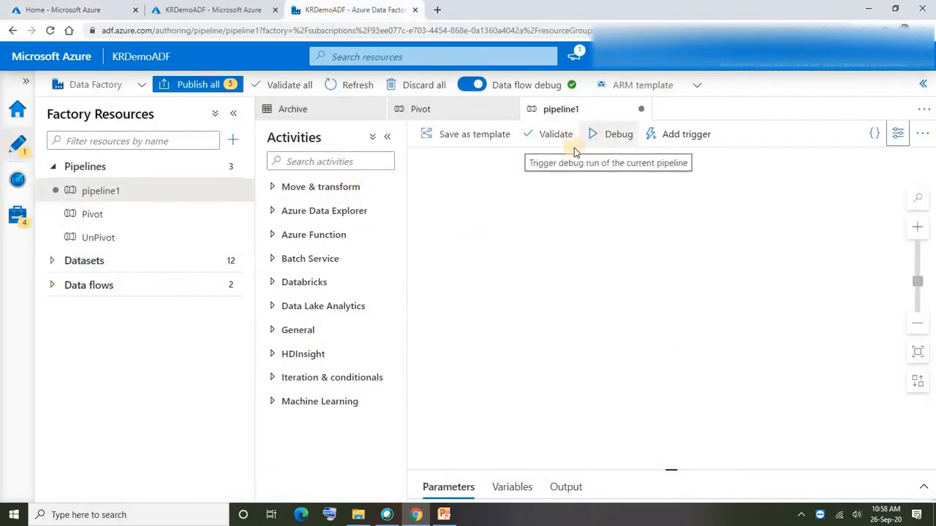
{"action": "left_click", "coordinate": [230, 143]}
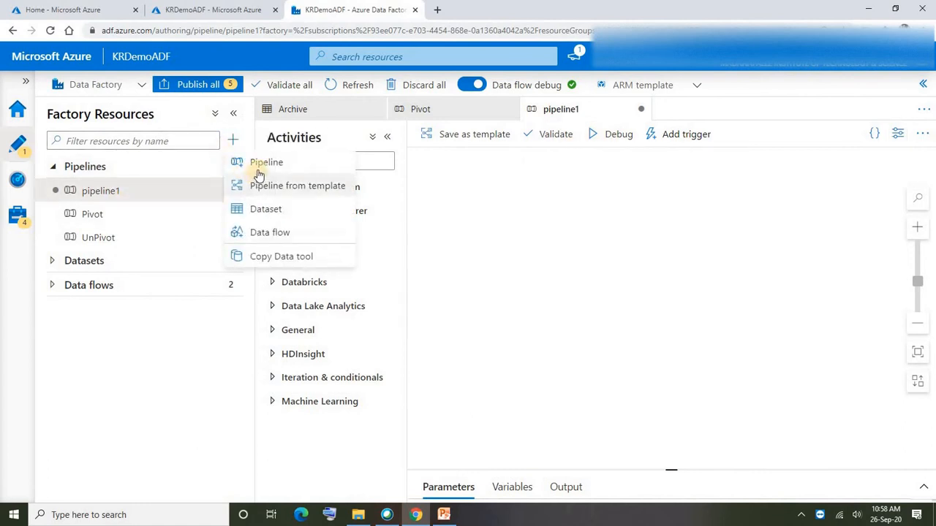
{"action": "left_click", "coordinate": [257, 166]}
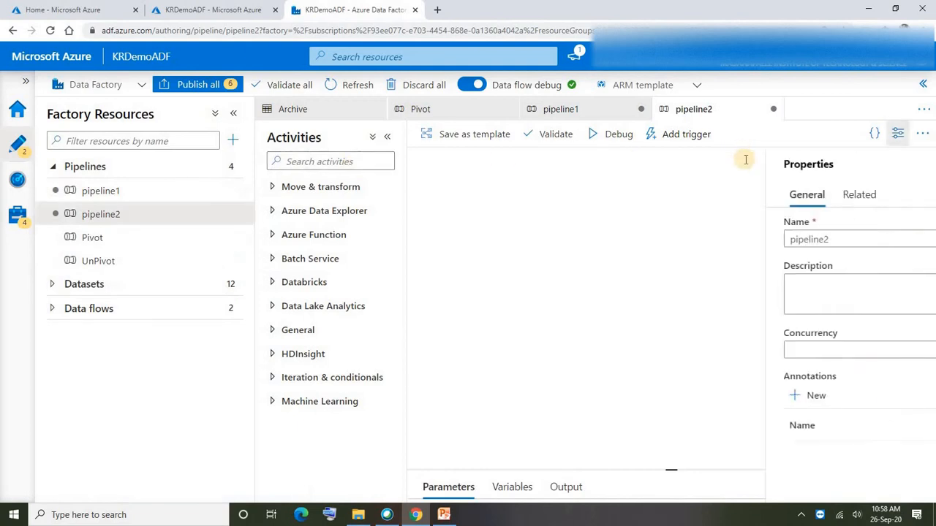
{"action": "left_click", "coordinate": [633, 242]}
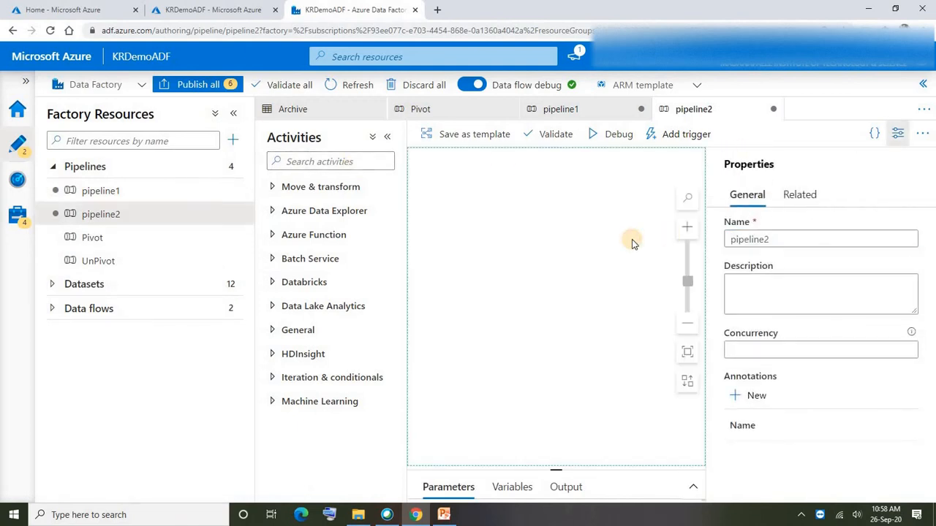
{"action": "left_click", "coordinate": [746, 240]}
{"action": "double_click", "coordinate": [749, 239]}
{"action": "type", "text": "SQL To No-SQL"}
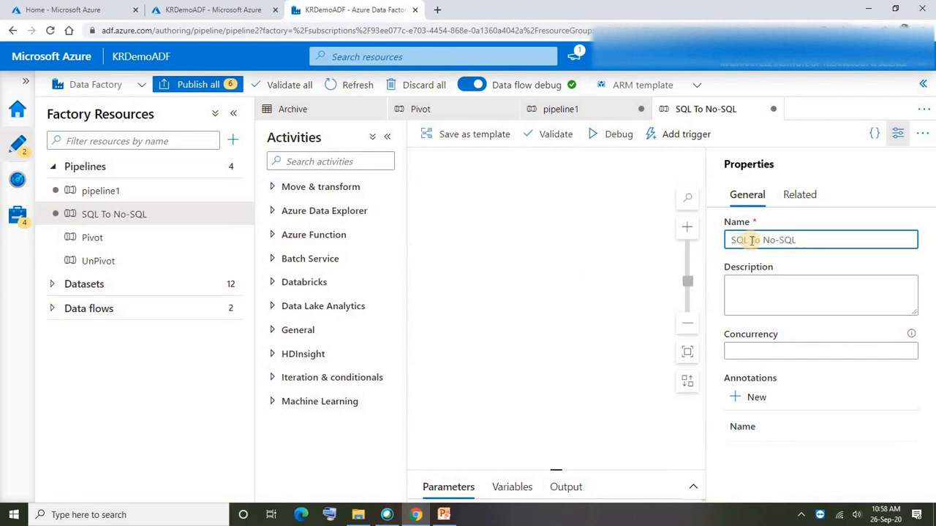
{"action": "left_click", "coordinate": [512, 221]}
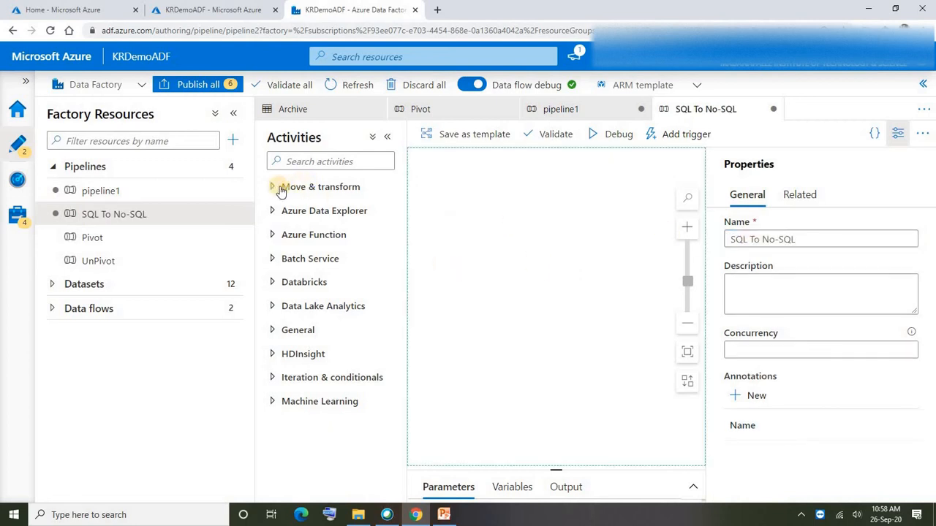
- Collapse the factory resources list and add three Copy data activities to the SQL To No-SQL pipeline canvas
{"action": "left_click", "coordinate": [233, 113]}
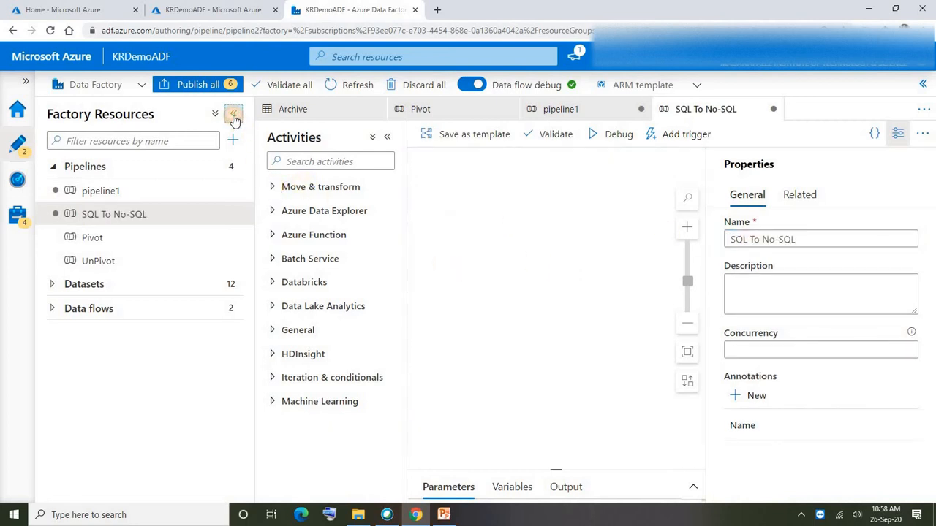
{"action": "left_click", "coordinate": [73, 187]}
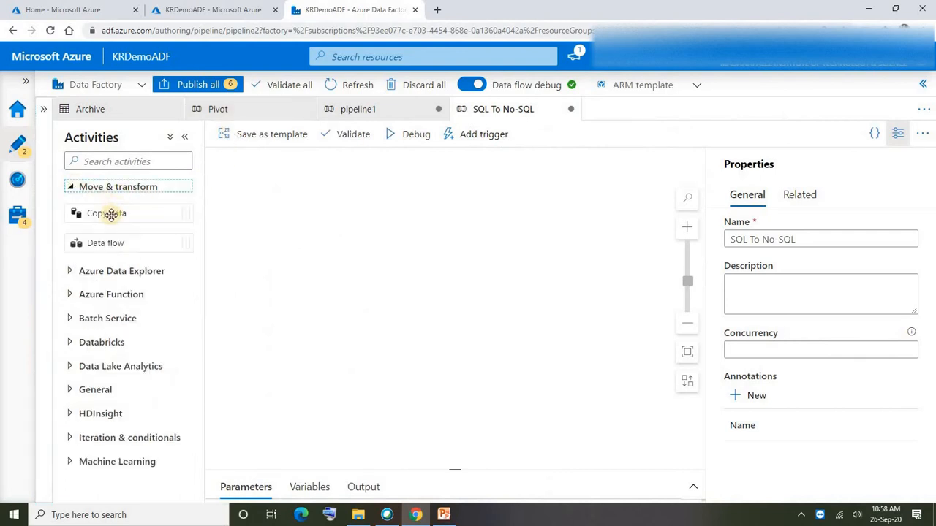
{"action": "left_click_drag", "start_coordinate": [110, 216], "coordinate": [320, 217]}
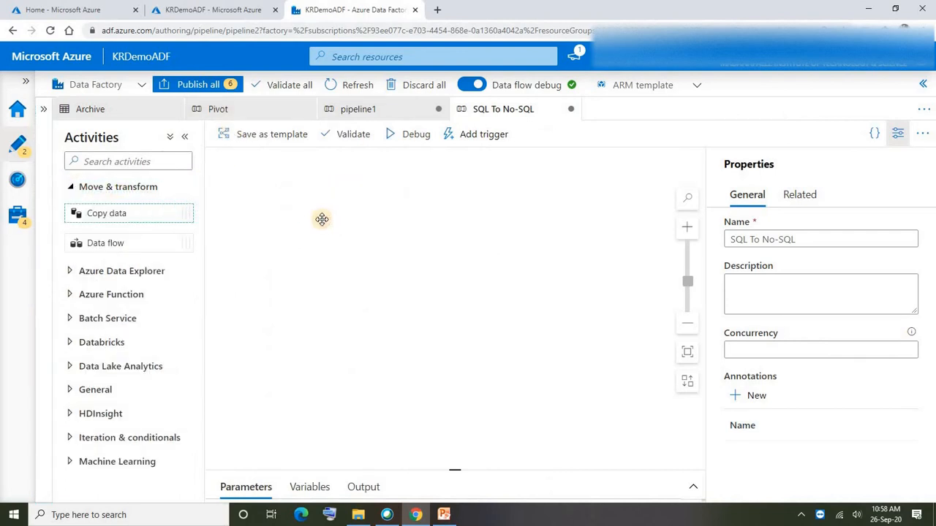
{"action": "left_click_drag", "start_coordinate": [345, 170], "coordinate": [351, 181]}
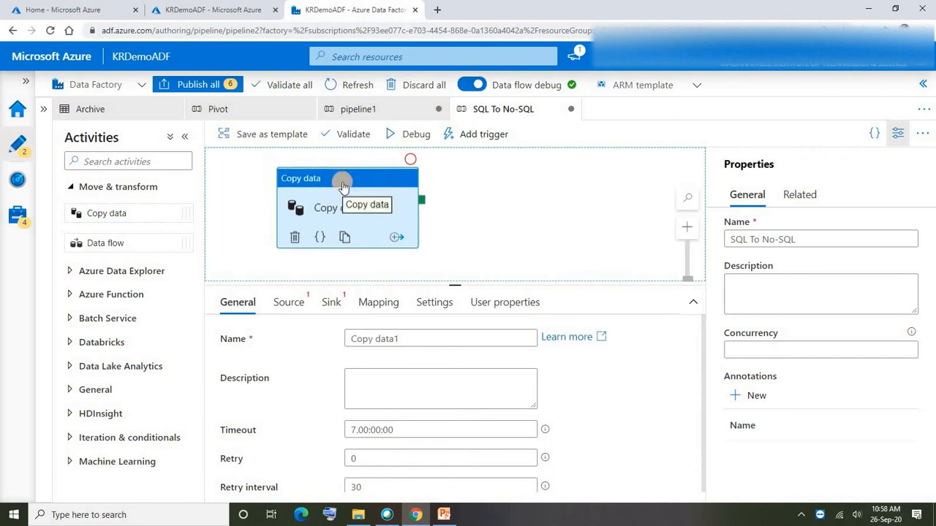
{"action": "left_click_drag", "start_coordinate": [107, 215], "coordinate": [525, 191]}
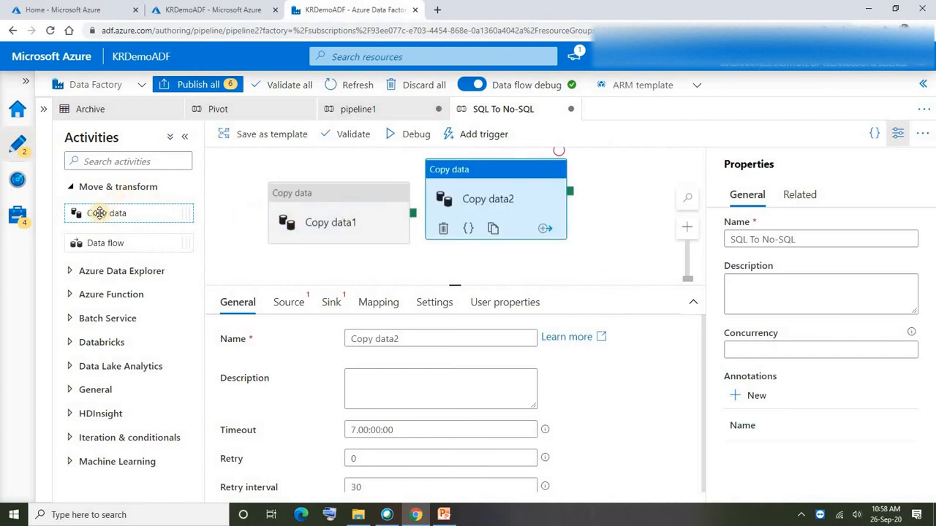
{"action": "left_click_drag", "start_coordinate": [97, 216], "coordinate": [619, 184]}
- Arrange the three Copy data activities side by side in a row on the canvas
{"action": "left_click_drag", "start_coordinate": [314, 220], "coordinate": [292, 175]}
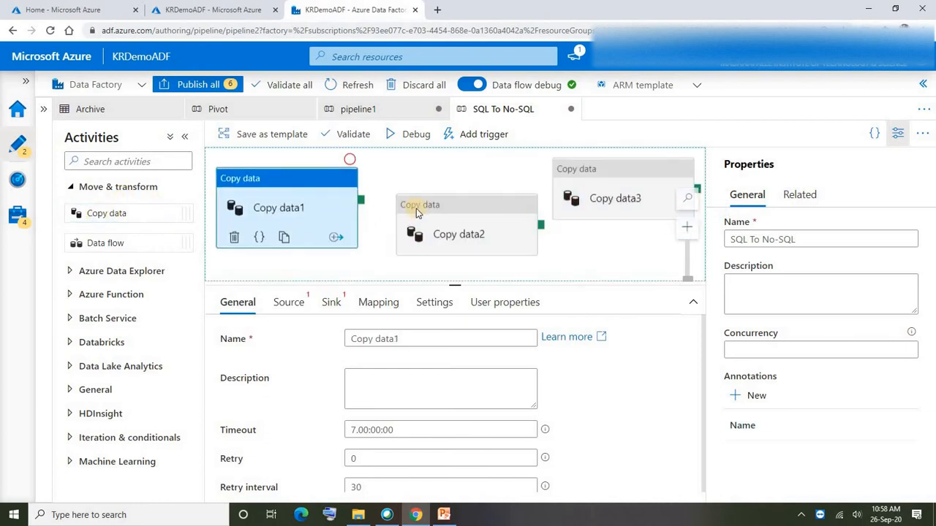
{"action": "left_click_drag", "start_coordinate": [437, 211], "coordinate": [412, 185]}
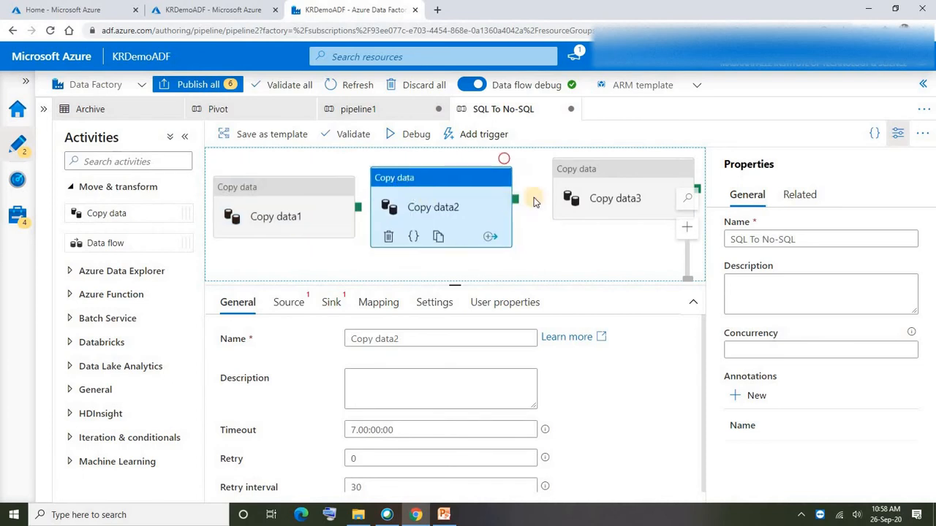
{"action": "left_click", "coordinate": [596, 176]}
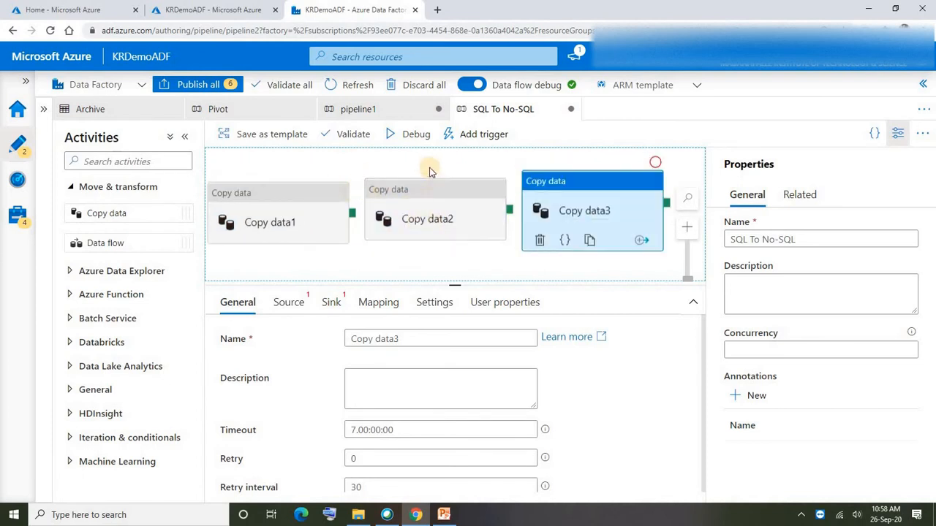
{"action": "left_click", "coordinate": [307, 170]}
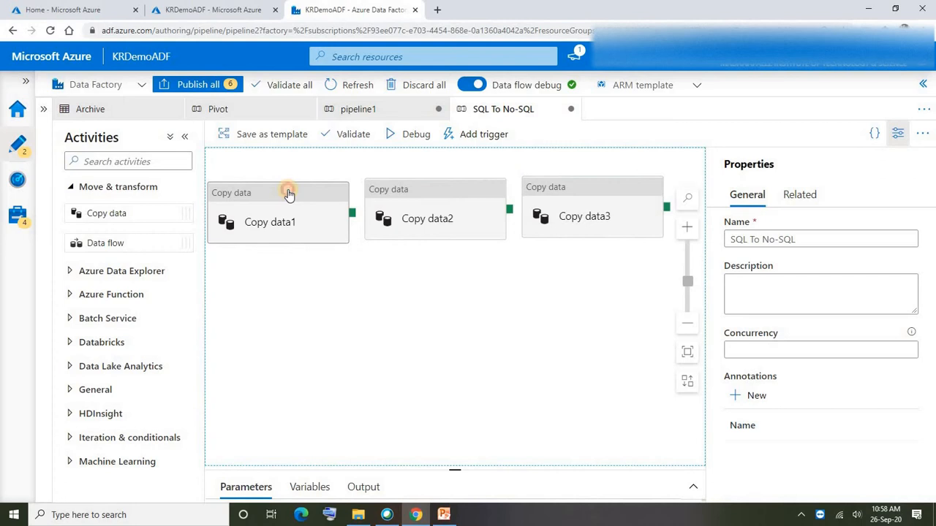
- Rename the Copy data1 activity as "SQL to Table Storage"
{"action": "left_click", "coordinate": [289, 194]}
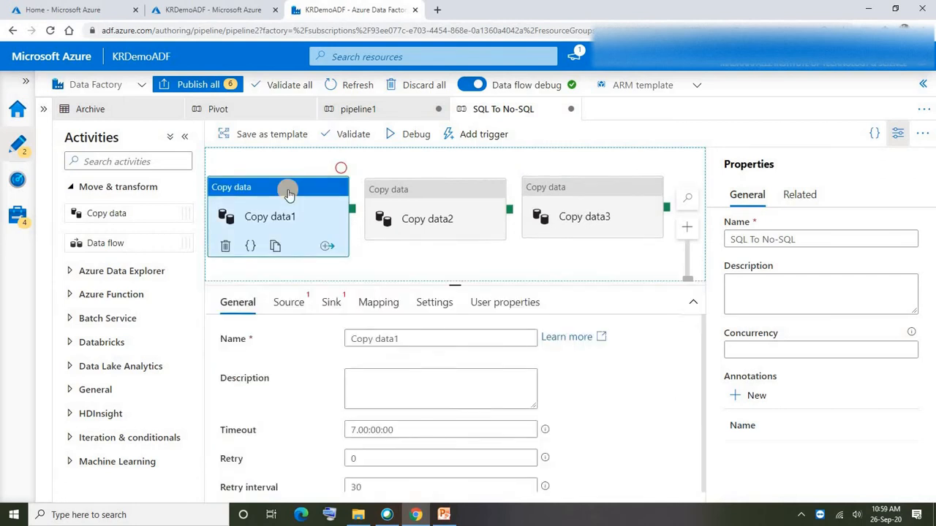
{"action": "left_click_drag", "start_coordinate": [412, 338], "coordinate": [312, 342]}
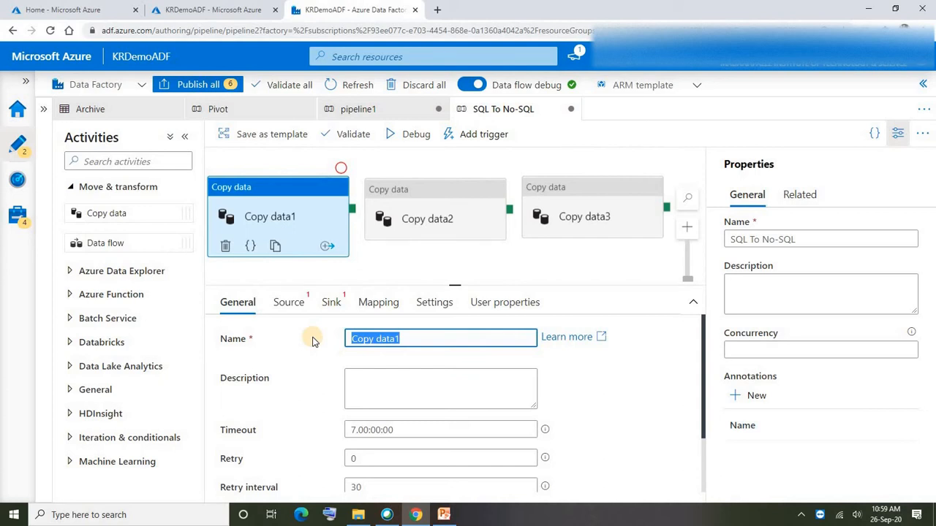
{"action": "type", "text": "SQL to Table St"}
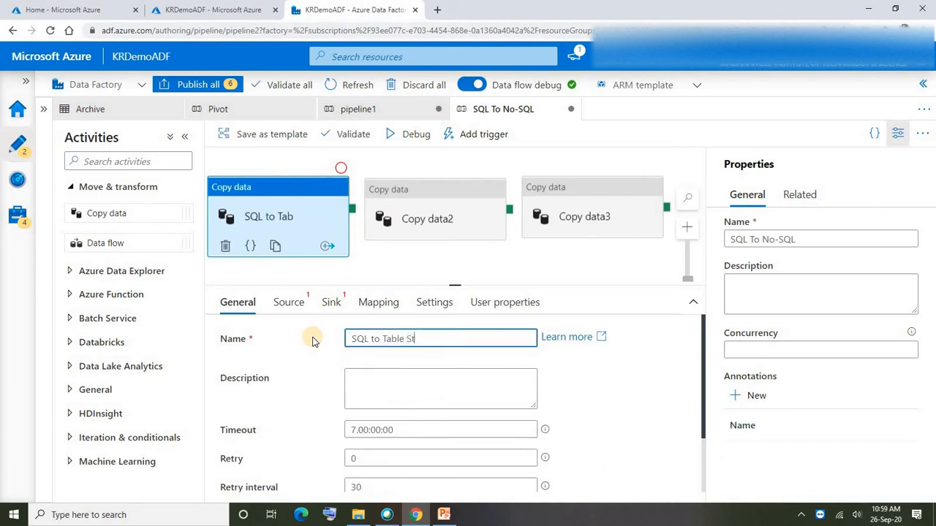
- Reuse the first activity's name for the Copy data2 activity and change it to "SQL to Cosmos"
{"action": "left_click_drag", "start_coordinate": [445, 340], "coordinate": [256, 316]}
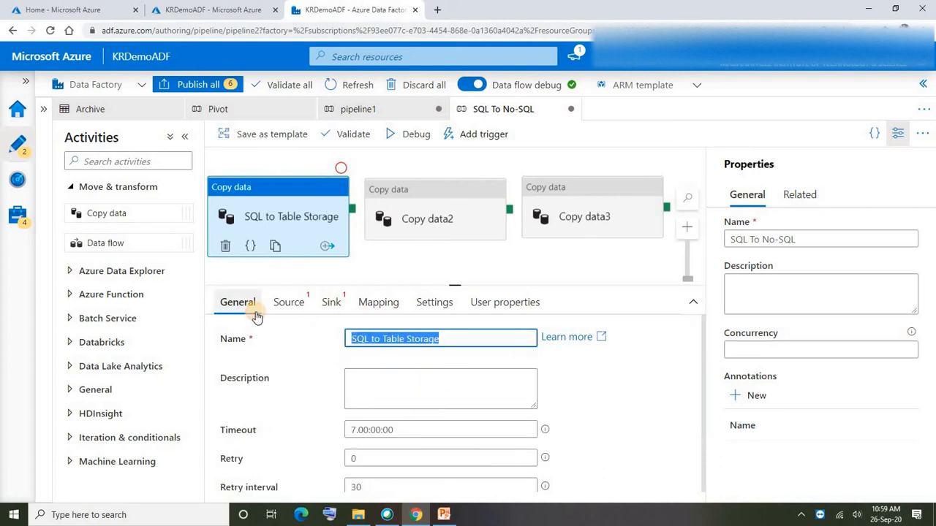
{"action": "left_click", "coordinate": [413, 216]}
{"action": "left_click_drag", "start_coordinate": [423, 339], "coordinate": [246, 340]}
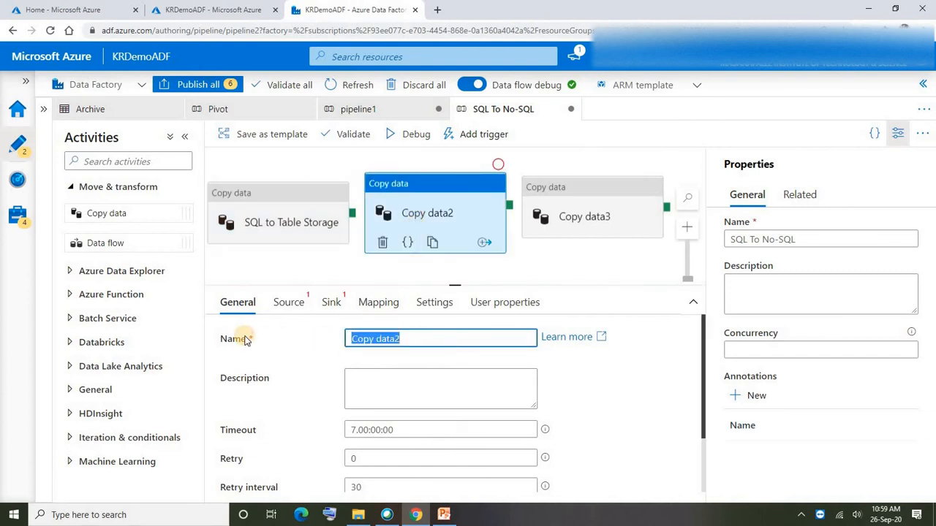
{"action": "key", "text": "ctrl+v"}
{"action": "key", "text": "BackSpace"}
{"action": "key", "text": "BackSpace"}
{"action": "key", "text": "BackSpace"}
{"action": "key", "text": "BackSpace"}
{"action": "key", "text": "BackSpace"}
{"action": "key", "text": "BackSpace"}
{"action": "key", "text": "BackSpace"}
{"action": "key", "text": "BackSpace"}
{"action": "key", "text": "BackSpace"}
{"action": "type", "text": "Cosmos"}
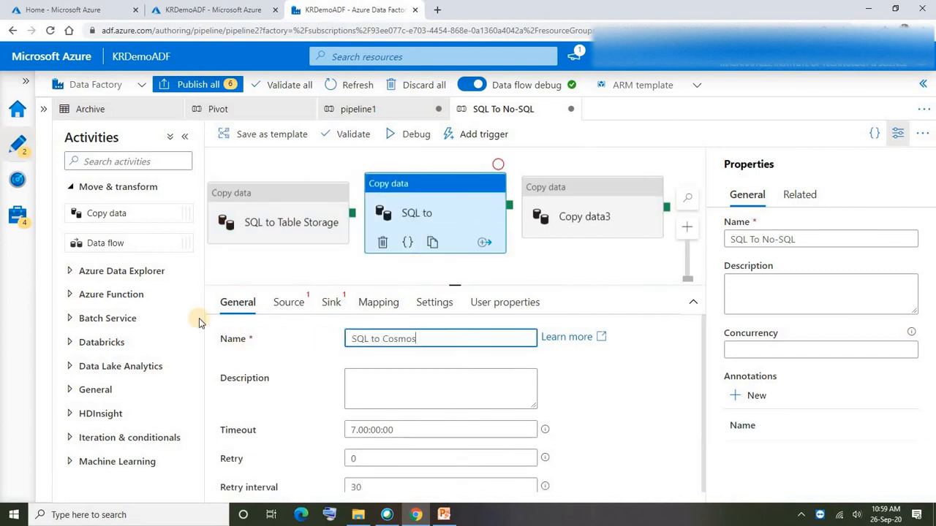
- Rename the Copy data3 activity as "SQL to SQL"
{"action": "left_click", "coordinate": [584, 191]}
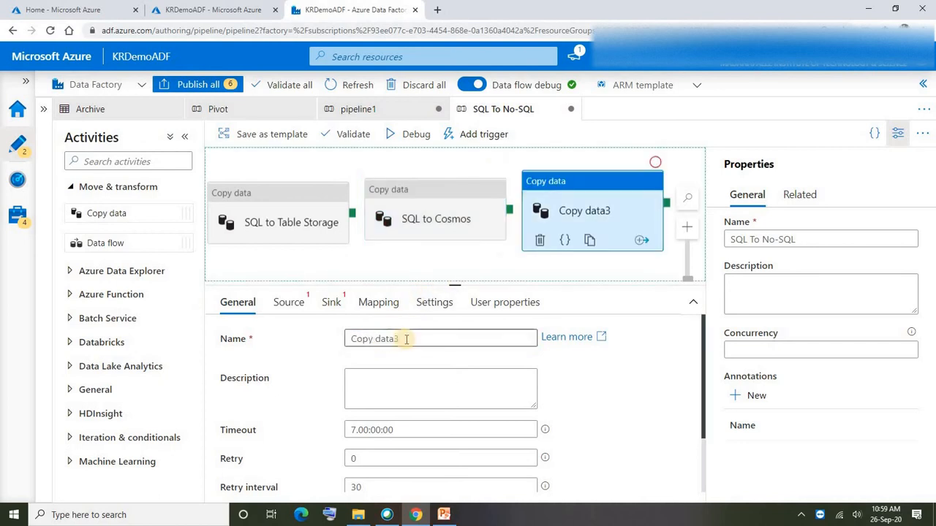
{"action": "left_click_drag", "start_coordinate": [403, 339], "coordinate": [317, 338]}
{"action": "key", "text": "ctrl+v"}
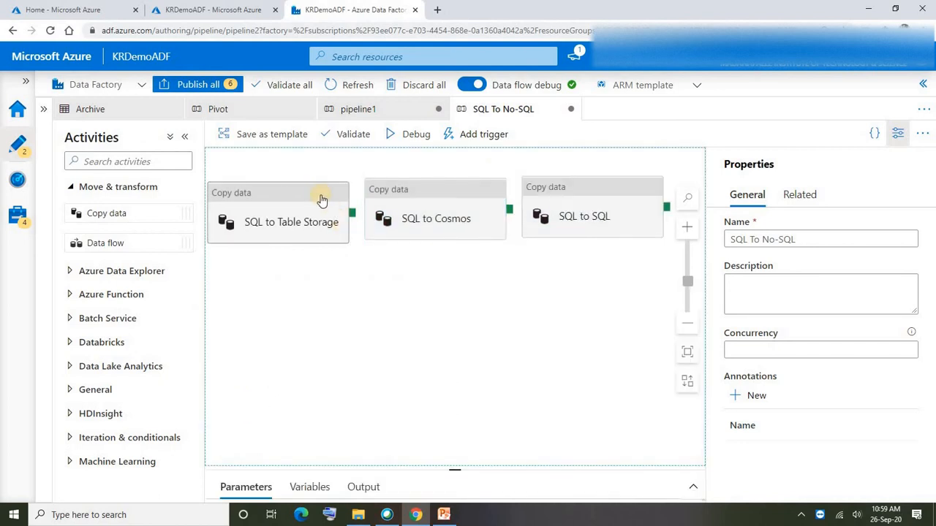
- Choose Adworks as the source dataset of the SQL to Table Storage activity
{"action": "left_click", "coordinate": [331, 212]}
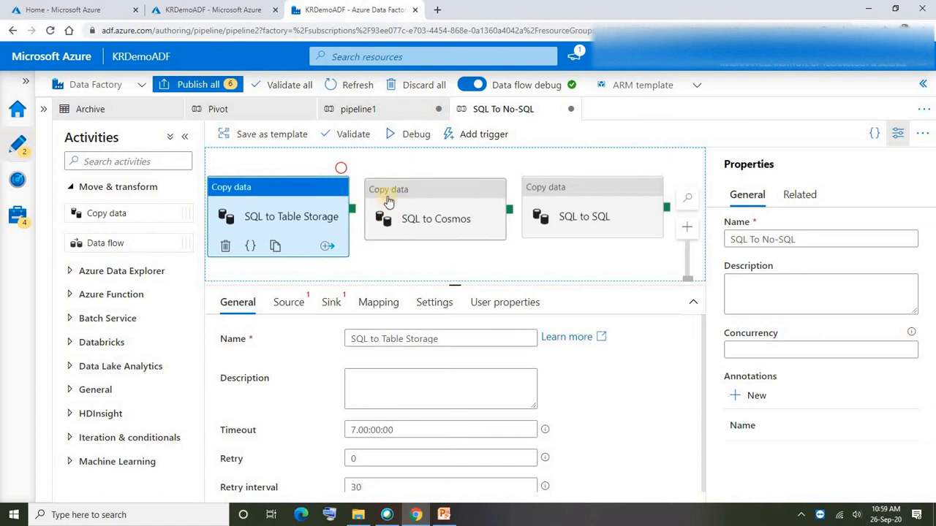
{"action": "left_click", "coordinate": [381, 267]}
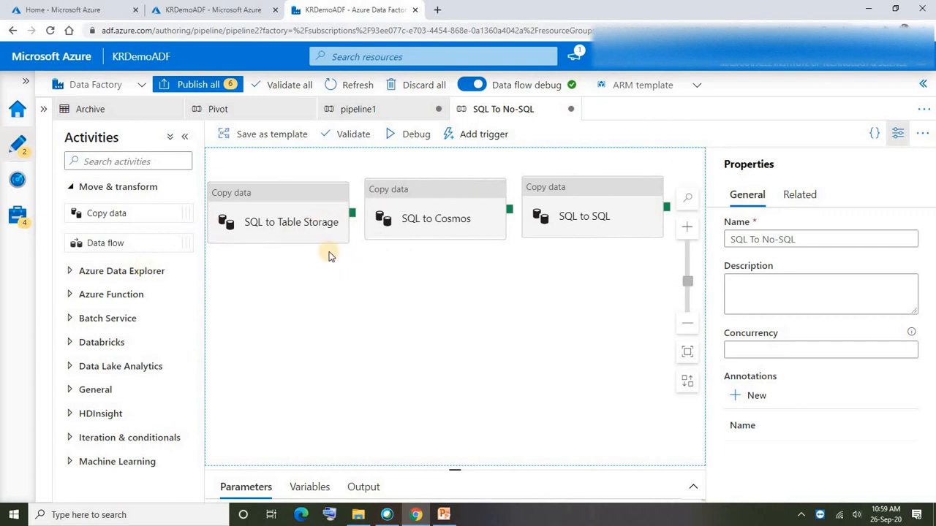
{"action": "left_click", "coordinate": [284, 212]}
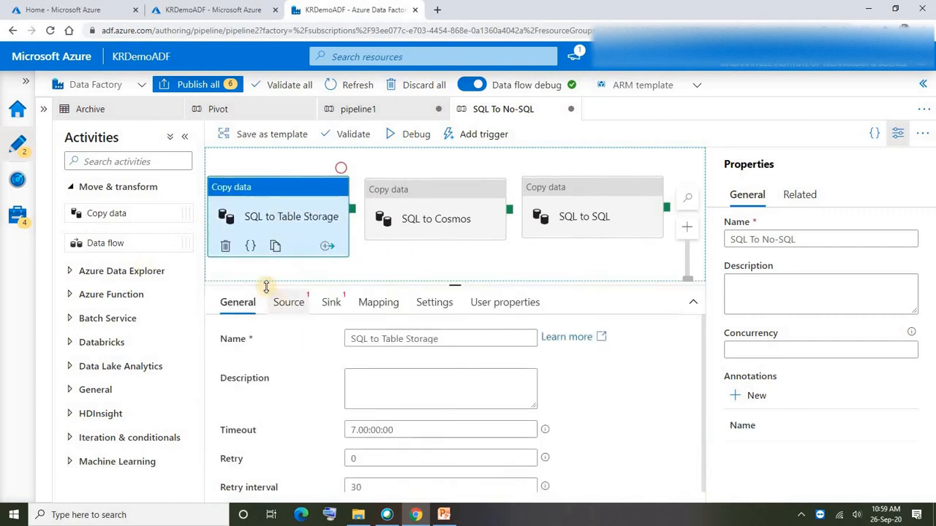
{"action": "left_click", "coordinate": [283, 307]}
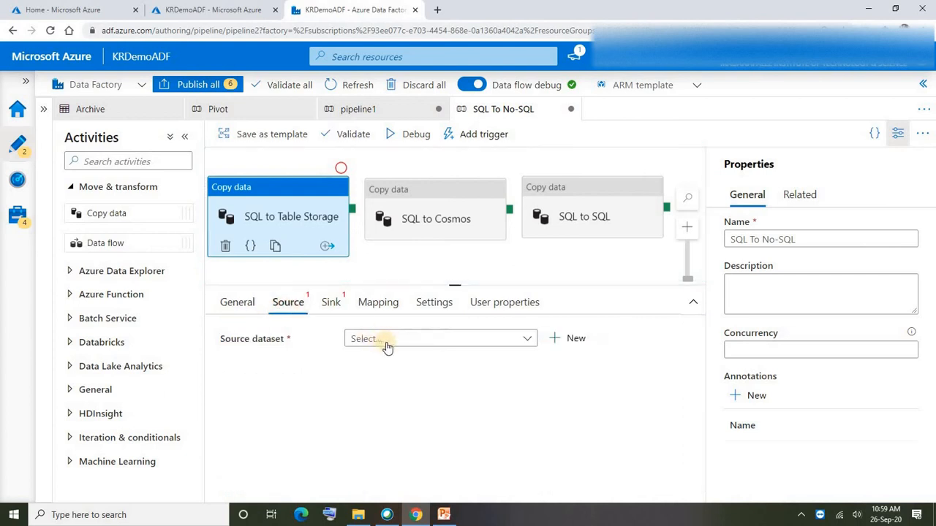
{"action": "left_click", "coordinate": [387, 340]}
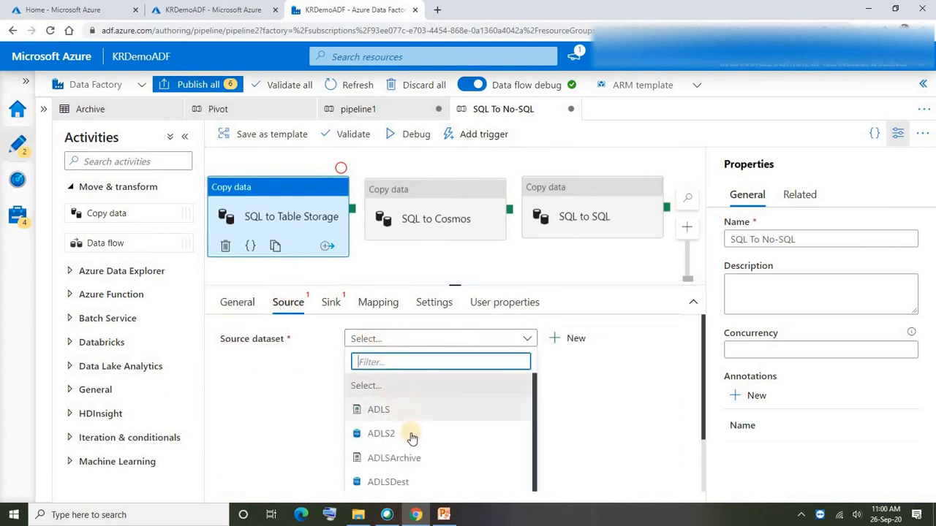
{"action": "scroll", "coordinate": [412, 439], "scroll_direction": "down", "scroll_amount": 2}
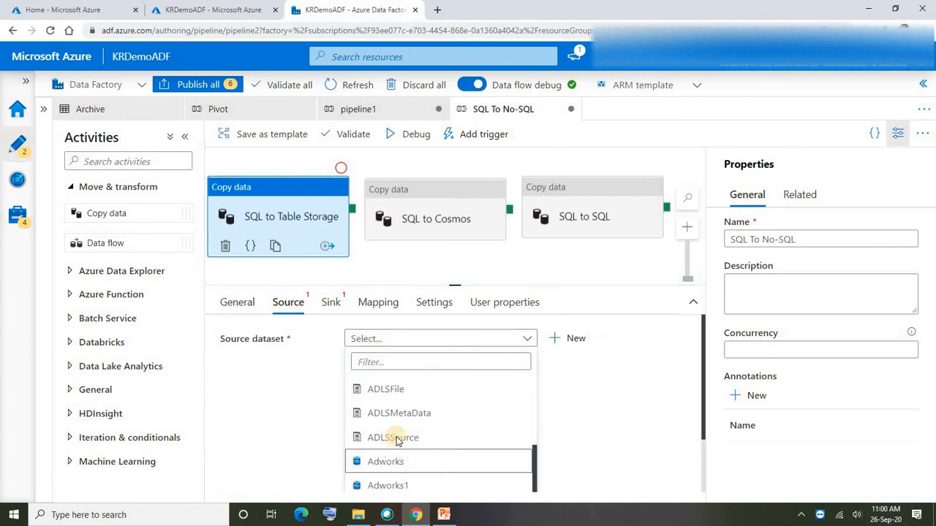
{"action": "left_click", "coordinate": [383, 462]}
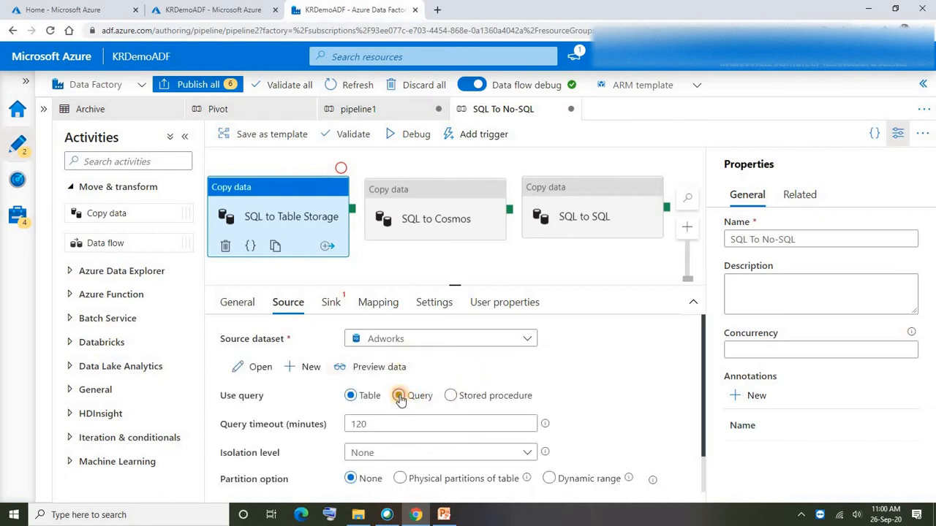
- Switch the source to a query and enter "select * from salelt.address"
{"action": "left_click", "coordinate": [399, 397]}
{"action": "left_click", "coordinate": [402, 424]}
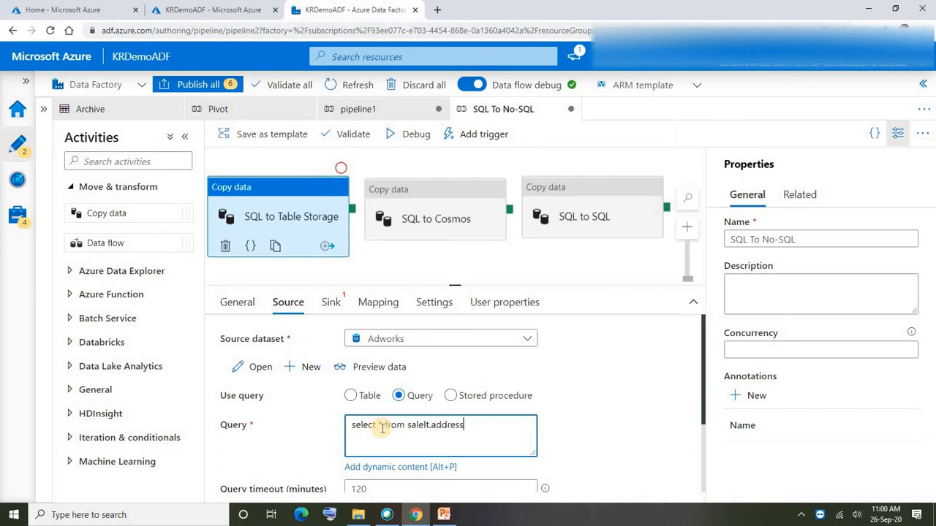
{"action": "key", "text": "ctrl+a"}
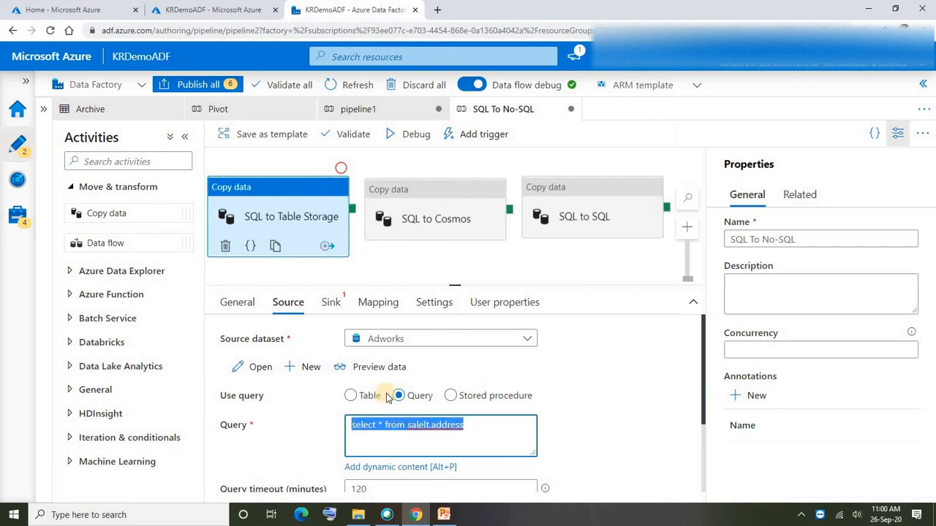
{"action": "left_click", "coordinate": [585, 431]}
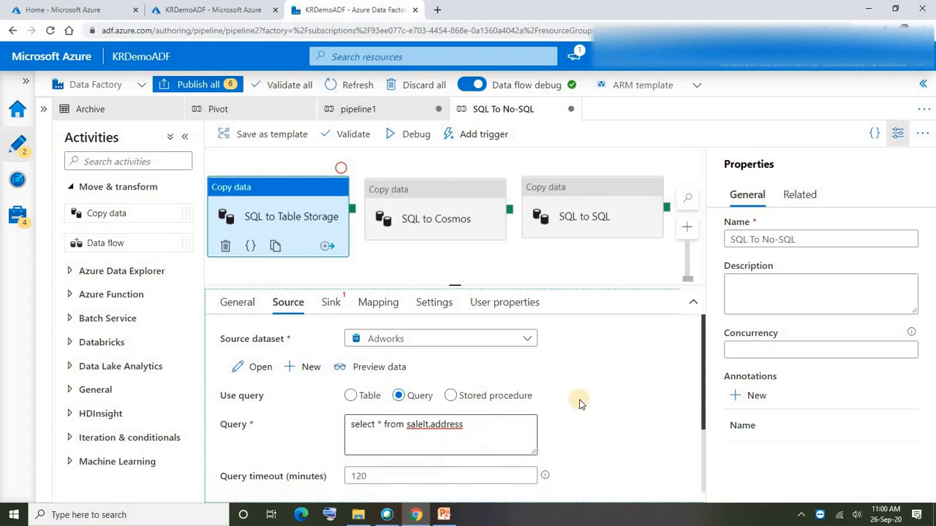
- Create a new Azure Table Storage dataset as the sink of the SQL to Table Storage activity
{"action": "left_click", "coordinate": [325, 303]}
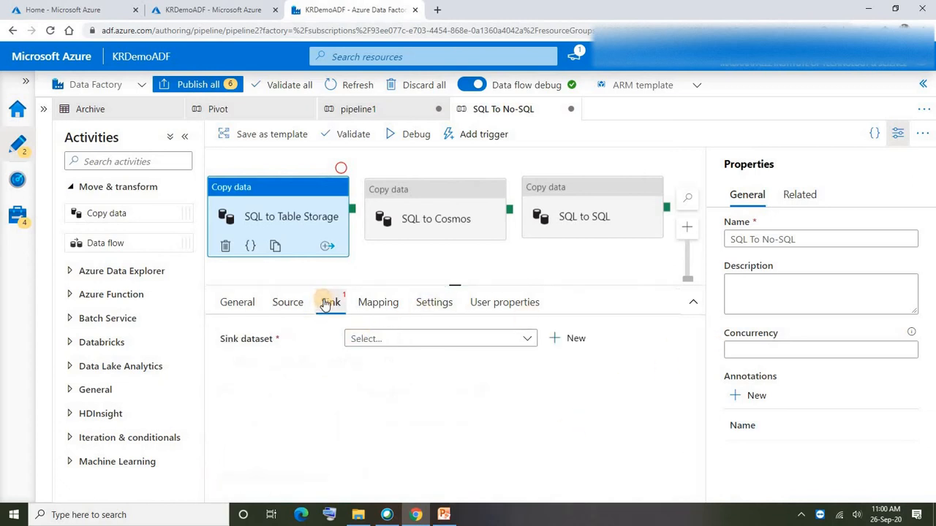
{"action": "left_click", "coordinate": [389, 340]}
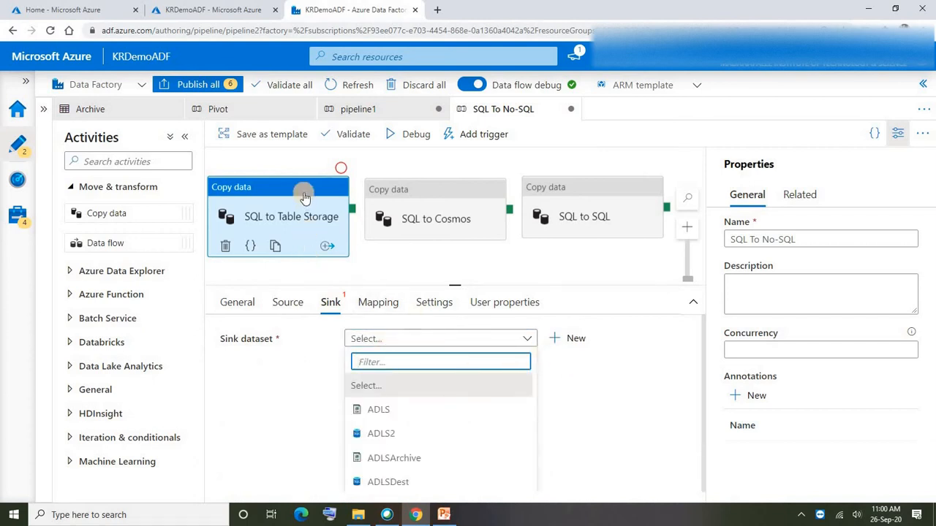
{"action": "left_click", "coordinate": [304, 192]}
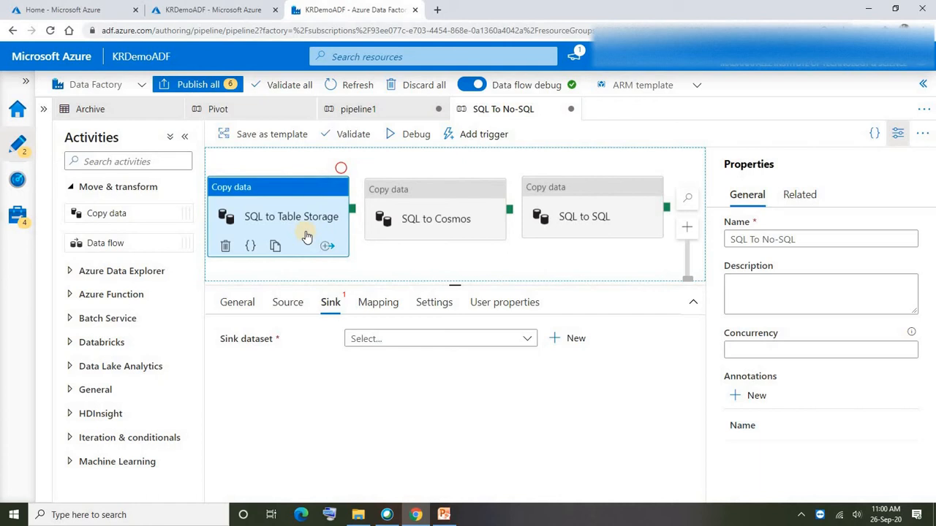
{"action": "left_click", "coordinate": [575, 340]}
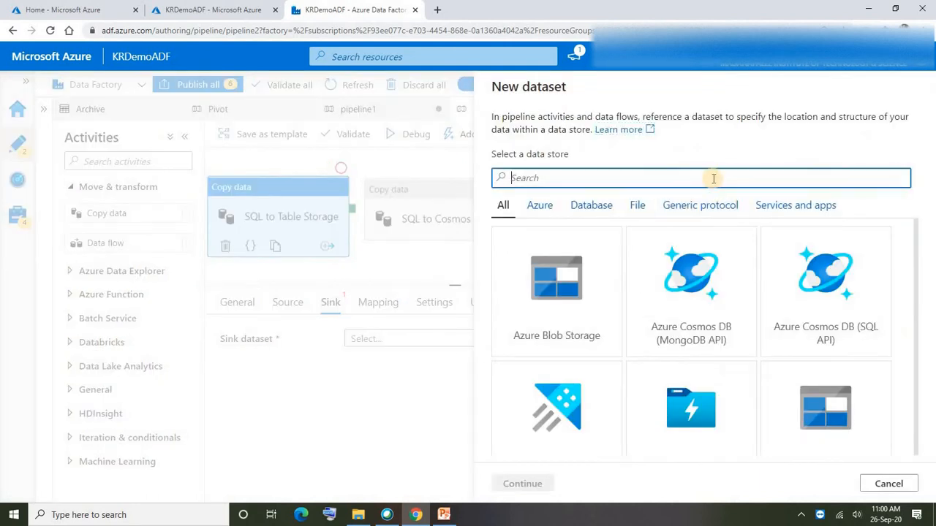
{"action": "type", "text": "ta"}
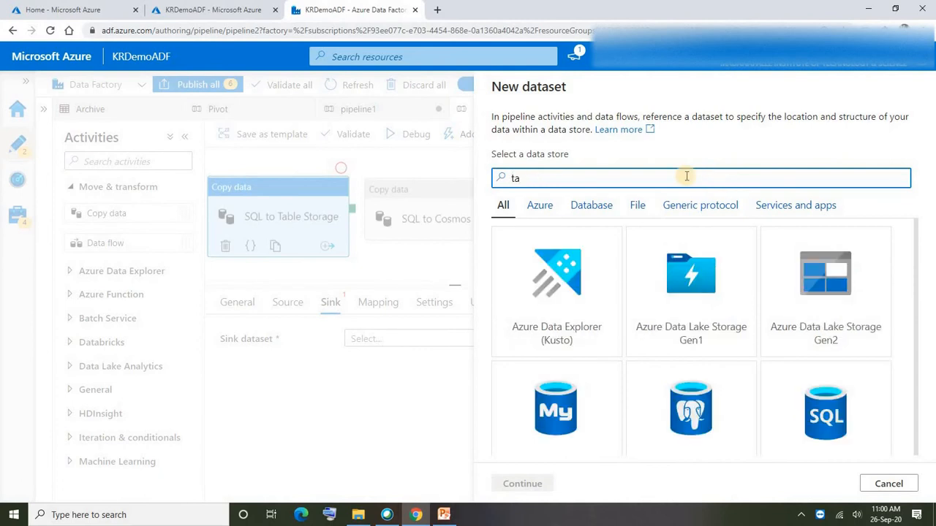
{"action": "type", "text": "ble"}
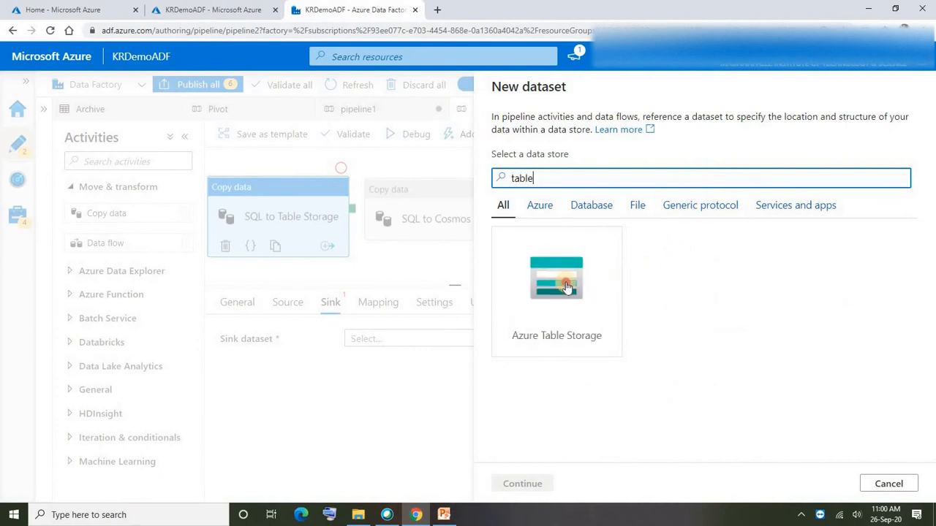
{"action": "left_click", "coordinate": [567, 287]}
{"action": "left_click", "coordinate": [517, 486]}
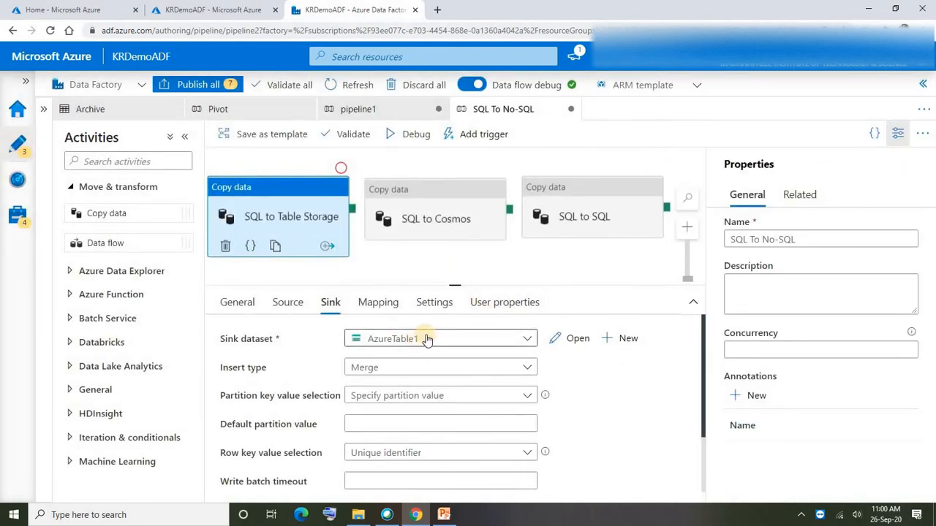
- Open the new sink dataset and start a new linked service for it named "TableStorage1"
{"action": "left_click", "coordinate": [574, 340]}
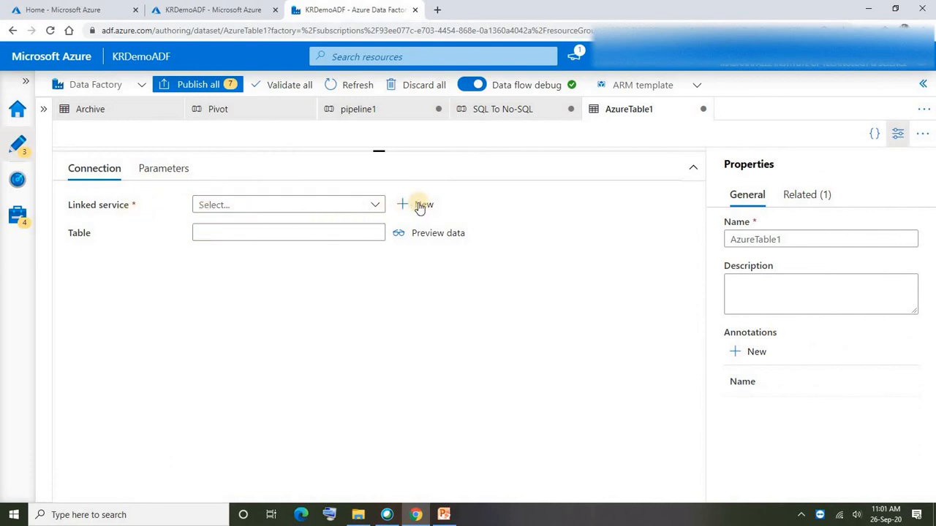
{"action": "left_click", "coordinate": [376, 207]}
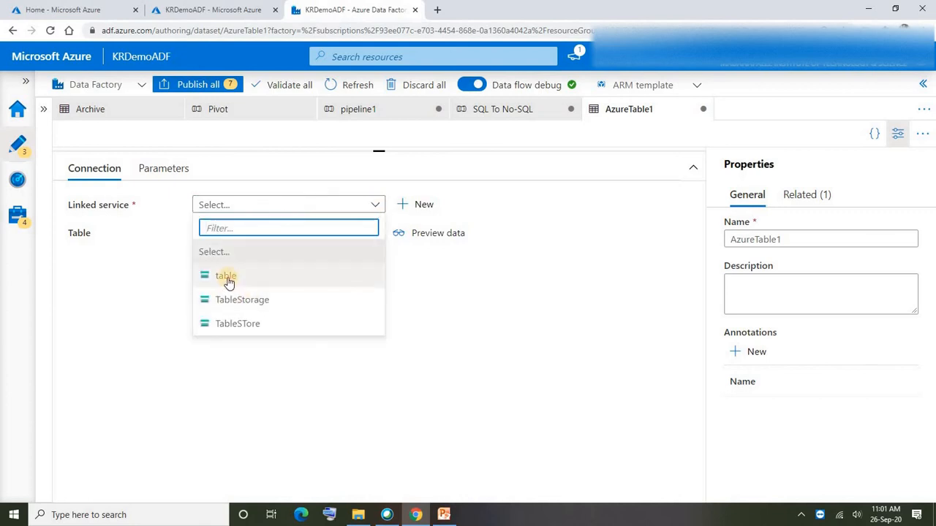
{"action": "left_click", "coordinate": [421, 207]}
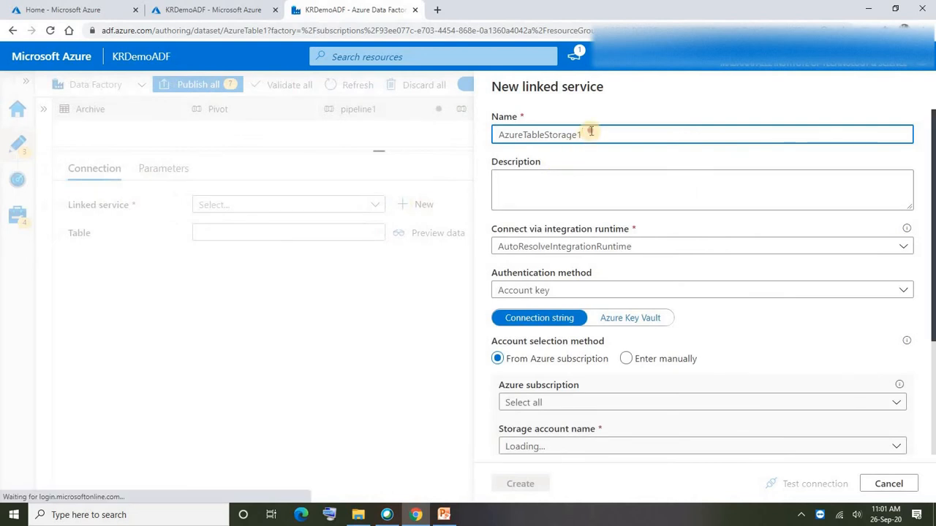
{"action": "left_click_drag", "start_coordinate": [591, 133], "coordinate": [449, 160]}
{"action": "type", "text": "TableSto"}
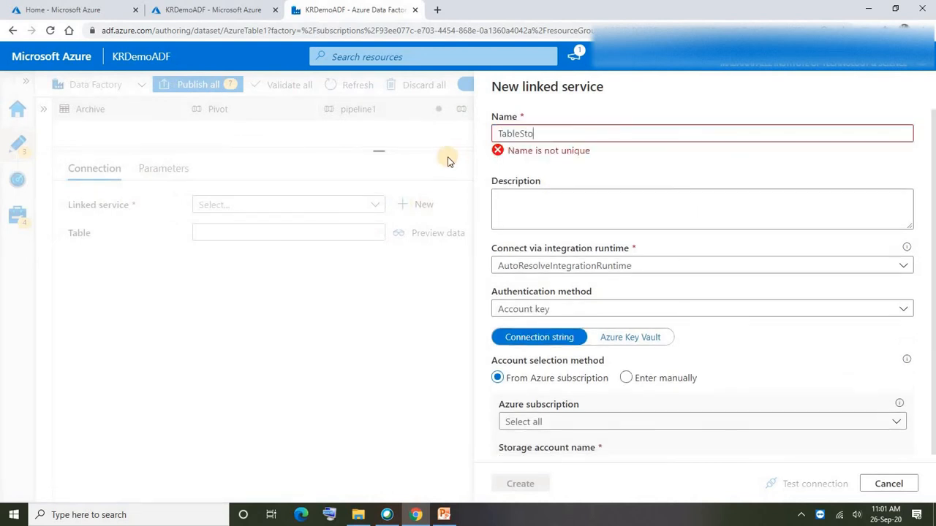
{"action": "type", "text": "rage1"}
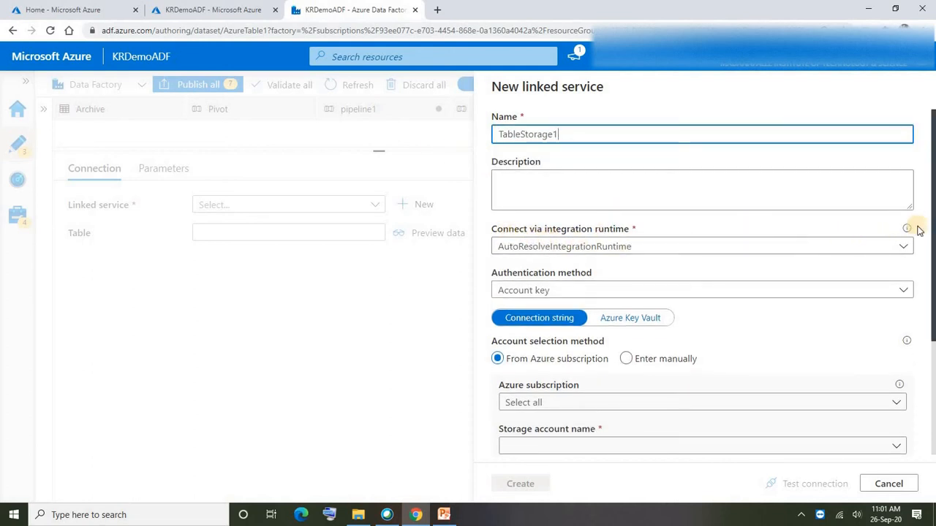
- Set the linked service's Azure subscription to Azure for Students and its storage account to kradls
{"action": "left_click_drag", "start_coordinate": [933, 196], "coordinate": [913, 239]}
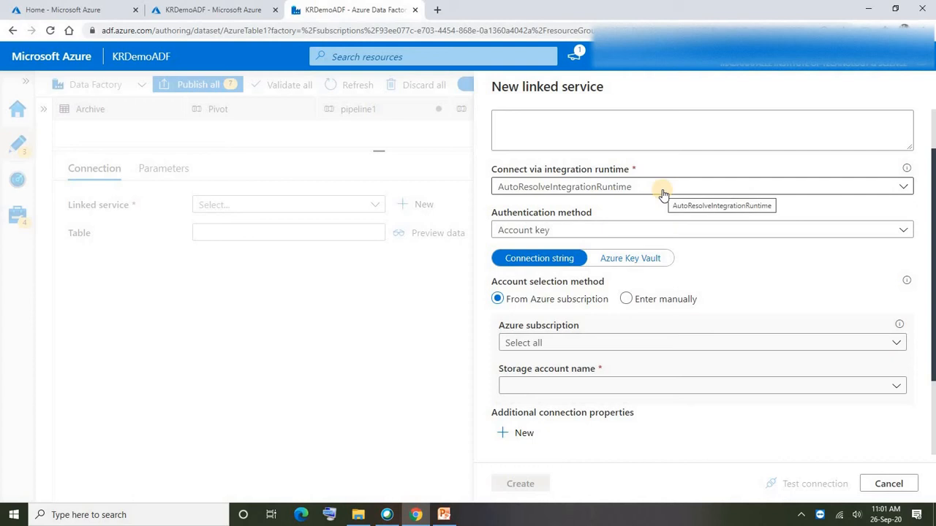
{"action": "left_click_drag", "start_coordinate": [933, 180], "coordinate": [933, 268]}
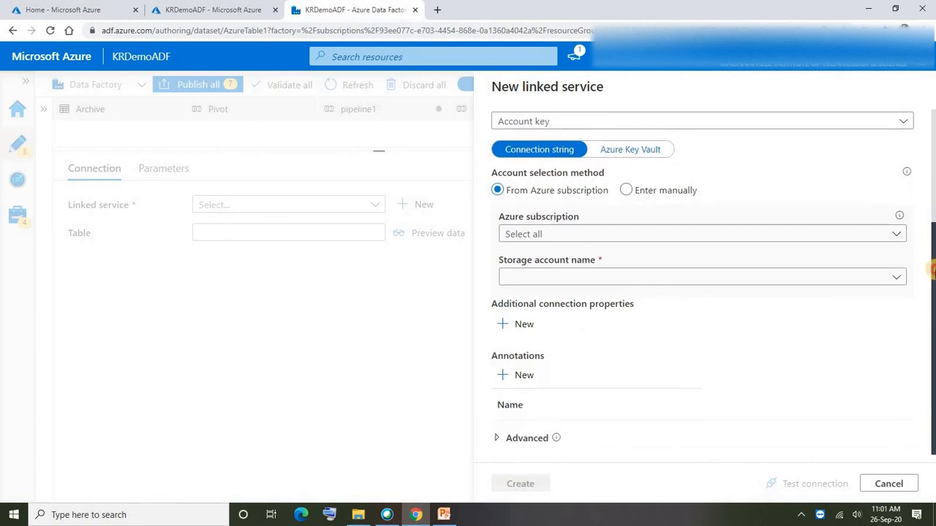
{"action": "left_click", "coordinate": [548, 238]}
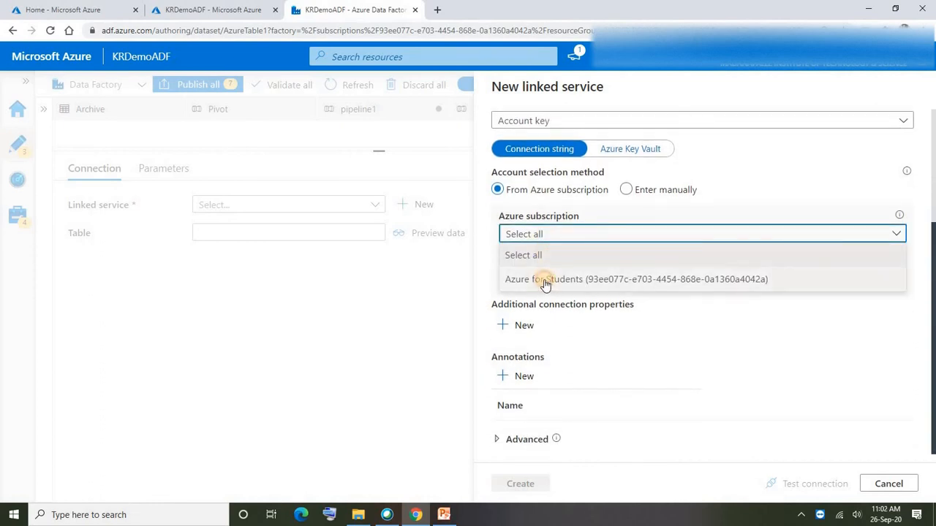
{"action": "left_click", "coordinate": [545, 284]}
{"action": "left_click", "coordinate": [530, 275]}
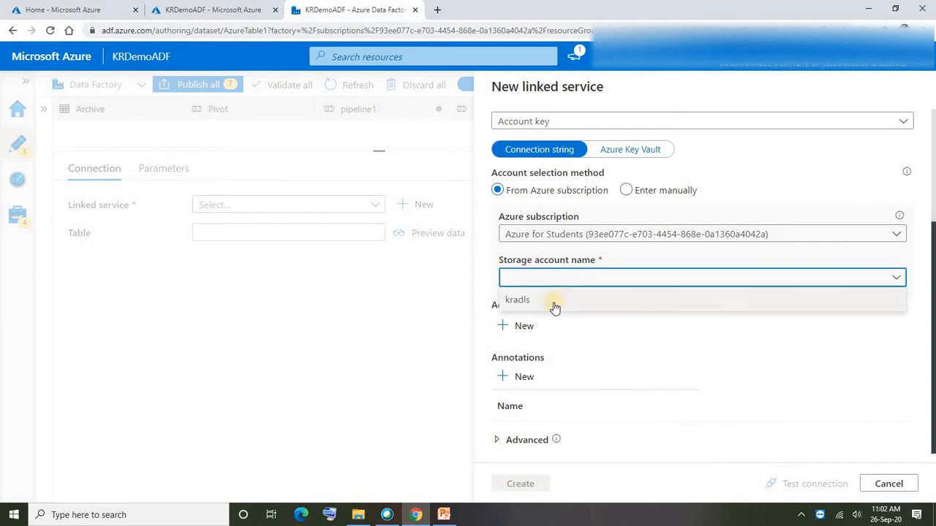
{"action": "left_click", "coordinate": [523, 301]}
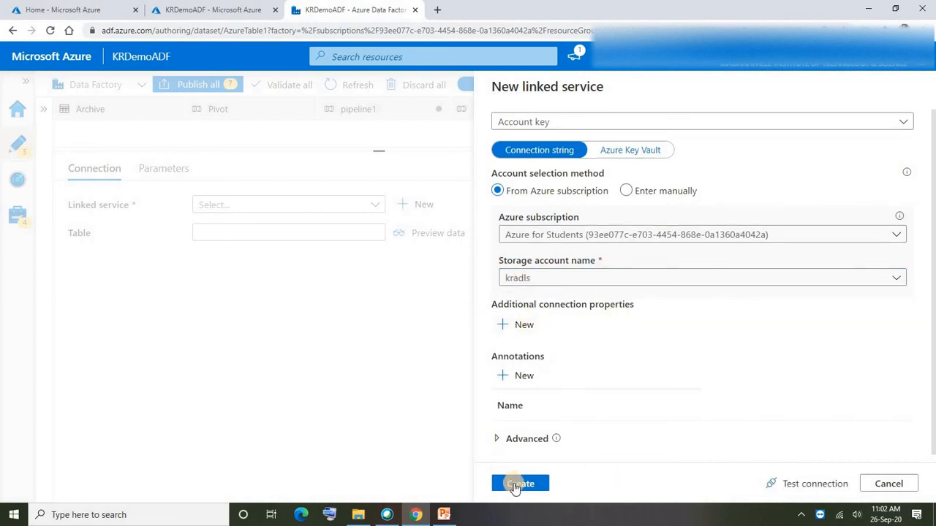
- Create the TableStorage1 linked service and select Address as the table of the Azure Table dataset
{"action": "left_click", "coordinate": [518, 486]}
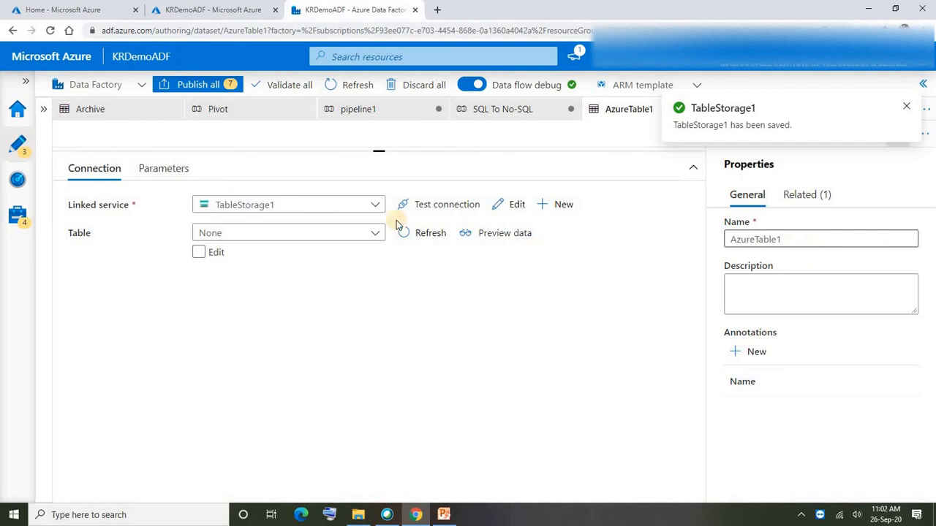
{"action": "left_click", "coordinate": [371, 233]}
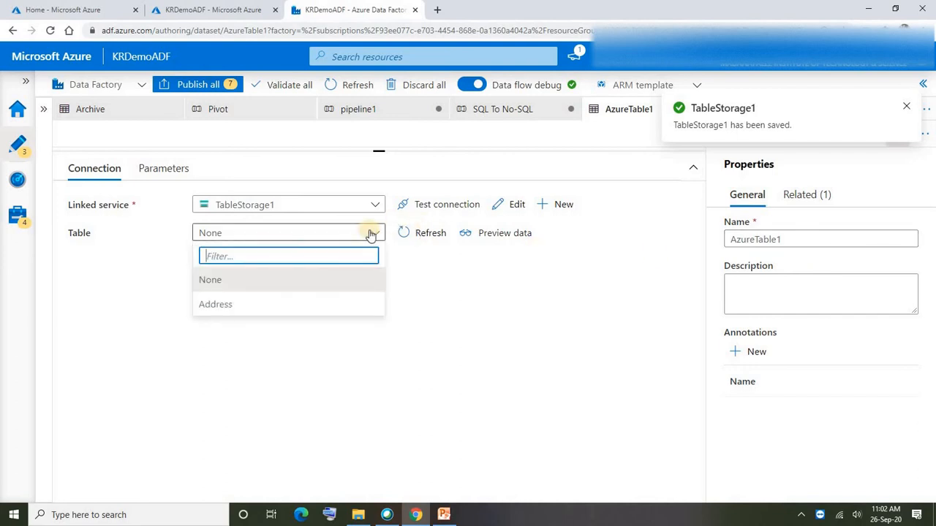
{"action": "left_click", "coordinate": [212, 306]}
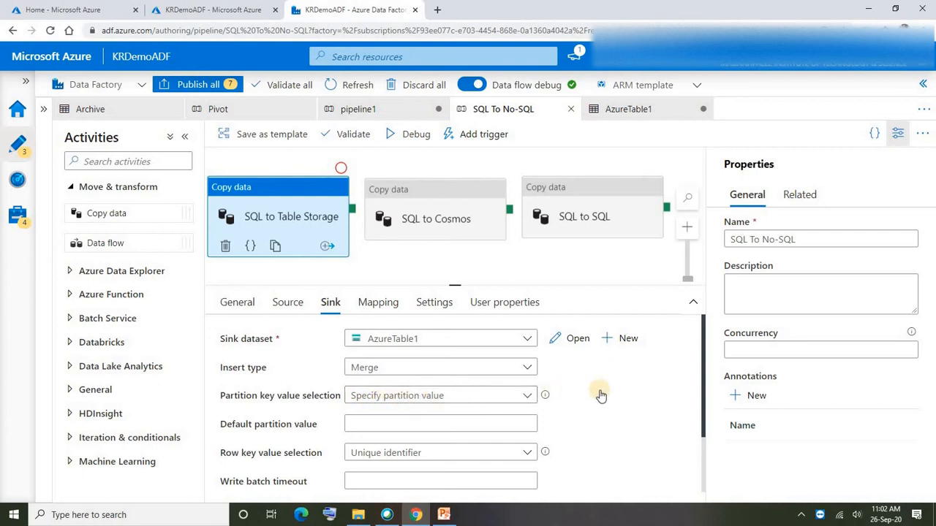
- Set the partition key value selection of the SQL to Table Storage sink to Use sink column
{"action": "left_click", "coordinate": [546, 397]}
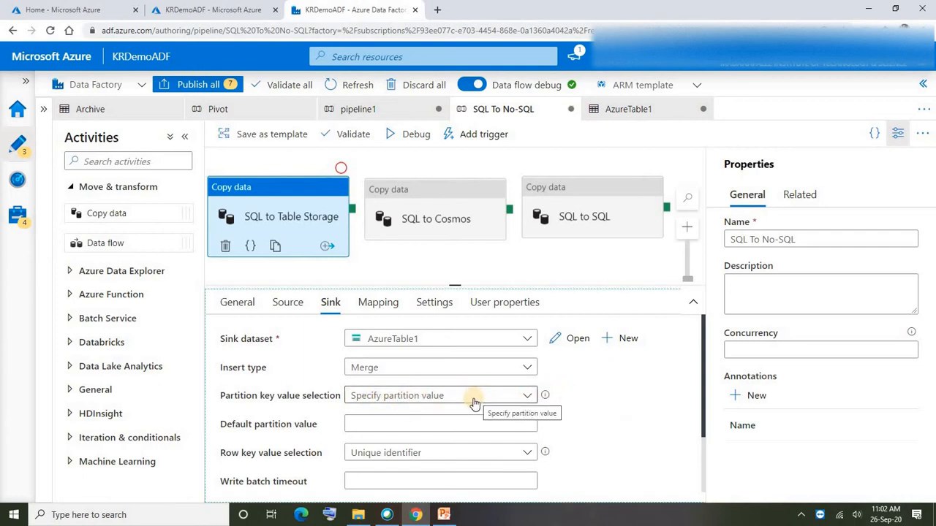
{"action": "left_click", "coordinate": [473, 403]}
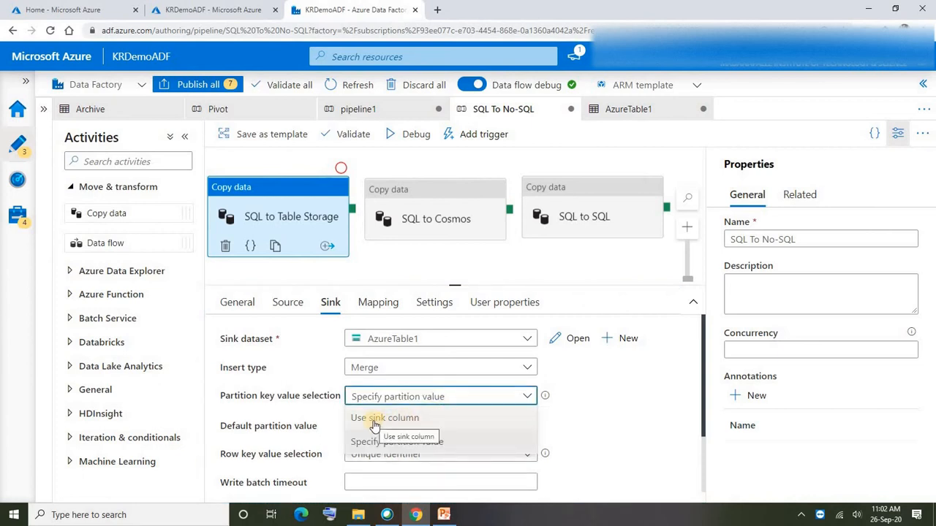
{"action": "left_click", "coordinate": [375, 424]}
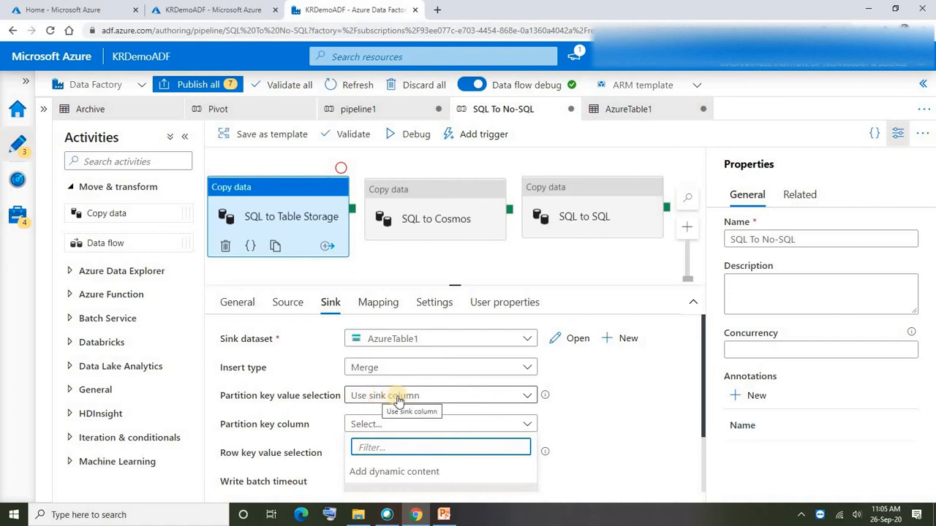
{"action": "left_click", "coordinate": [408, 400]}
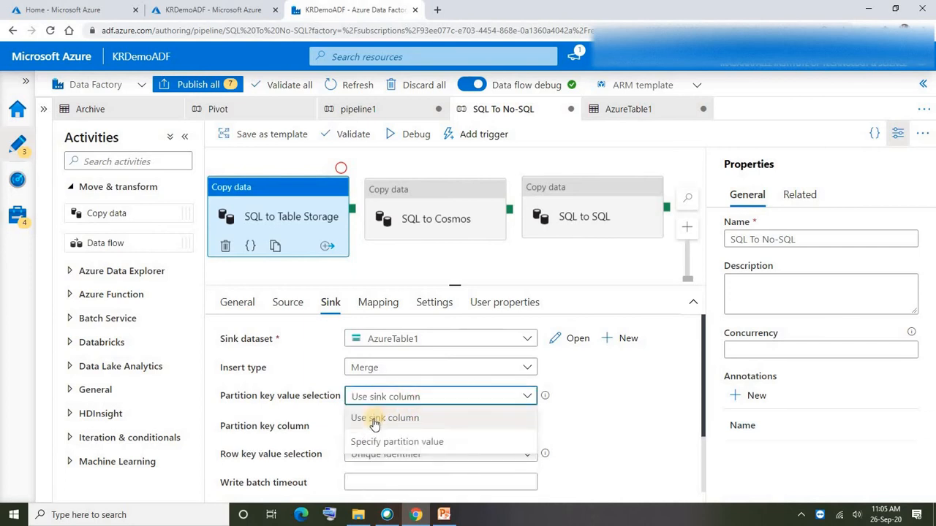
{"action": "left_click", "coordinate": [375, 417]}
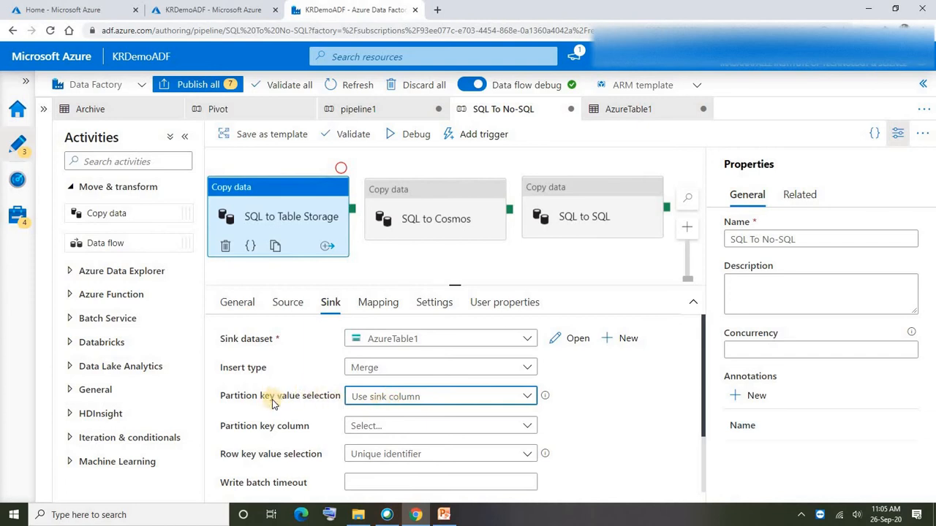
- Start a dynamic content expression for the partition key column and look through the available date functions
{"action": "left_click", "coordinate": [391, 426]}
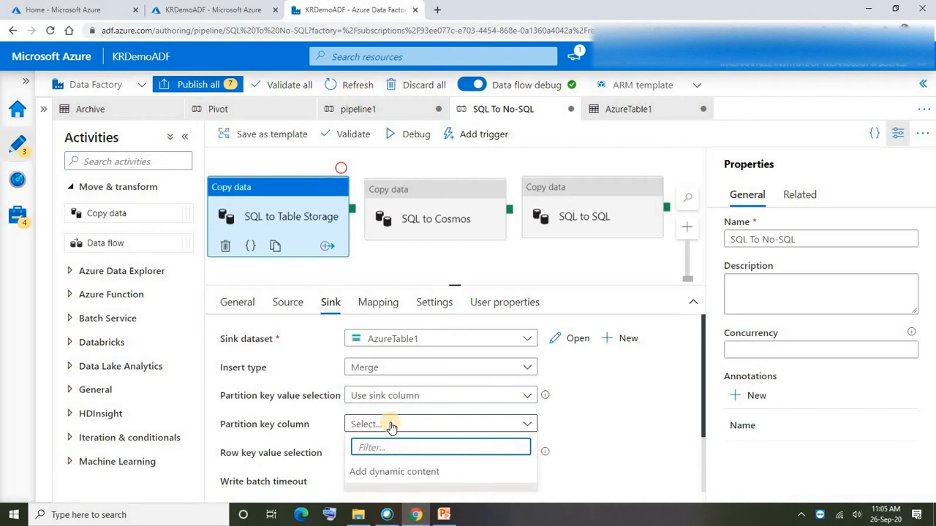
{"action": "left_click", "coordinate": [378, 474]}
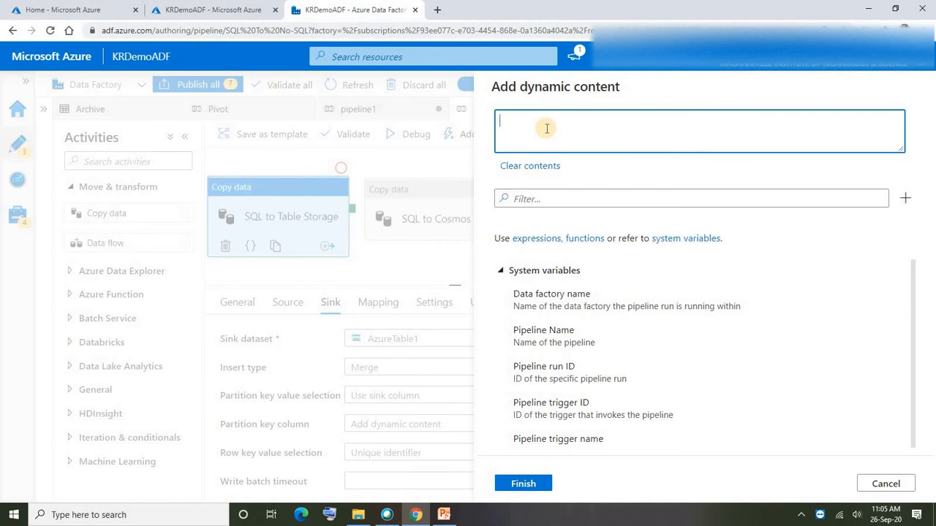
{"action": "scroll", "coordinate": [560, 308], "scroll_direction": "down", "scroll_amount": 3}
{"action": "scroll", "coordinate": [577, 301], "scroll_direction": "down", "scroll_amount": 1}
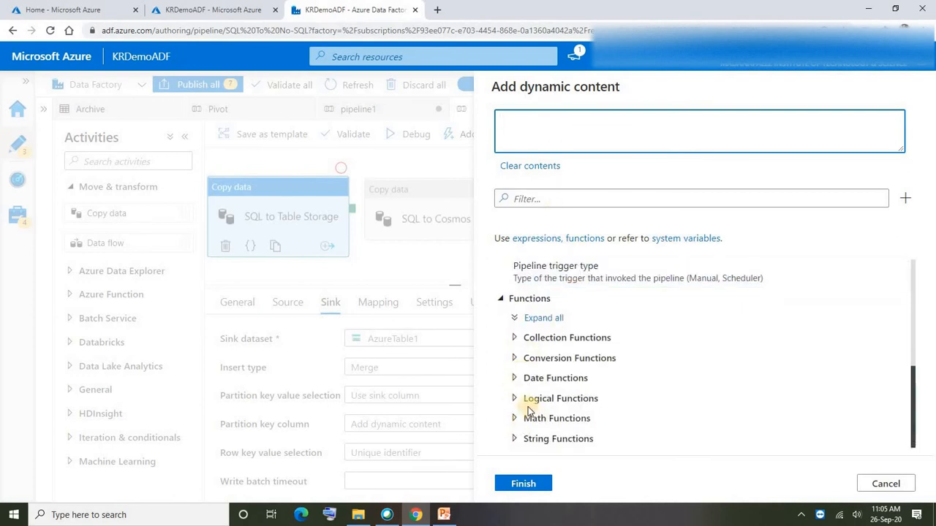
{"action": "left_click", "coordinate": [518, 378]}
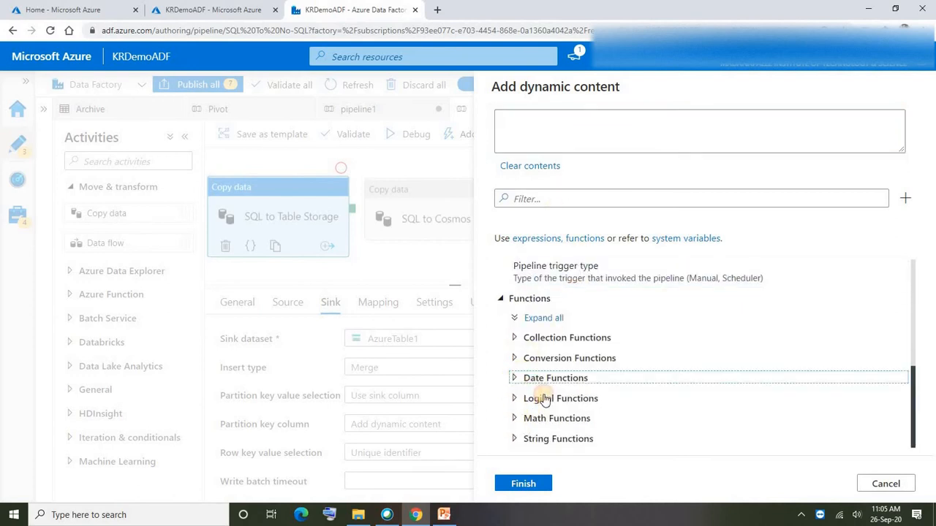
{"action": "scroll", "coordinate": [561, 417], "scroll_direction": "down", "scroll_amount": 9}
{"action": "scroll", "coordinate": [558, 398], "scroll_direction": "up", "scroll_amount": 4}
{"action": "scroll", "coordinate": [558, 408], "scroll_direction": "down", "scroll_amount": 4}
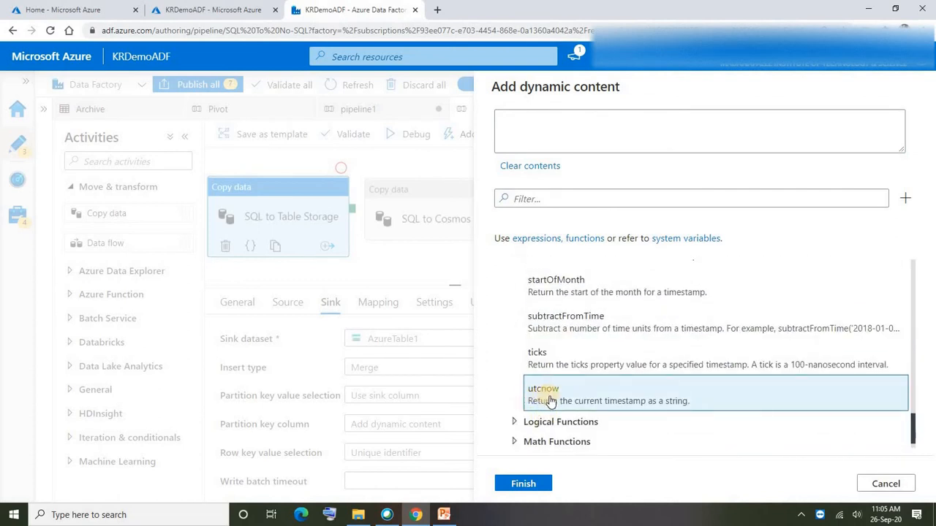
{"action": "scroll", "coordinate": [548, 401], "scroll_direction": "up", "scroll_amount": 10}
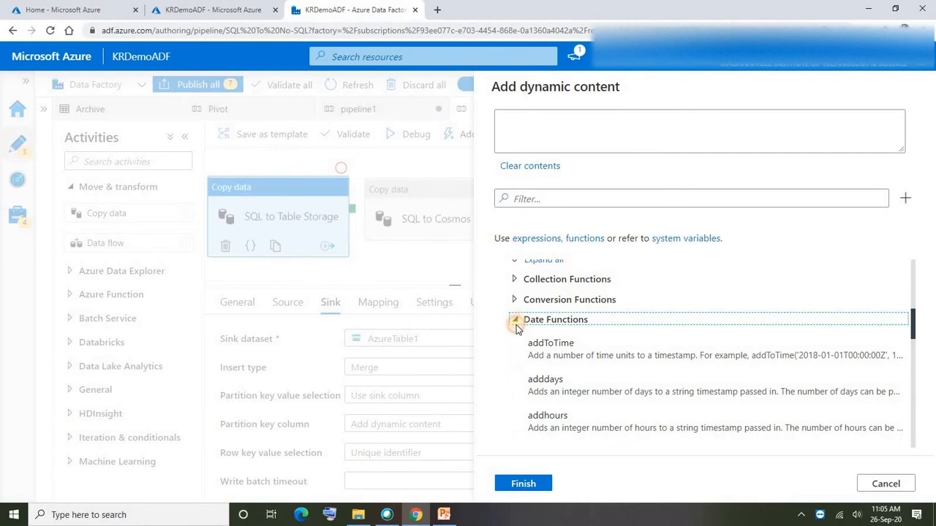
{"action": "left_click", "coordinate": [515, 322]}
- Insert the substring string function into the partition key column's dynamic content expression
{"action": "left_click", "coordinate": [515, 438]}
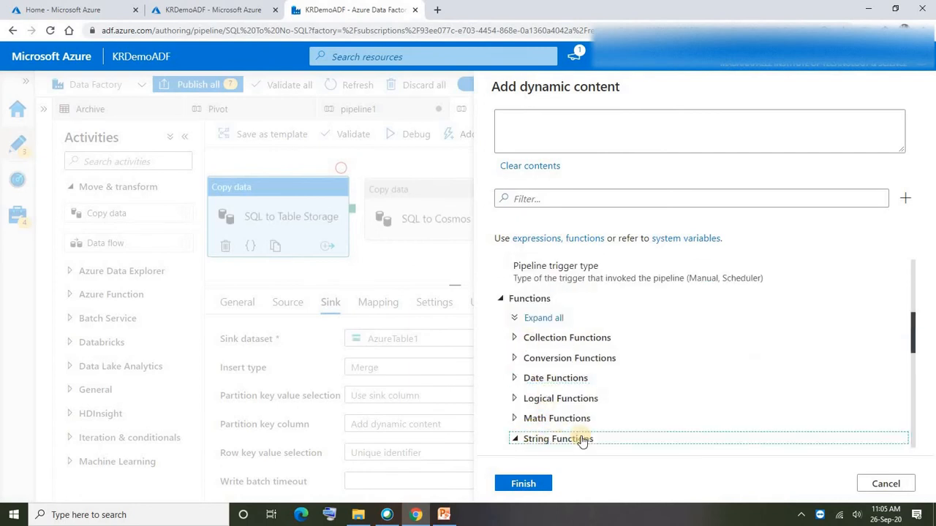
{"action": "scroll", "coordinate": [556, 427], "scroll_direction": "down", "scroll_amount": 3}
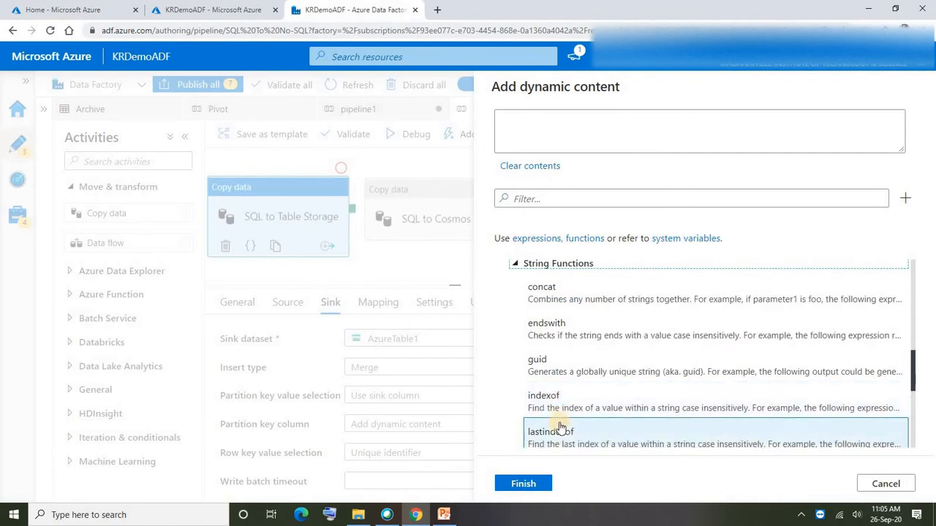
{"action": "scroll", "coordinate": [562, 421], "scroll_direction": "down", "scroll_amount": 3}
{"action": "scroll", "coordinate": [568, 421], "scroll_direction": "down", "scroll_amount": 4}
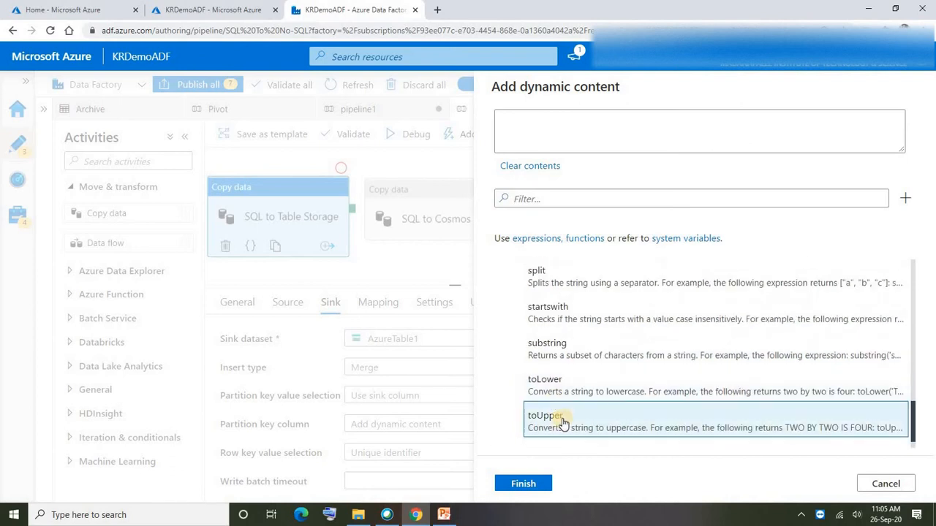
{"action": "left_click", "coordinate": [549, 329]}
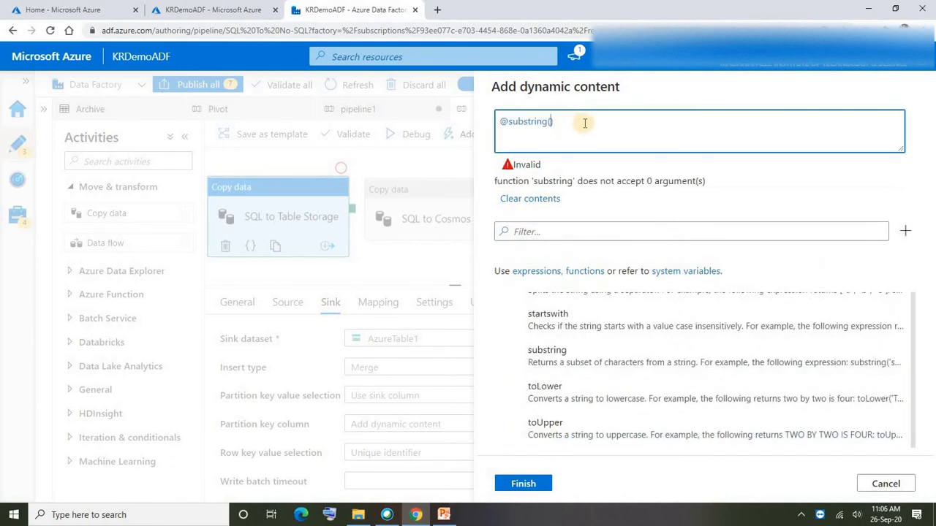
- Insert the utcnow date function as the first argument of substring in the expression
{"action": "scroll", "coordinate": [511, 351], "scroll_direction": "up", "scroll_amount": 4}
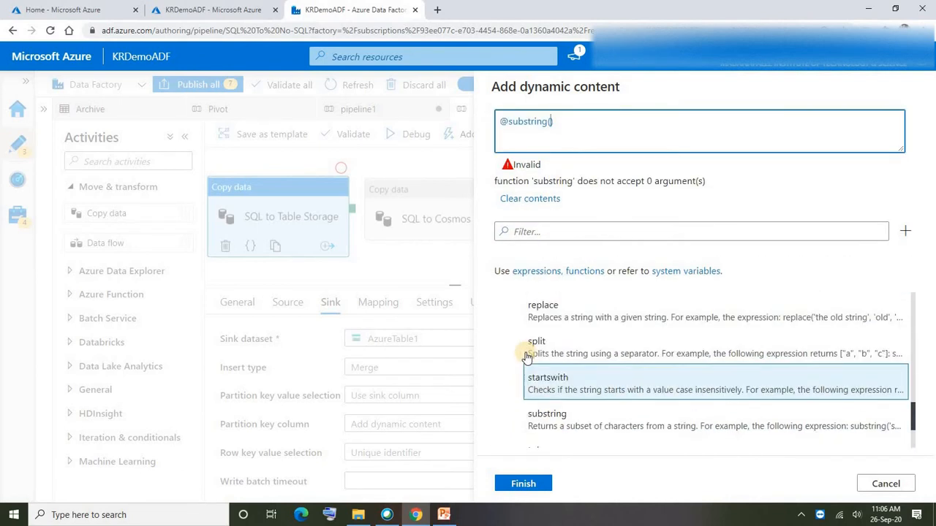
{"action": "scroll", "coordinate": [510, 351], "scroll_direction": "up", "scroll_amount": 3}
{"action": "left_click", "coordinate": [515, 386]}
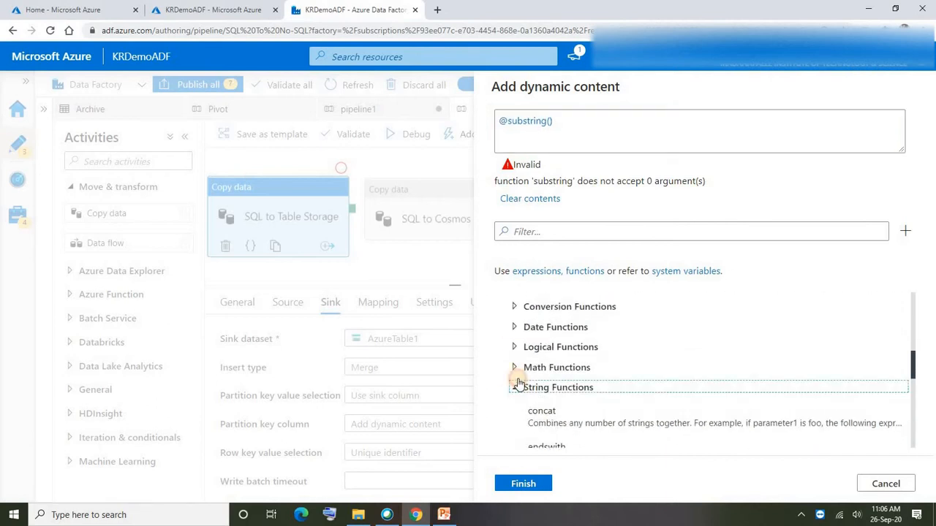
{"action": "left_click", "coordinate": [516, 379]}
{"action": "scroll", "coordinate": [563, 417], "scroll_direction": "down", "scroll_amount": 6}
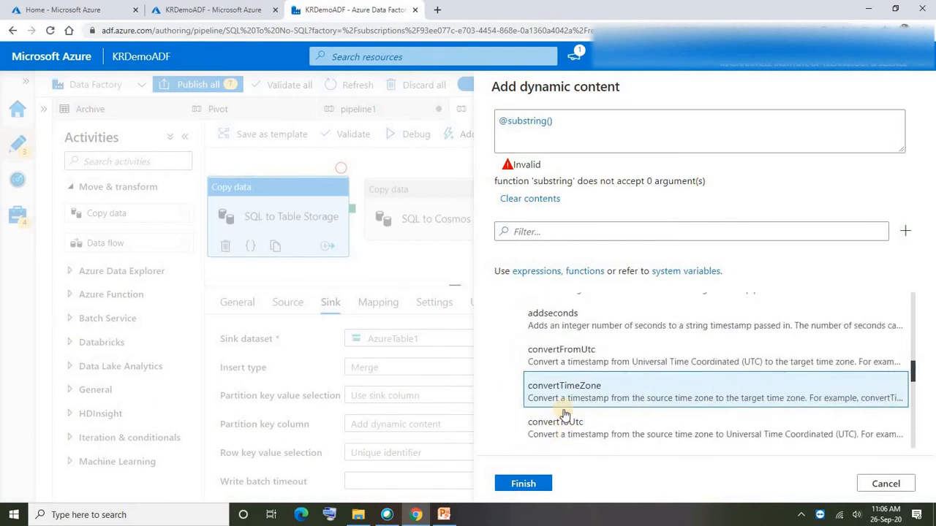
{"action": "scroll", "coordinate": [563, 420], "scroll_direction": "down", "scroll_amount": 3}
{"action": "left_click", "coordinate": [541, 393]}
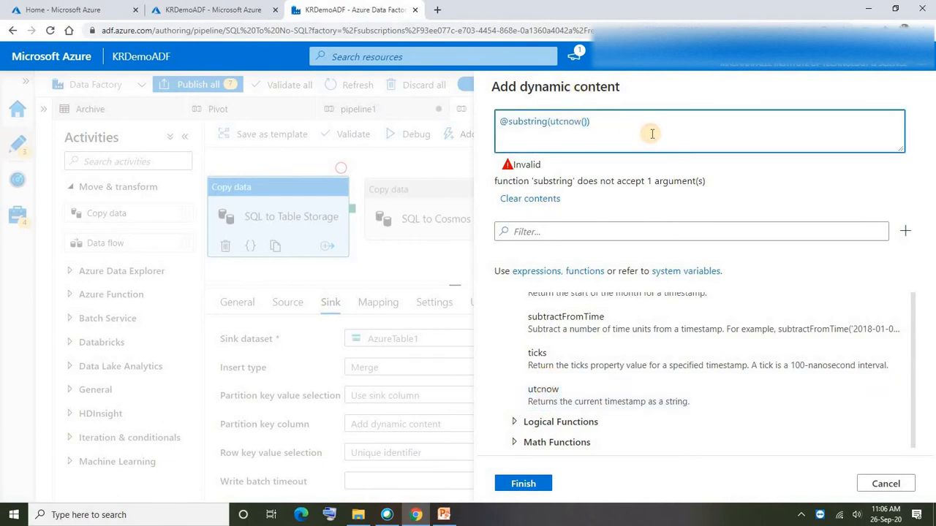
{"action": "type", "text": ",0,4"}
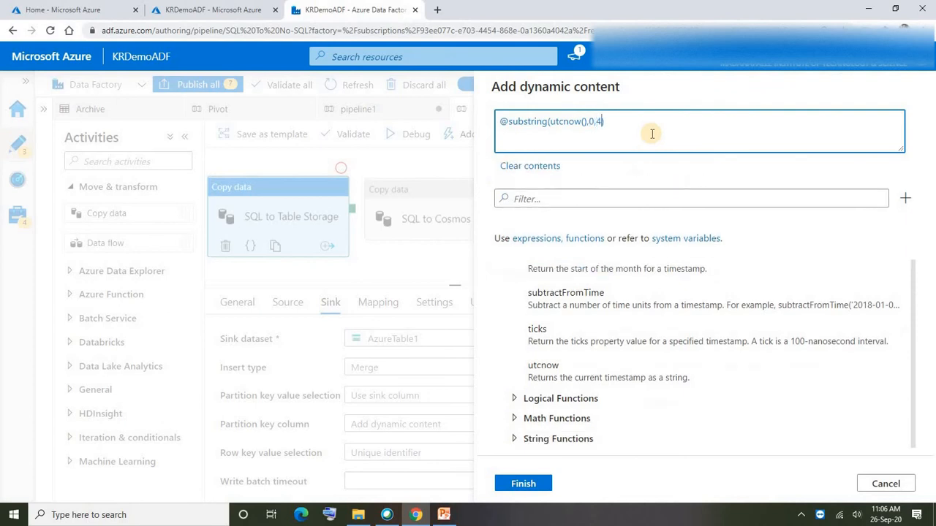
{"action": "key", "text": "ctrl+a"}
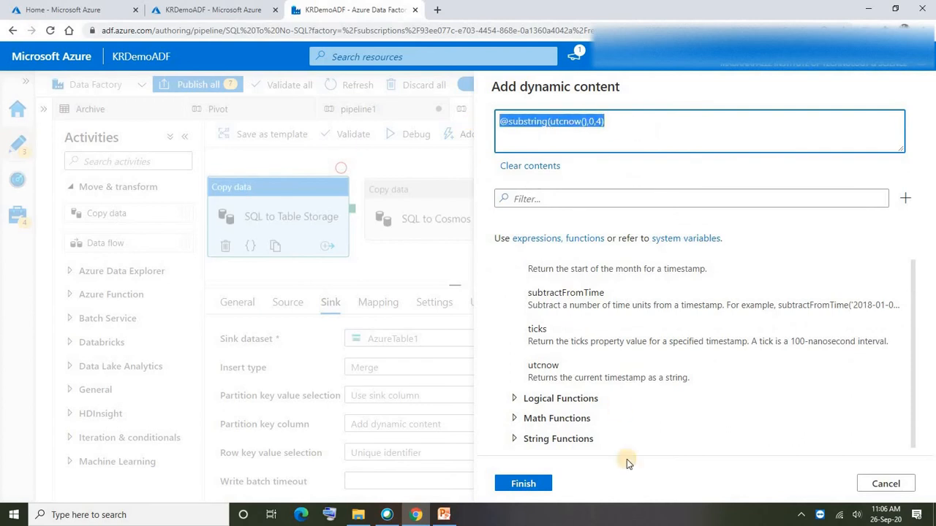
{"action": "left_click", "coordinate": [523, 485]}
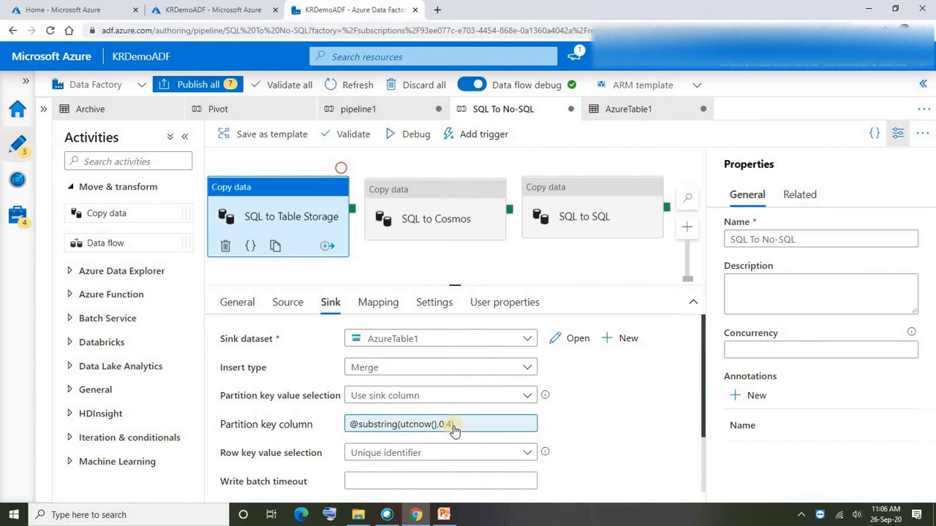
{"action": "left_click", "coordinate": [603, 422]}
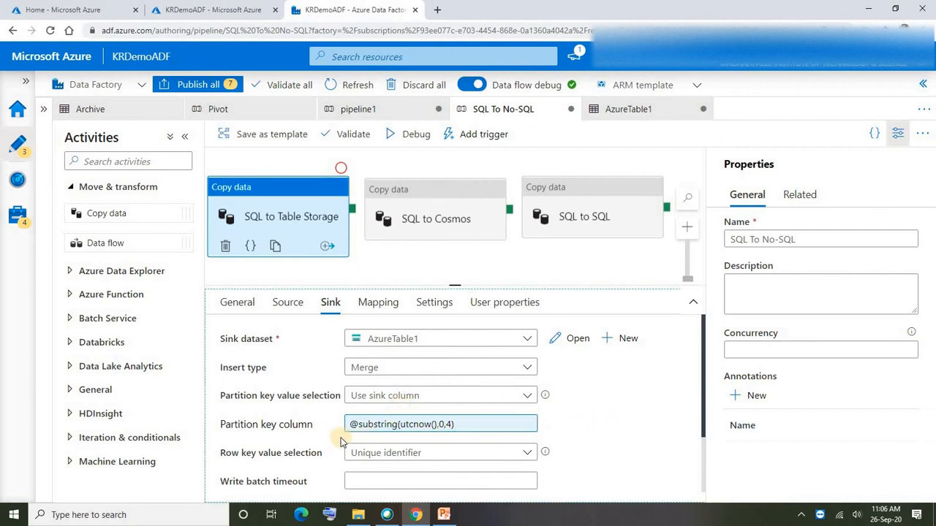
- Try Use sink column as the row key value selection and restore it to Unique identifier
{"action": "left_click", "coordinate": [409, 457]}
{"action": "left_click", "coordinate": [395, 454]}
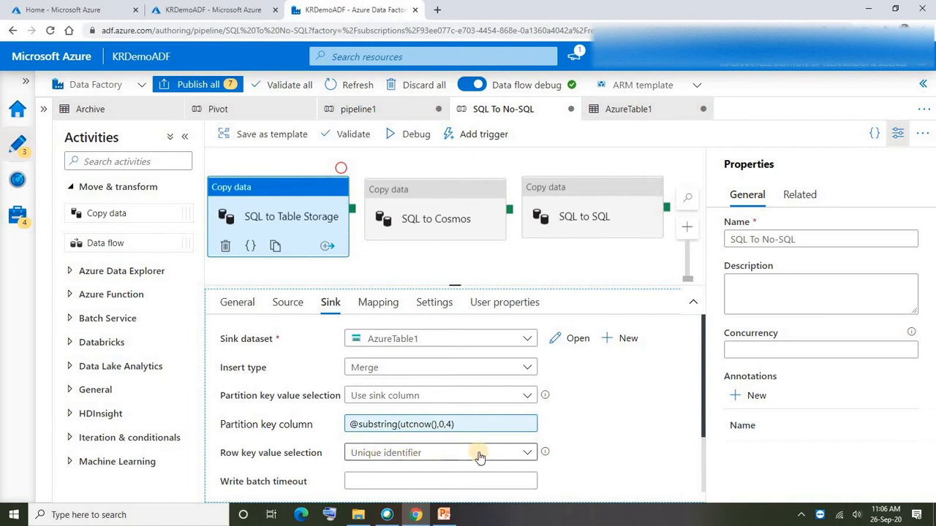
{"action": "left_click", "coordinate": [376, 455]}
{"action": "left_click", "coordinate": [375, 475]}
{"action": "left_click", "coordinate": [427, 482]}
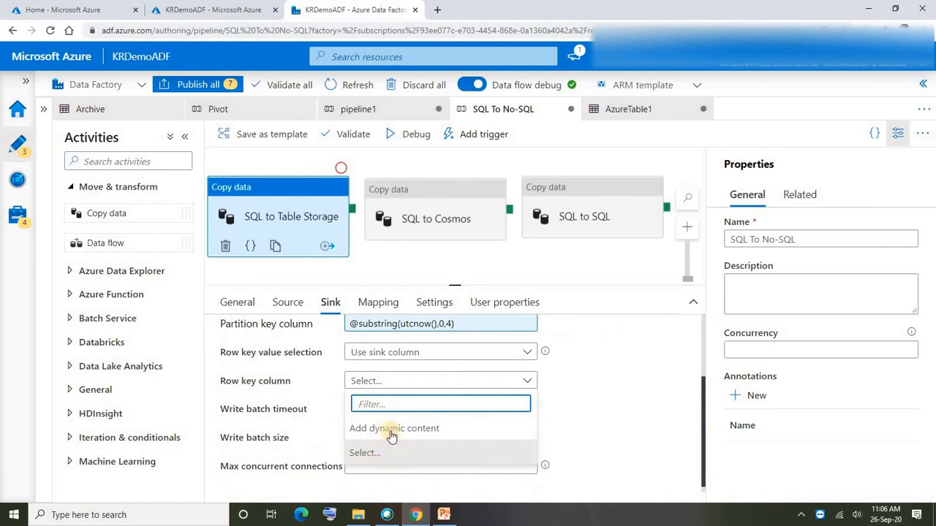
{"action": "left_click", "coordinate": [557, 404]}
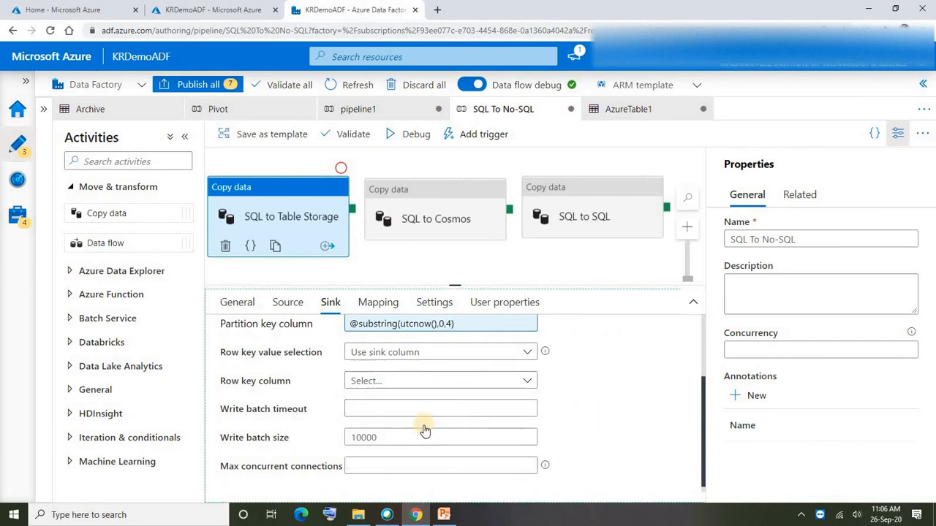
{"action": "scroll", "coordinate": [426, 430], "scroll_direction": "up", "scroll_amount": 2}
{"action": "scroll", "coordinate": [399, 437], "scroll_direction": "down", "scroll_amount": 1}
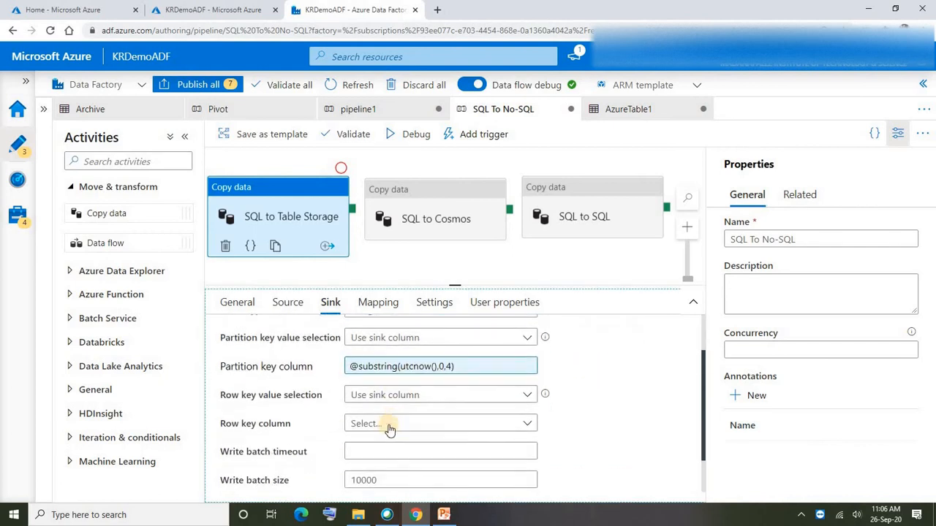
{"action": "left_click", "coordinate": [407, 395]}
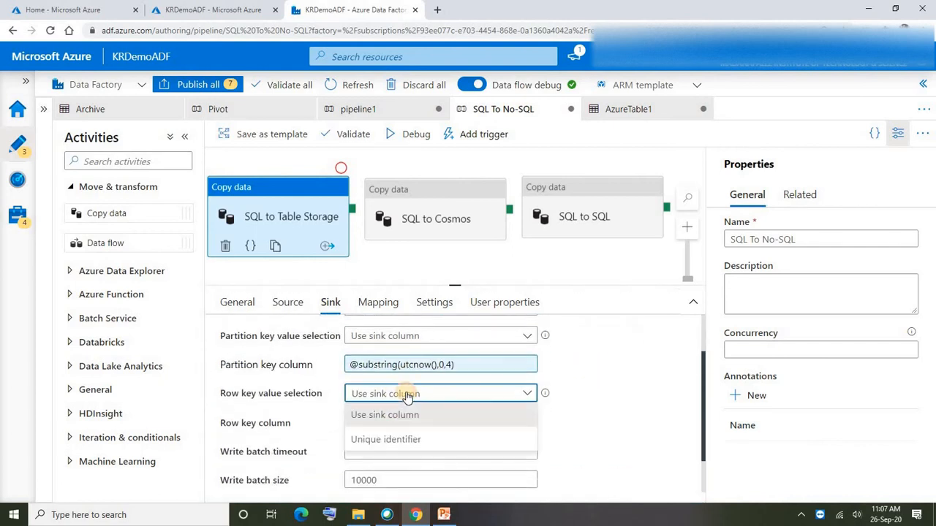
{"action": "left_click", "coordinate": [401, 441]}
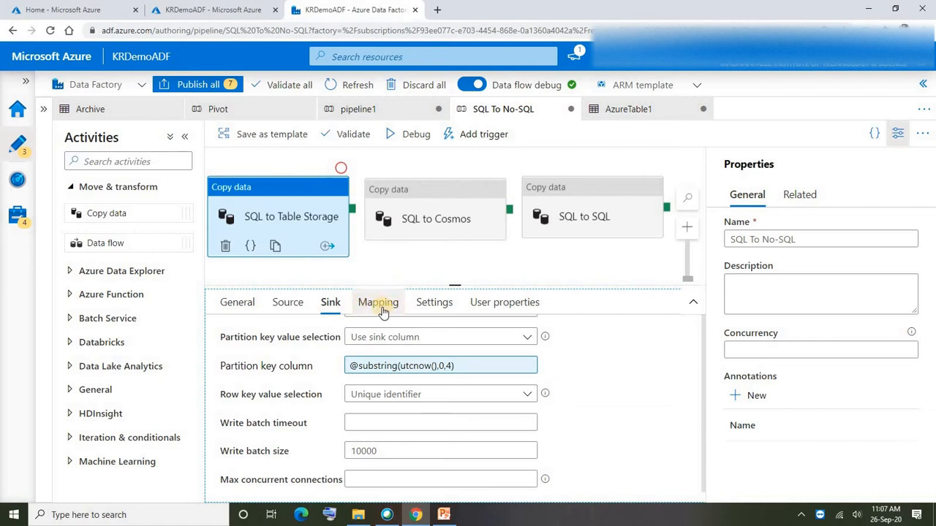
- Set the source dataset of the SQL to Cosmos copy activity to Adworks
{"action": "left_click", "coordinate": [430, 198]}
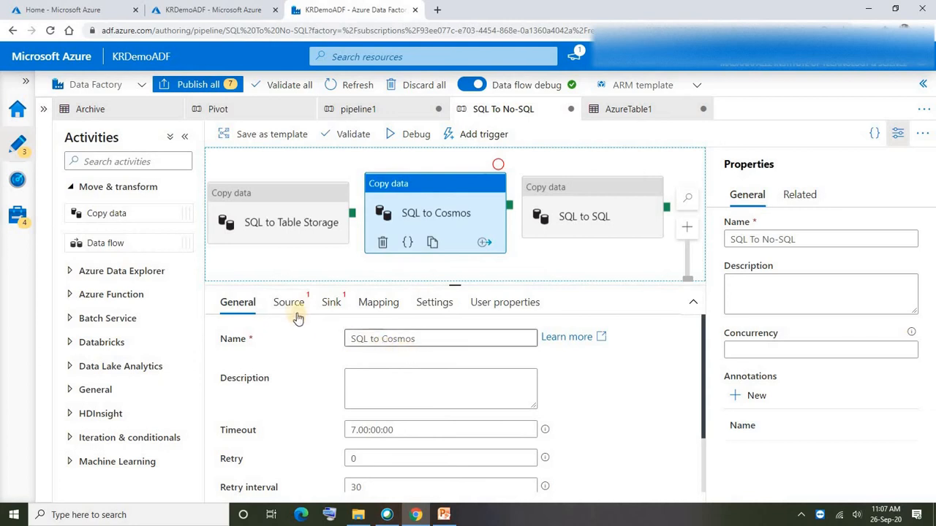
{"action": "left_click", "coordinate": [288, 302]}
{"action": "left_click", "coordinate": [424, 339]}
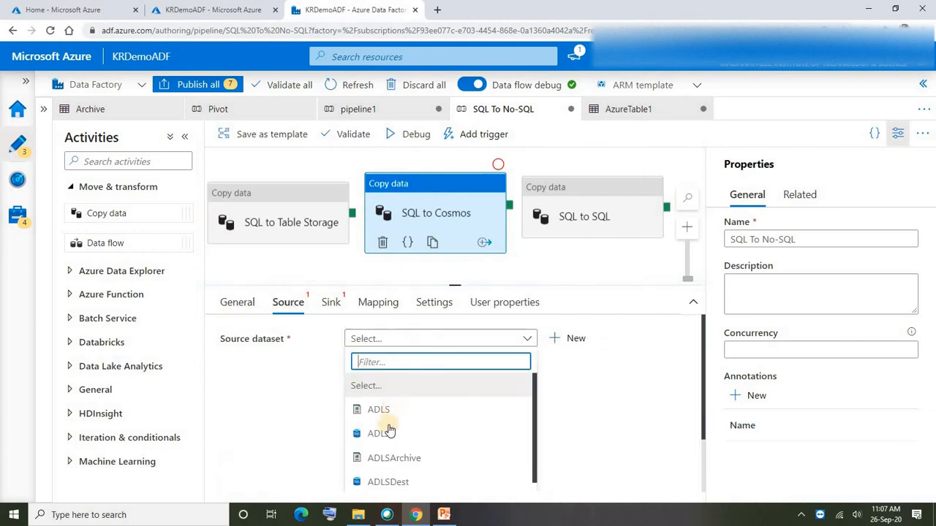
{"action": "type", "text": "ad"}
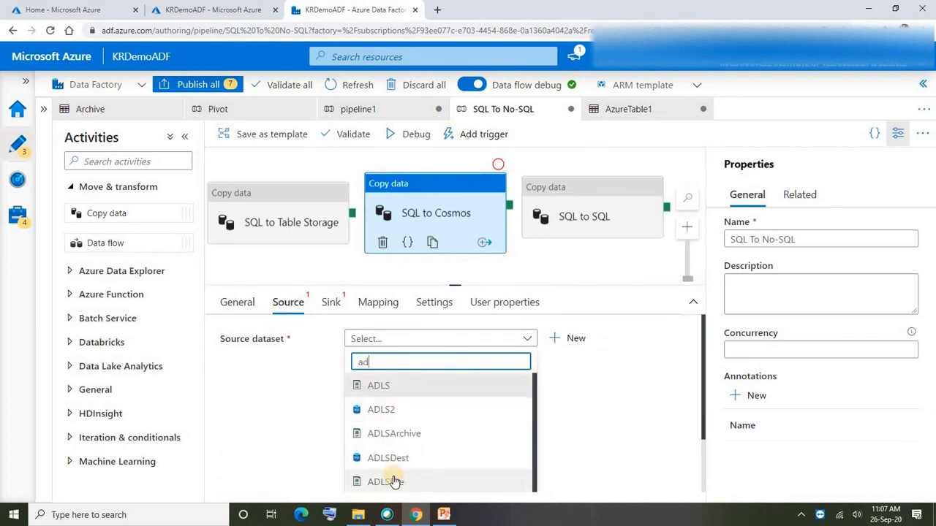
{"action": "scroll", "coordinate": [397, 481], "scroll_direction": "down", "scroll_amount": 5}
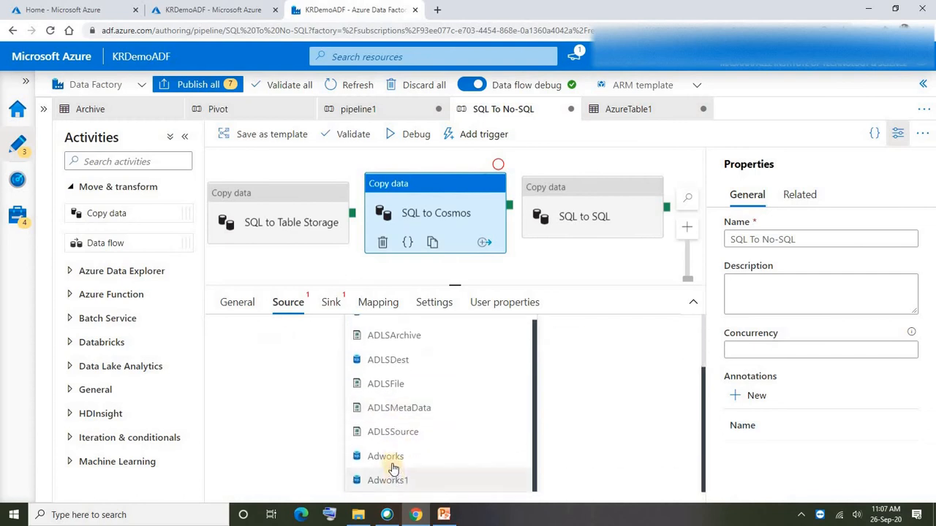
{"action": "left_click", "coordinate": [385, 457]}
- Make the SQL to Cosmos source use a query and enter select * from saleslt.address
{"action": "left_click", "coordinate": [399, 395]}
{"action": "left_click", "coordinate": [408, 427]}
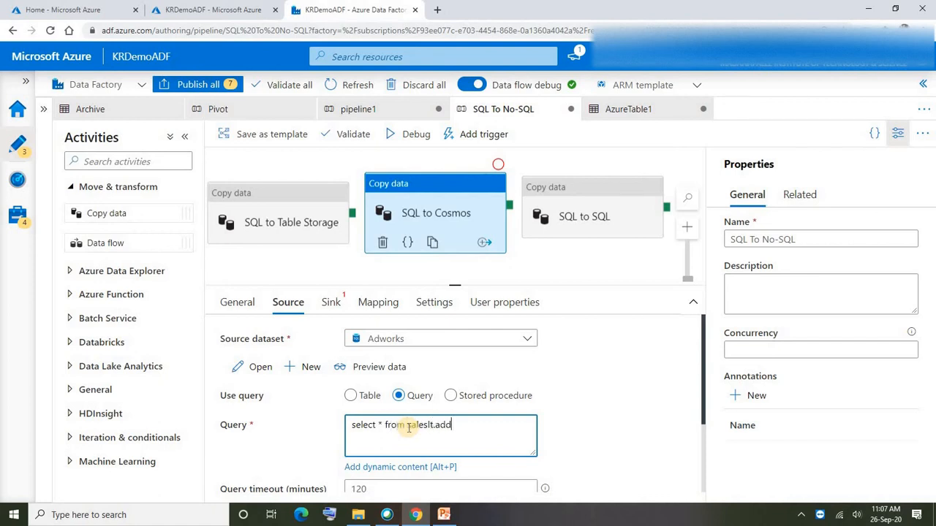
{"action": "type", "text": "ss"}
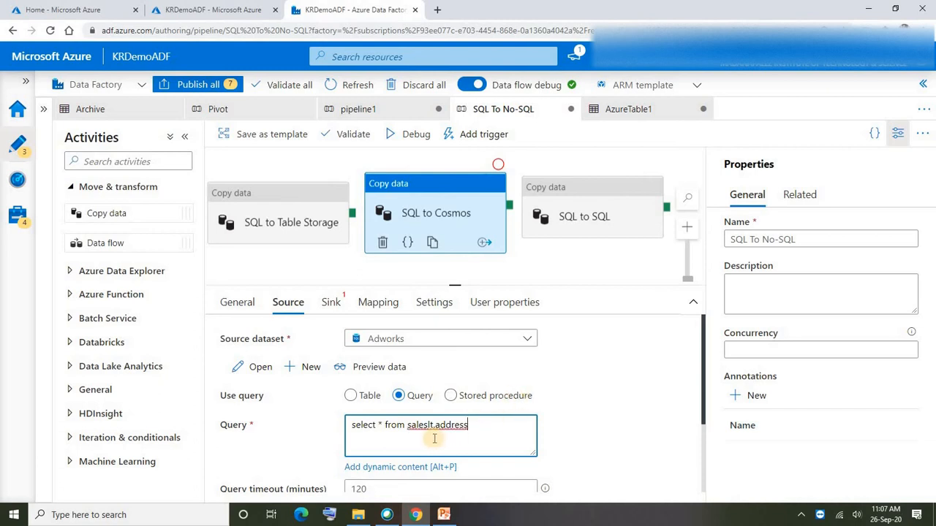
- Start a new sink dataset for the SQL to Cosmos activity using the Azure Cosmos DB (SQL API) data store
{"action": "left_click", "coordinate": [331, 306]}
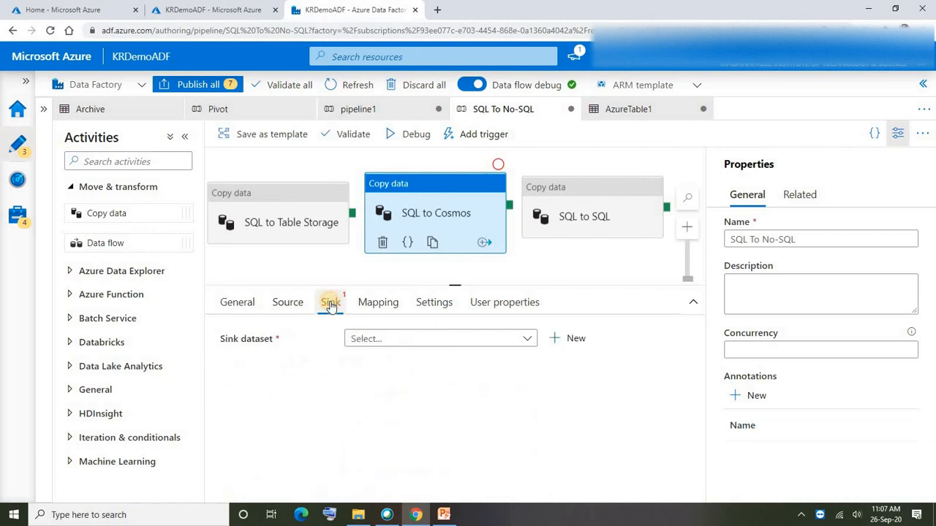
{"action": "left_click", "coordinate": [559, 339]}
{"action": "left_click", "coordinate": [558, 181]}
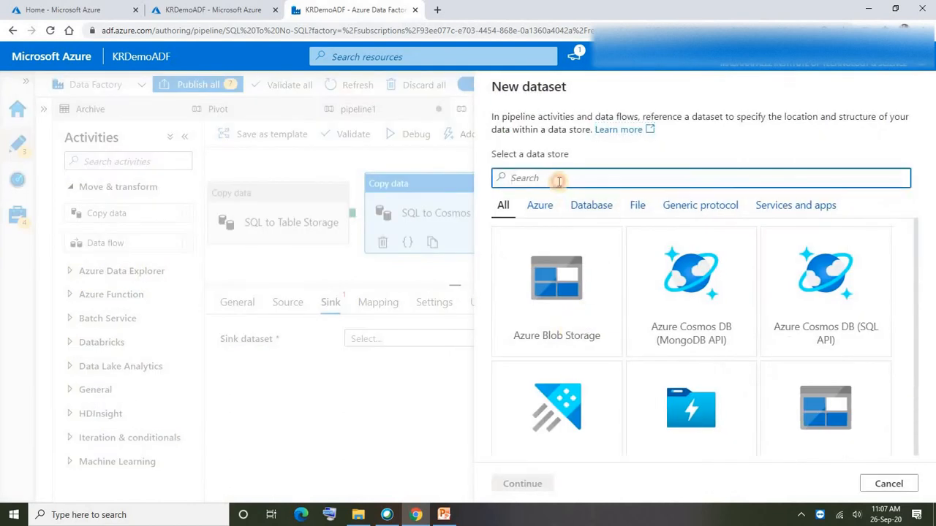
{"action": "type", "text": "co"}
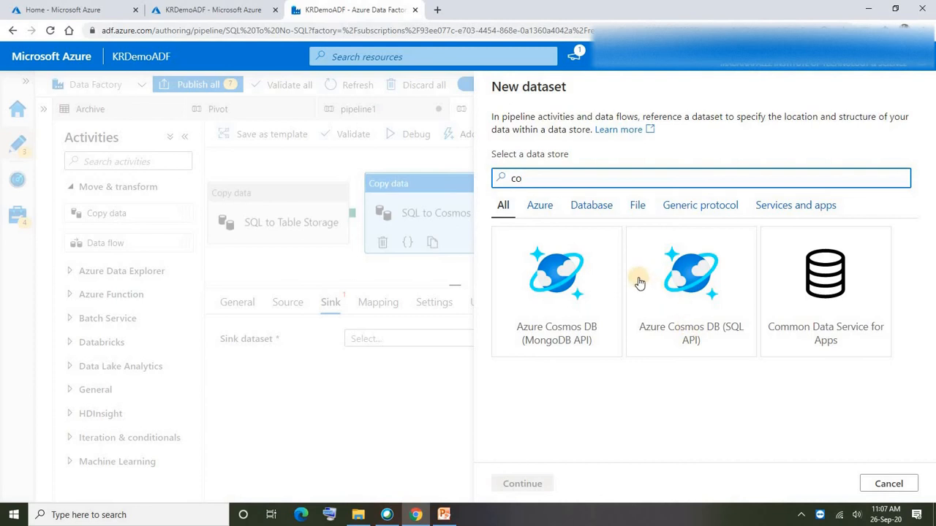
{"action": "double_click", "coordinate": [703, 287]}
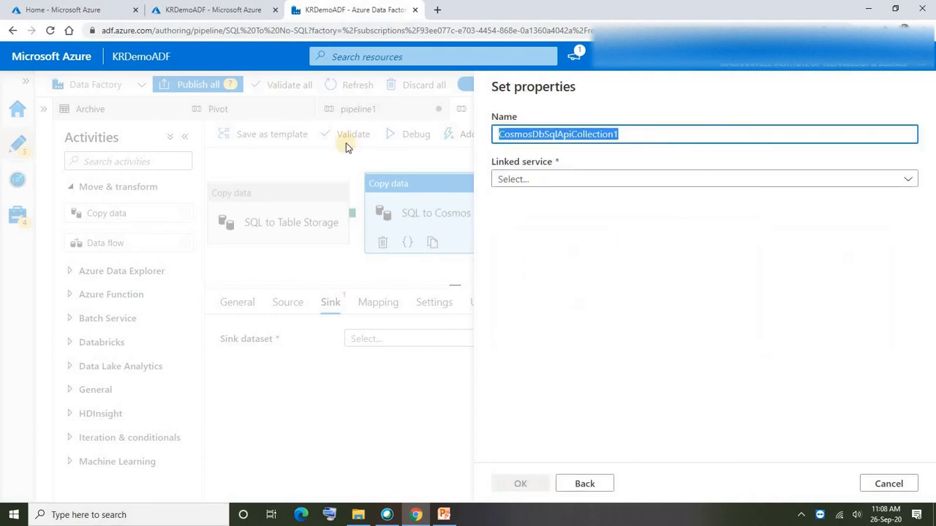
- Name the Cosmos dataset CosmodSQl, choose linked service CosmosDb1 and collection Address, and create it
{"action": "type", "text": "CosmodSQL"}
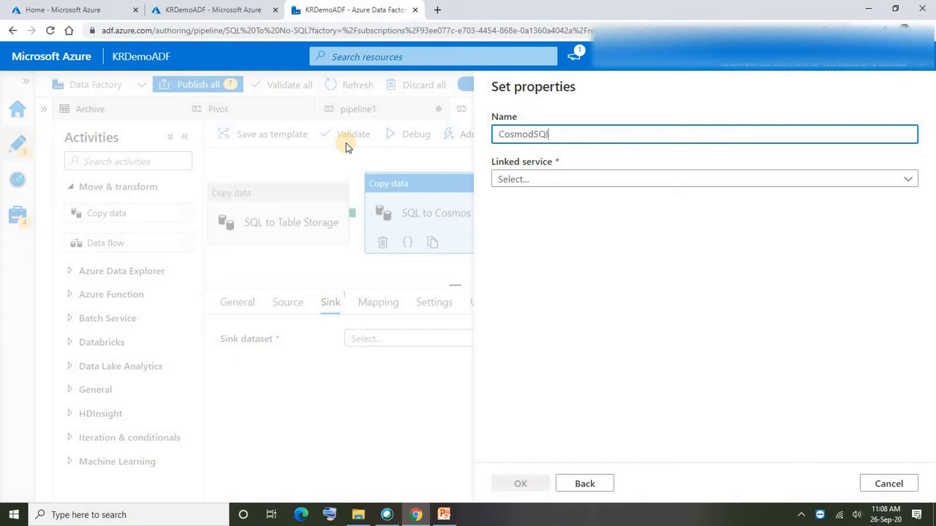
{"action": "left_click", "coordinate": [536, 179]}
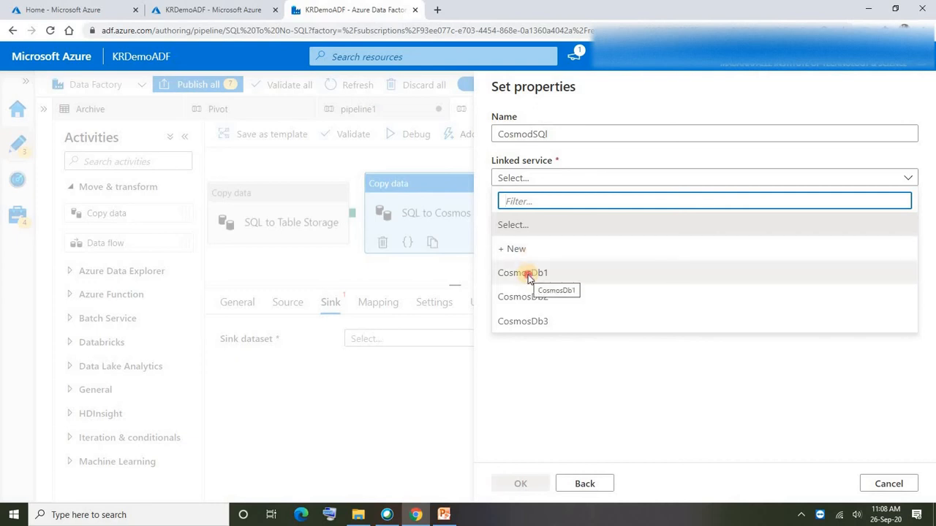
{"action": "left_click", "coordinate": [528, 274]}
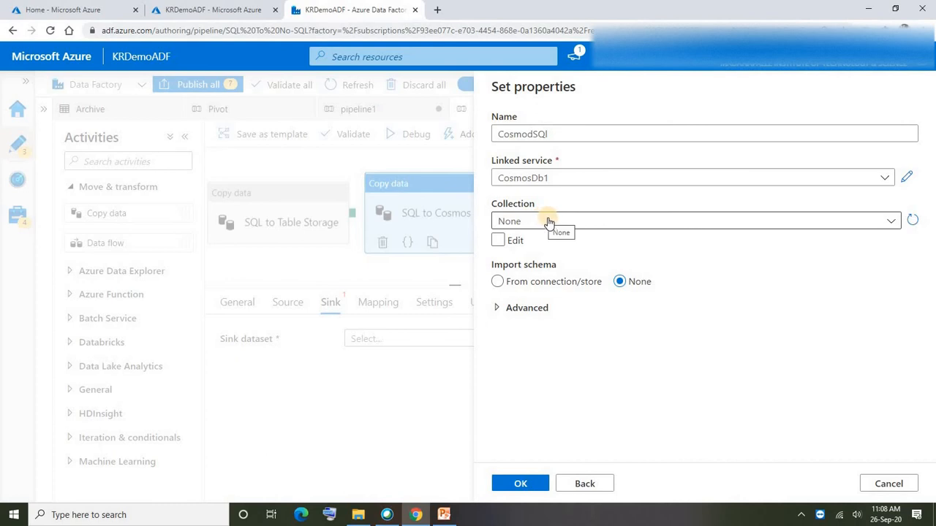
{"action": "left_click", "coordinate": [548, 221]}
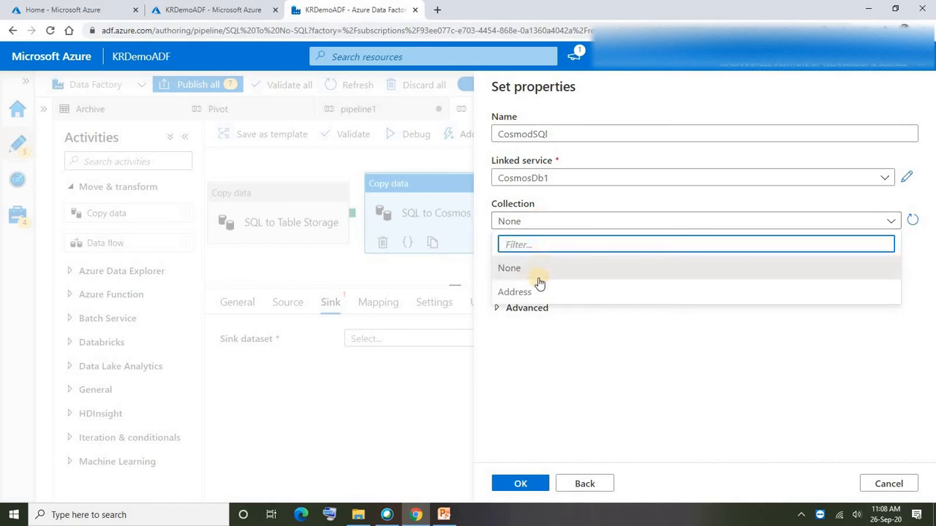
{"action": "left_click", "coordinate": [515, 295]}
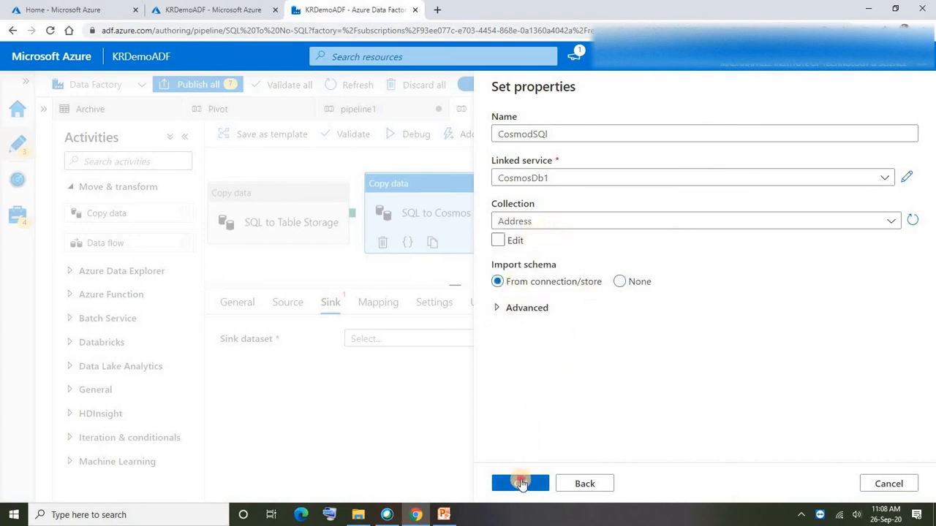
{"action": "left_click", "coordinate": [521, 483]}
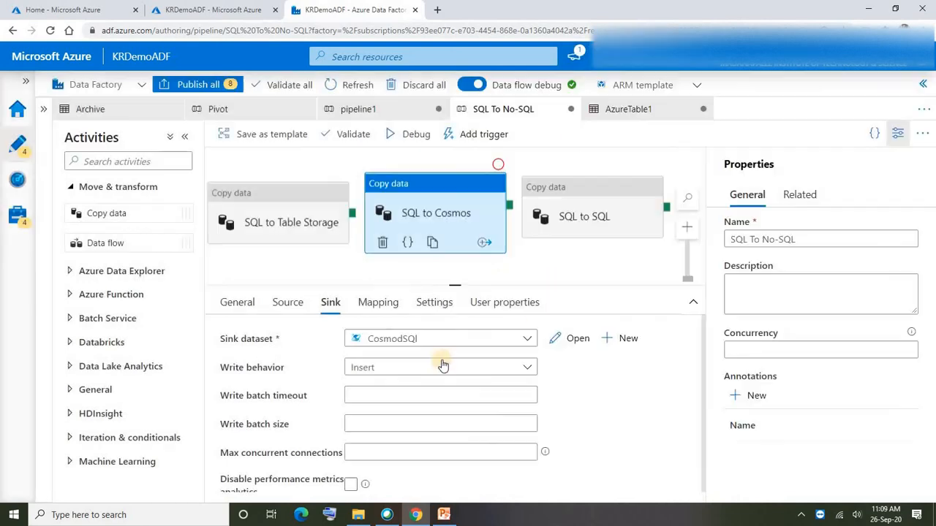
- Set the source dataset of the SQL to SQL copy activity to Adworks
{"action": "left_click", "coordinate": [573, 190]}
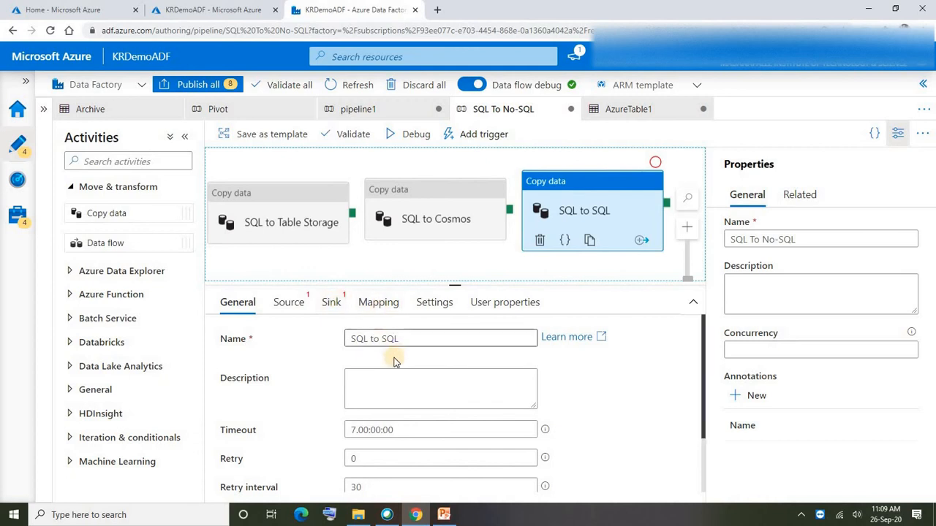
{"action": "left_click", "coordinate": [293, 307]}
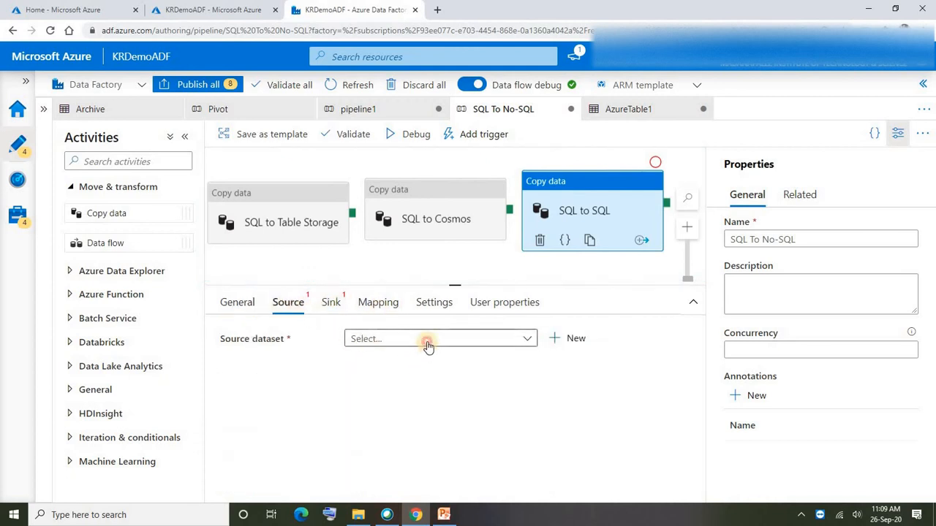
{"action": "left_click", "coordinate": [428, 341]}
{"action": "type", "text": "ad"}
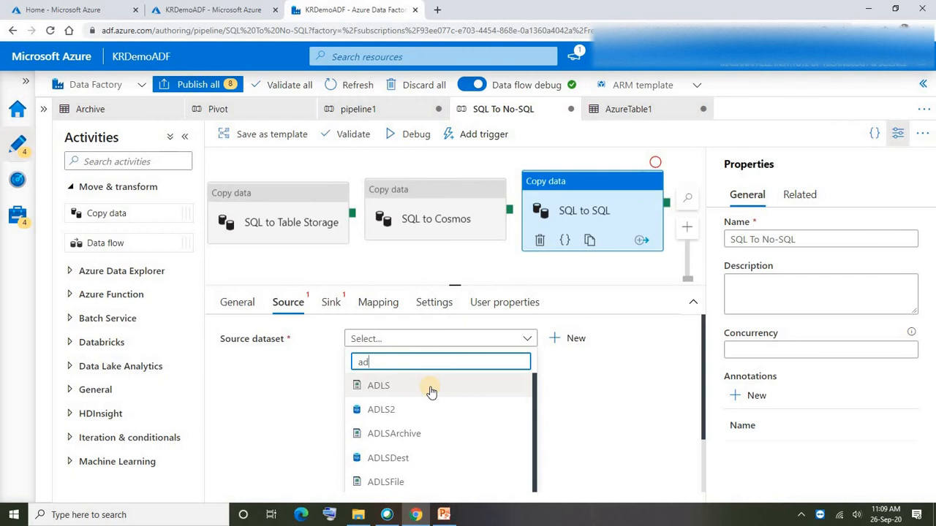
{"action": "type", "text": "wor"}
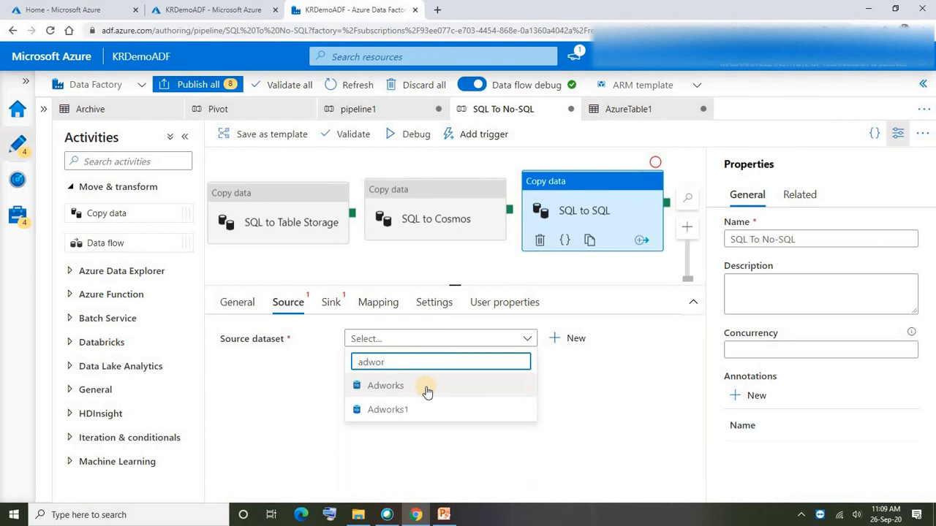
{"action": "left_click", "coordinate": [413, 386]}
- Make the SQL to SQL source use a query and enter select * from saleslt.address
{"action": "left_click", "coordinate": [398, 396]}
{"action": "left_click", "coordinate": [397, 427]}
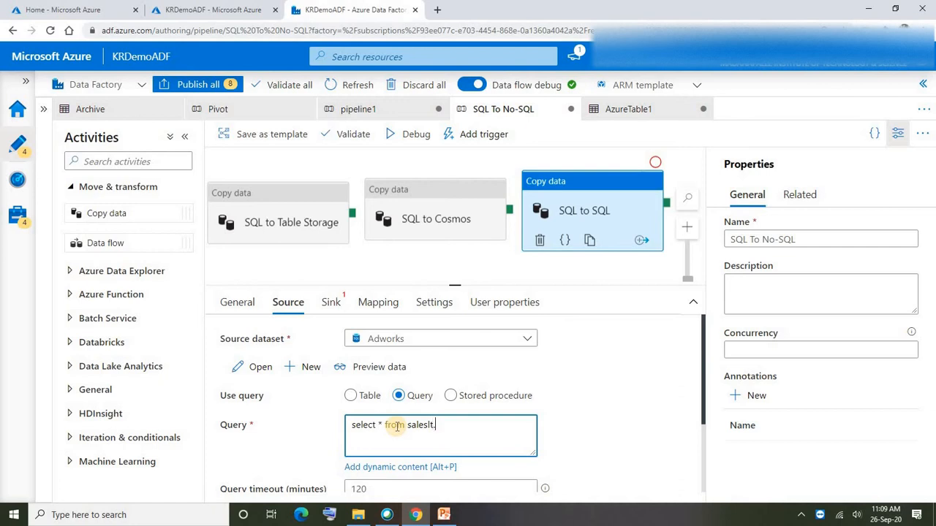
{"action": "type", "text": "select * from saleslt.address"}
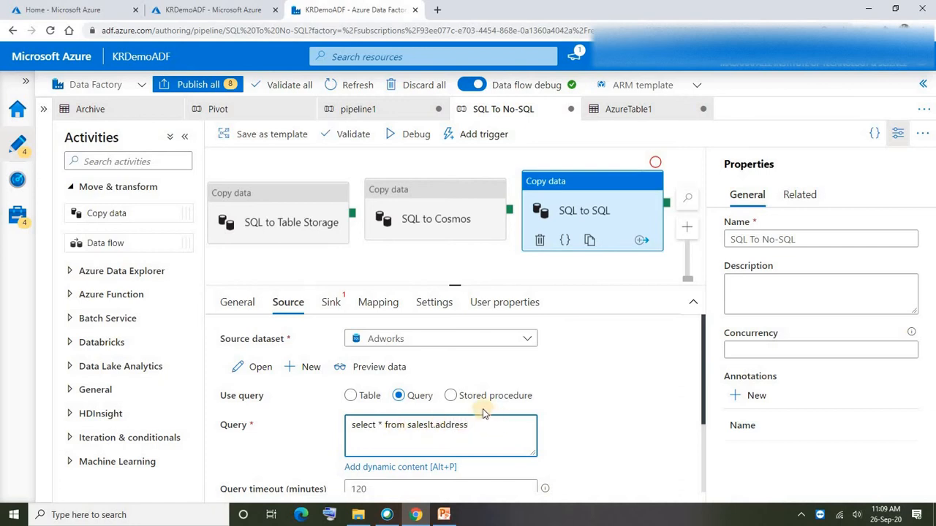
- Set the SQL to SQL activity's sink dataset to TargetD and check that dataset's linked service and table
{"action": "left_click", "coordinate": [329, 303]}
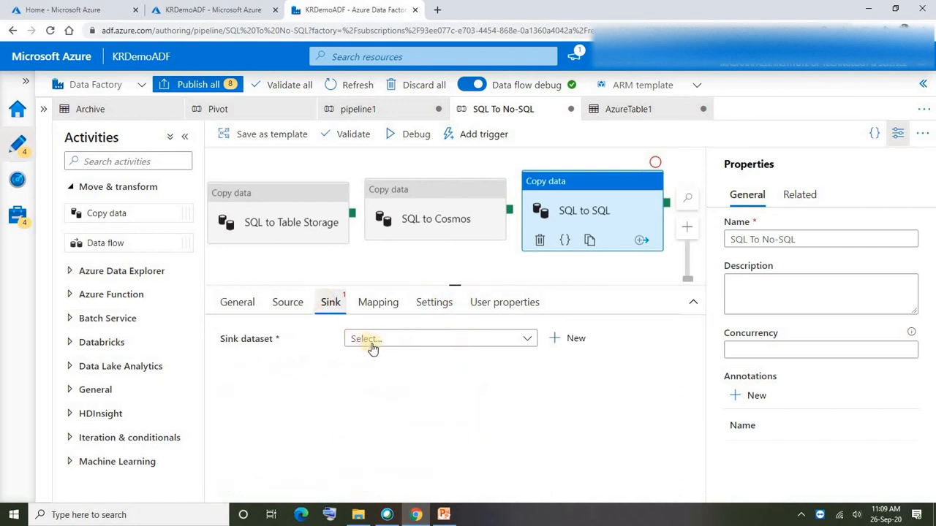
{"action": "left_click", "coordinate": [402, 340]}
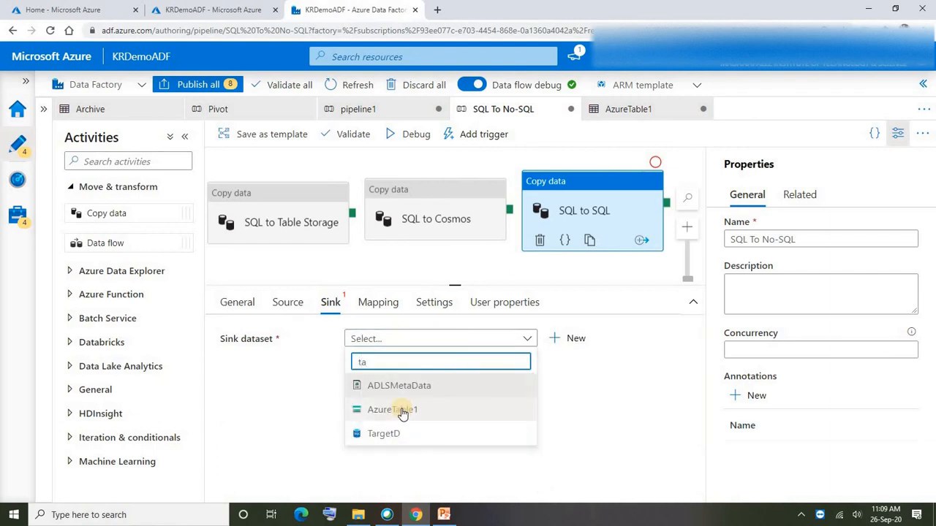
{"action": "left_click", "coordinate": [382, 436]}
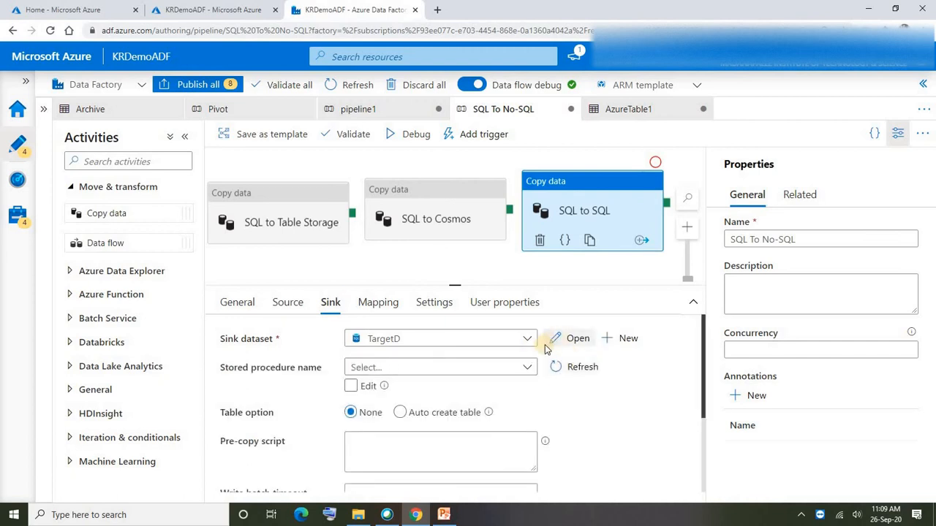
{"action": "left_click", "coordinate": [554, 340]}
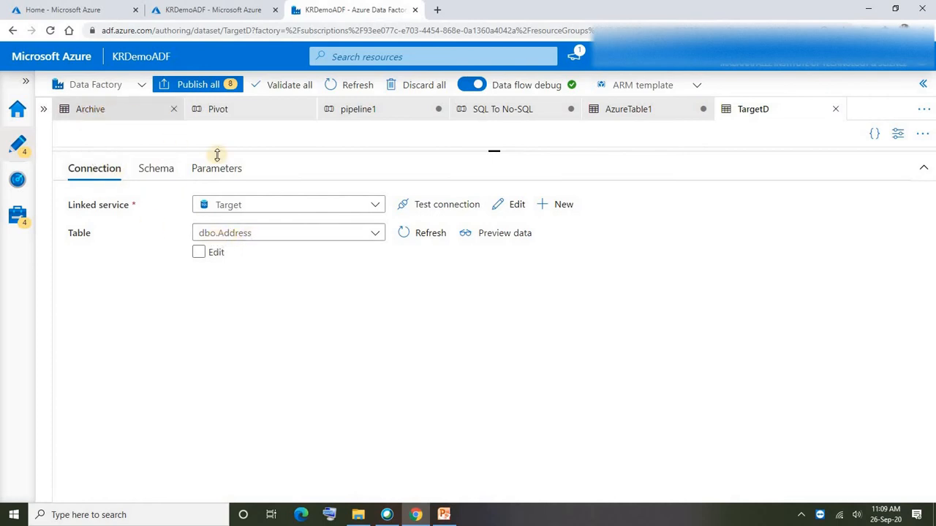
{"action": "left_click", "coordinate": [489, 116]}
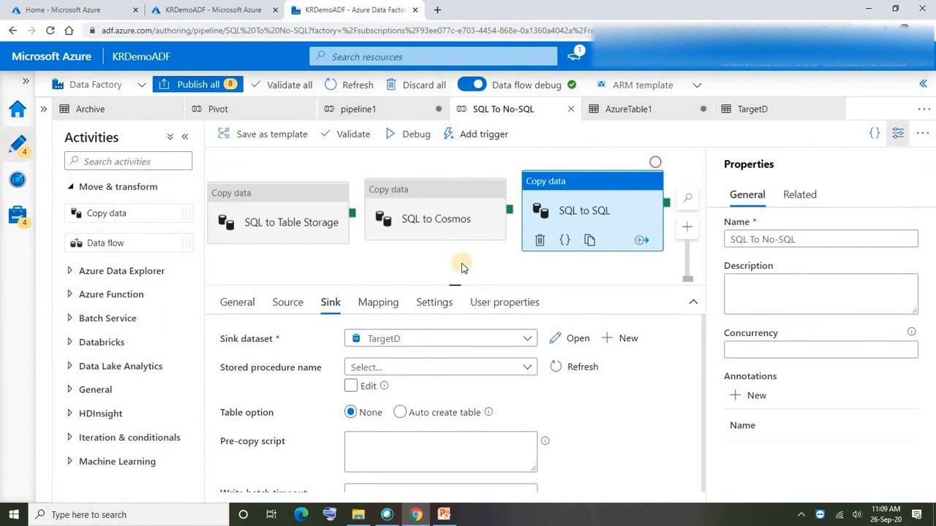
- Run the SQL To No-SQL pipeline in debug mode and enlarge the output area to follow its activity runs
{"action": "left_click", "coordinate": [406, 138]}
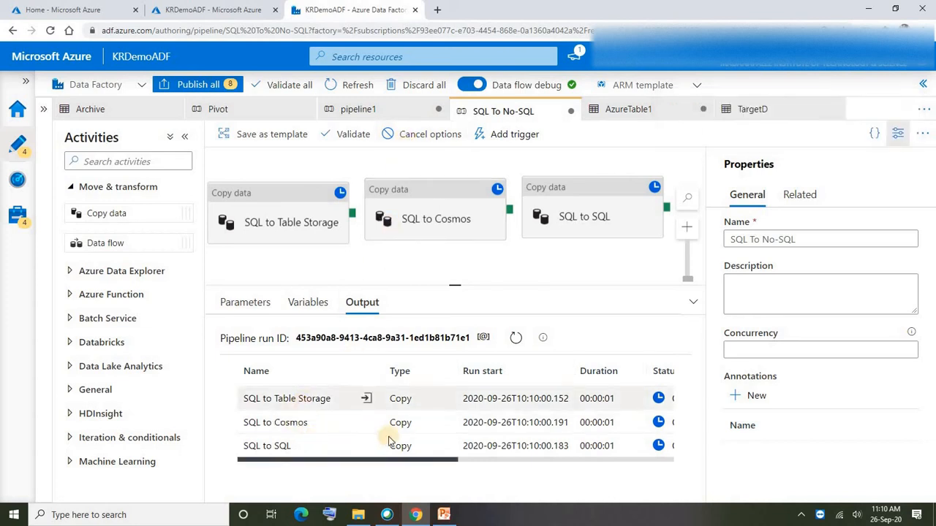
{"action": "left_click_drag", "start_coordinate": [453, 286], "coordinate": [453, 264]}
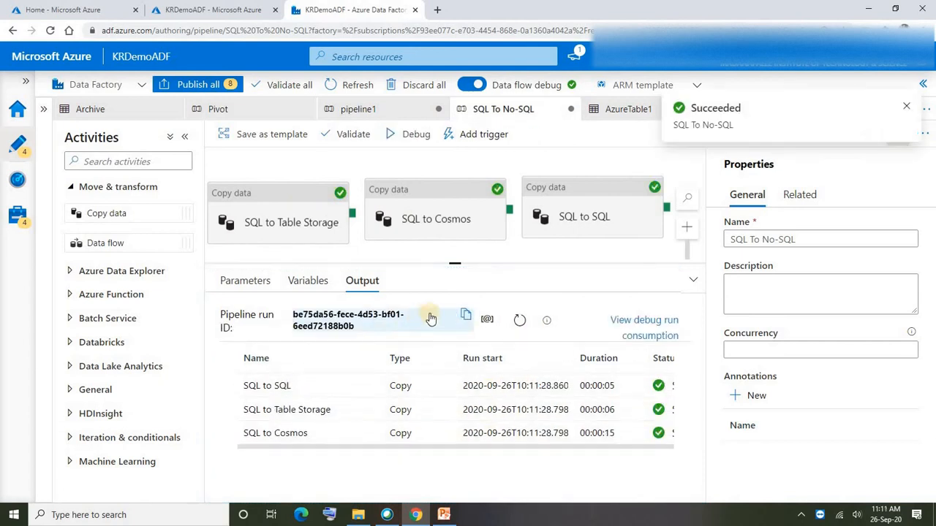
{"action": "mouse_move", "coordinate": [448, 317]}
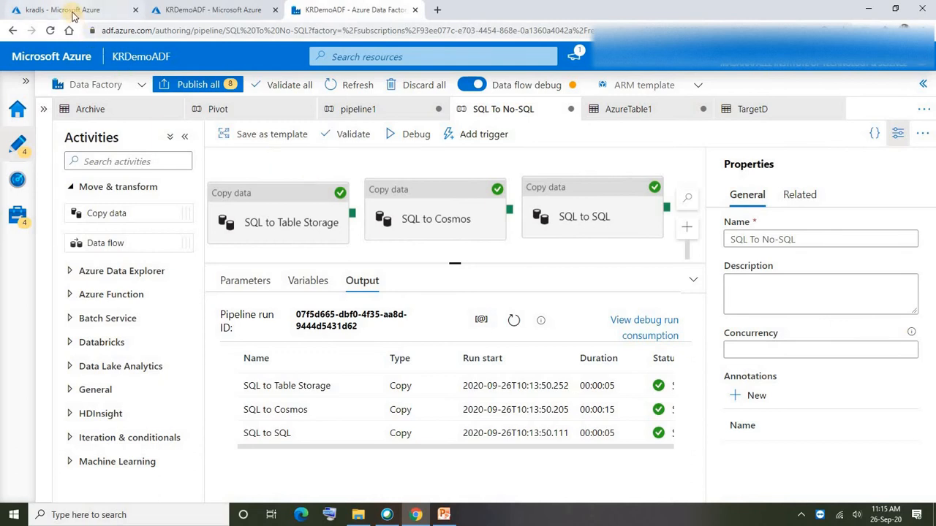
- Switch to the Azure portal and open Storage Explorer for the kradls storage account
{"action": "left_click", "coordinate": [90, 14]}
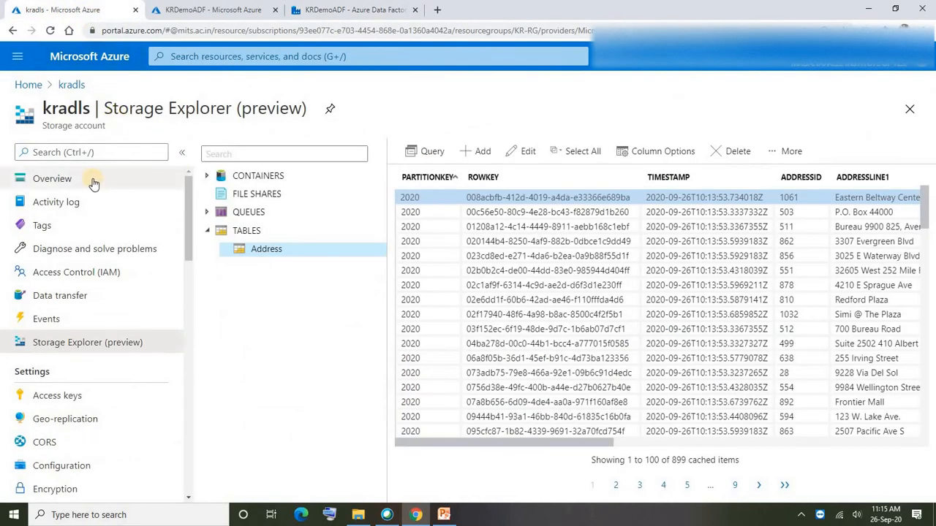
{"action": "left_click", "coordinate": [28, 86]}
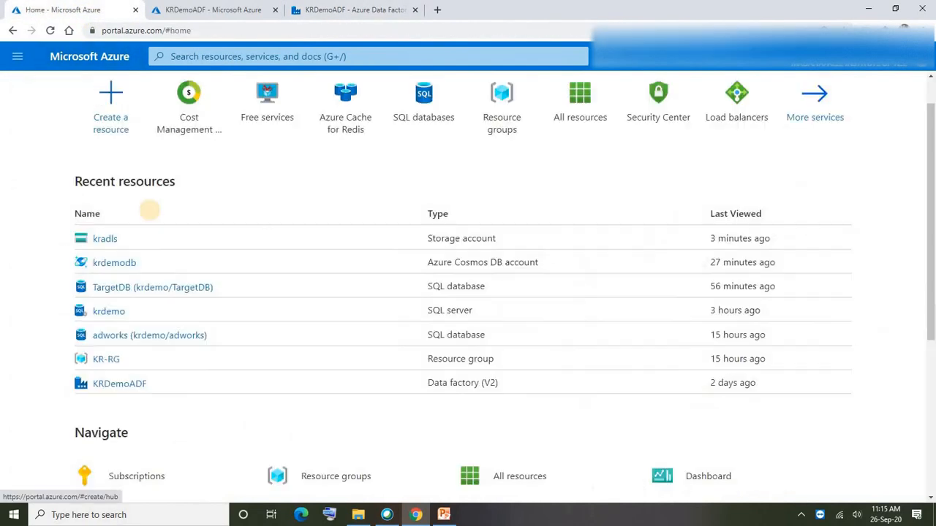
{"action": "left_click", "coordinate": [103, 241]}
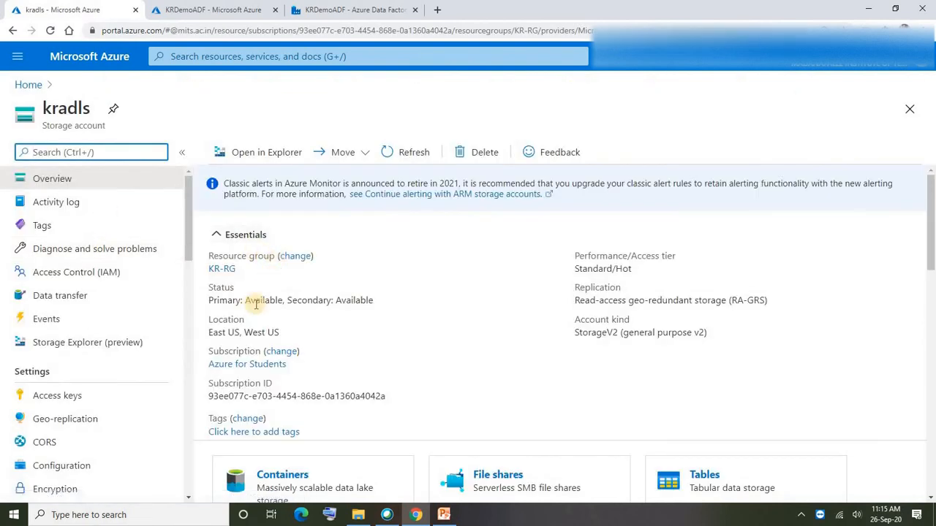
{"action": "scroll", "coordinate": [397, 376], "scroll_direction": "down", "scroll_amount": 3}
{"action": "left_click", "coordinate": [667, 365]}
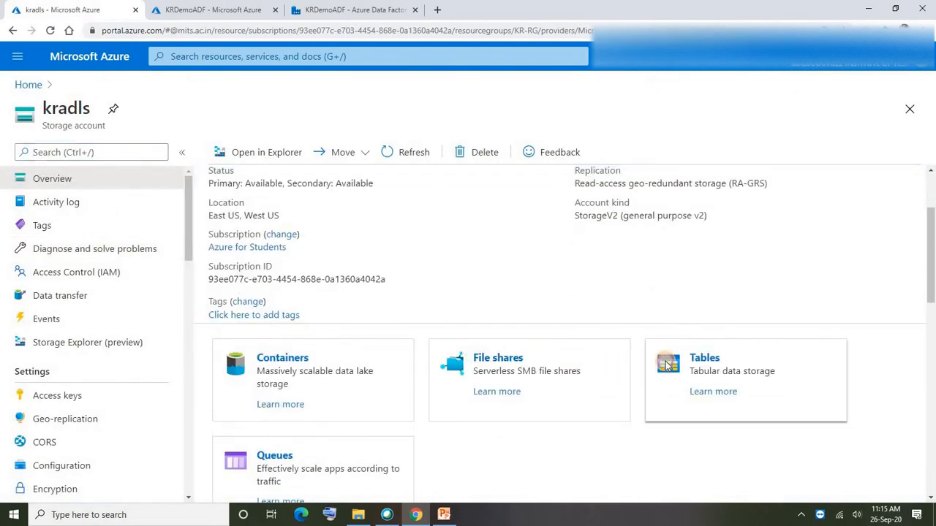
{"action": "left_click", "coordinate": [59, 344]}
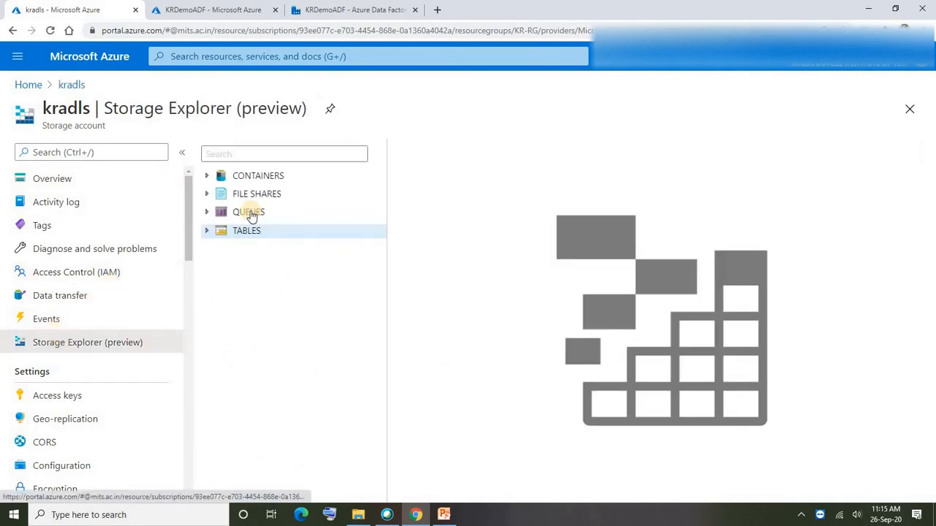
- Open the Address table under the storage account's tables and look through all columns of its copied rows
{"action": "left_click", "coordinate": [207, 232]}
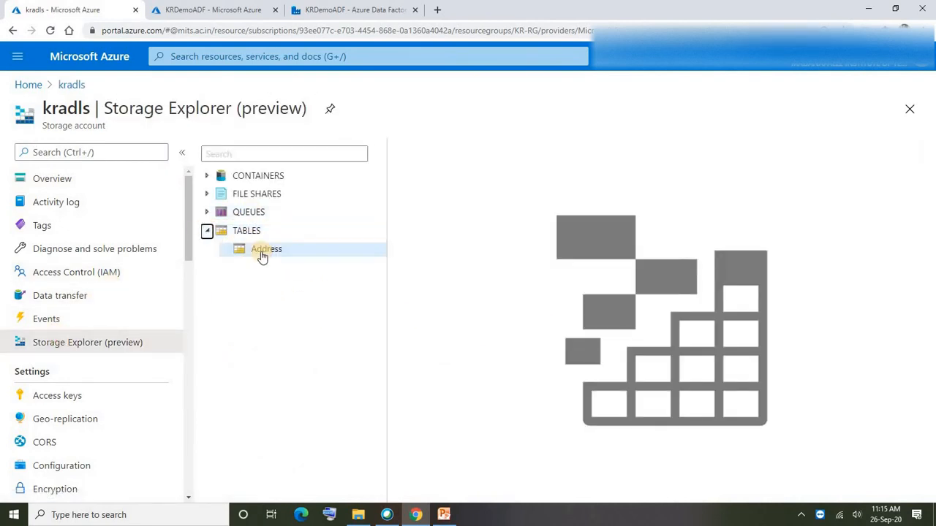
{"action": "left_click", "coordinate": [261, 254]}
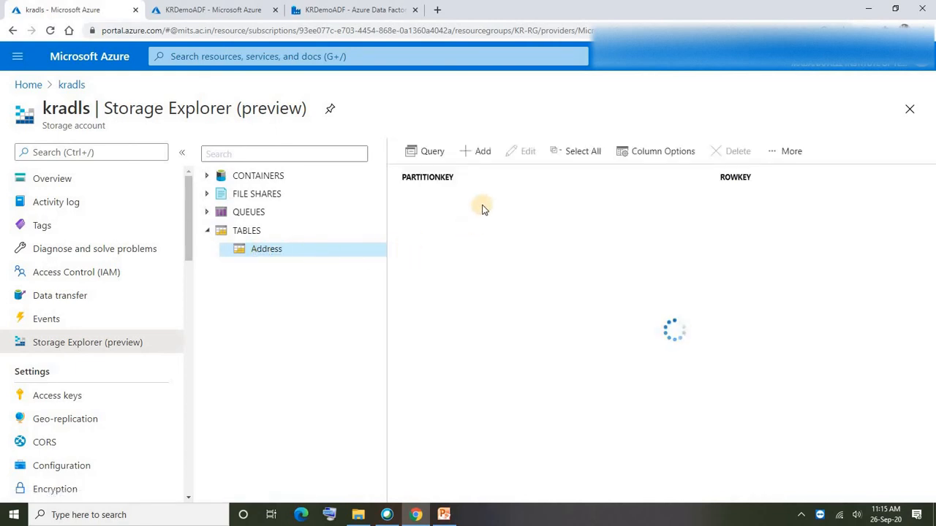
{"action": "left_click", "coordinate": [480, 201]}
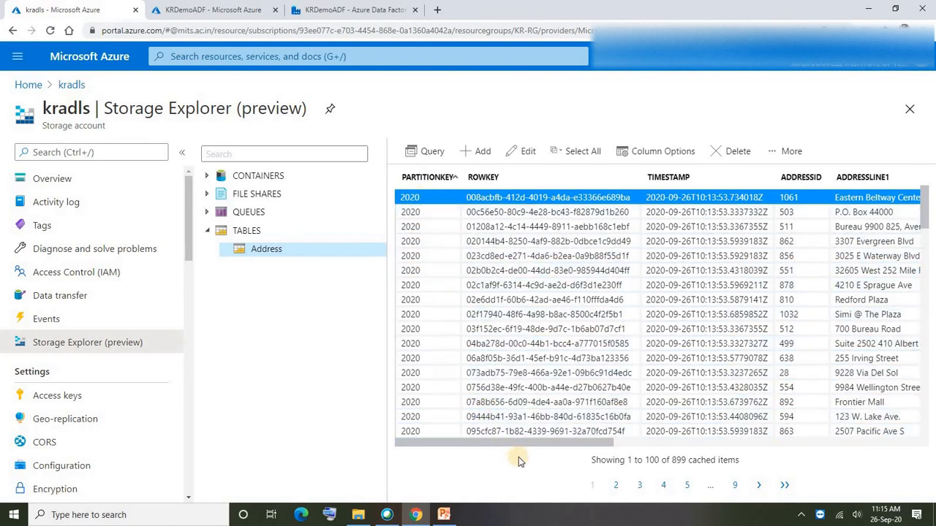
{"action": "left_click_drag", "start_coordinate": [521, 442], "coordinate": [863, 448]}
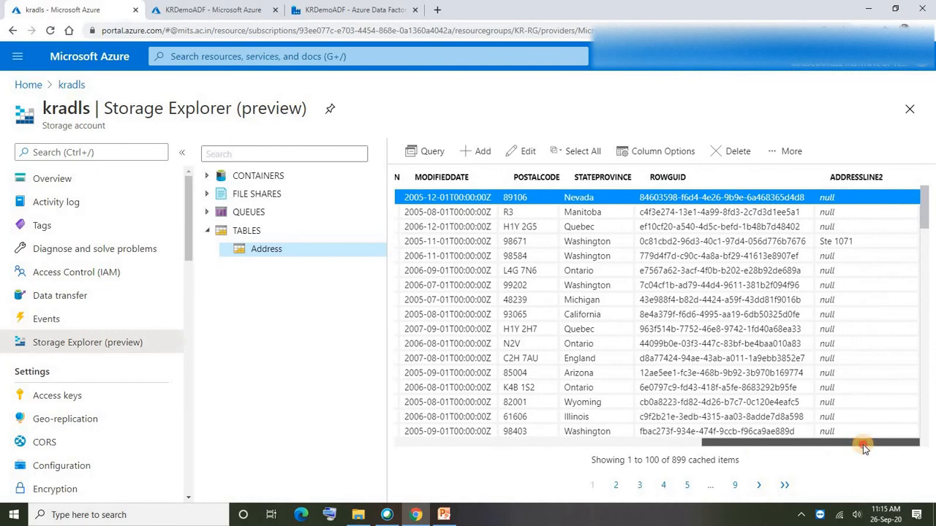
{"action": "left_click_drag", "start_coordinate": [863, 449], "coordinate": [411, 450]}
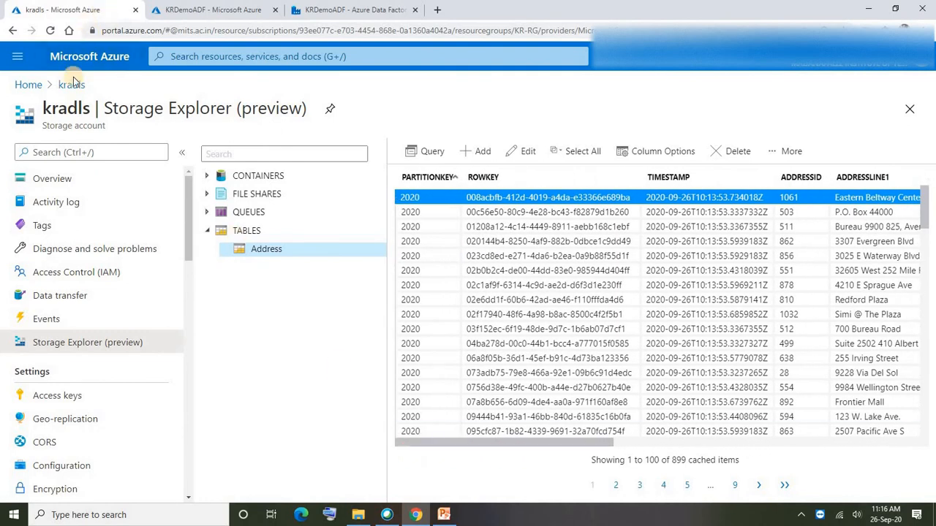
- Open the krdemodb Cosmos DB account and run the query SELECT * FROM c on DemoDB's Address container
{"action": "left_click", "coordinate": [29, 85]}
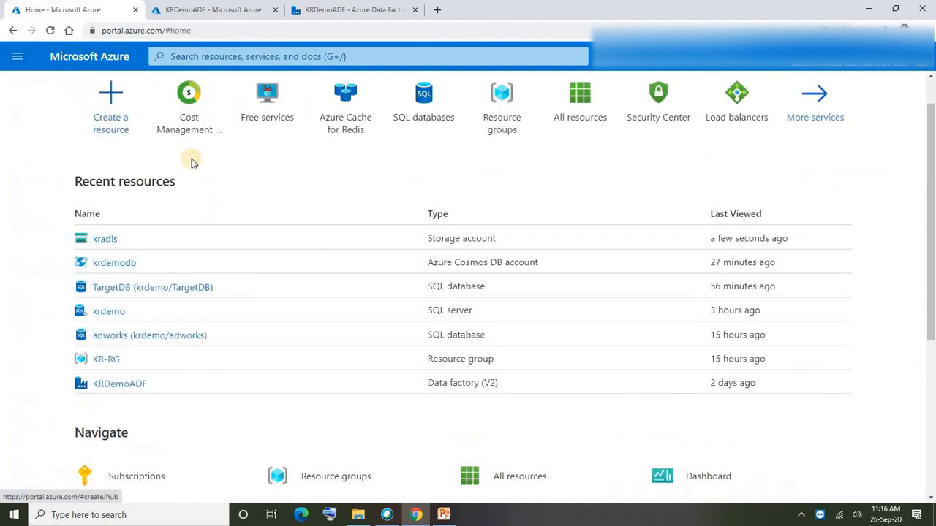
{"action": "left_click", "coordinate": [110, 262]}
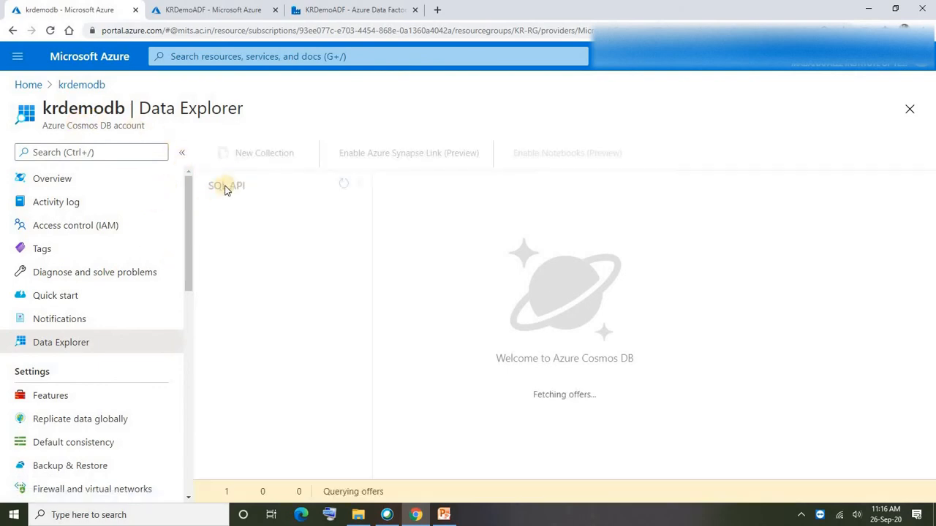
{"action": "left_click", "coordinate": [209, 210]}
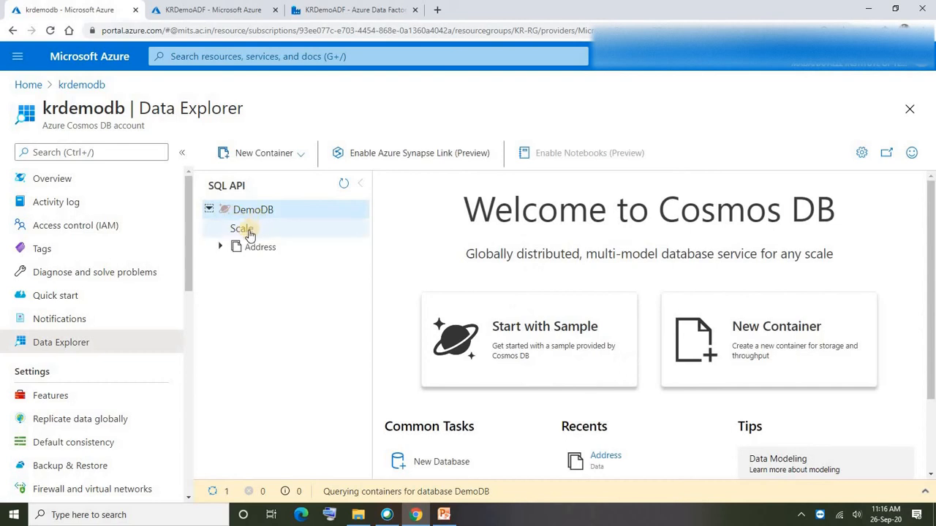
{"action": "left_click", "coordinate": [255, 249]}
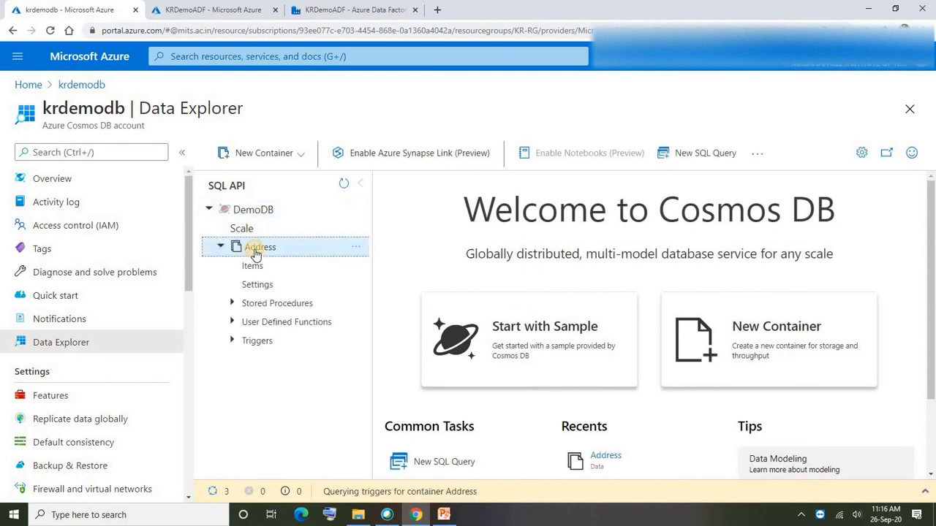
{"action": "left_click", "coordinate": [702, 157]}
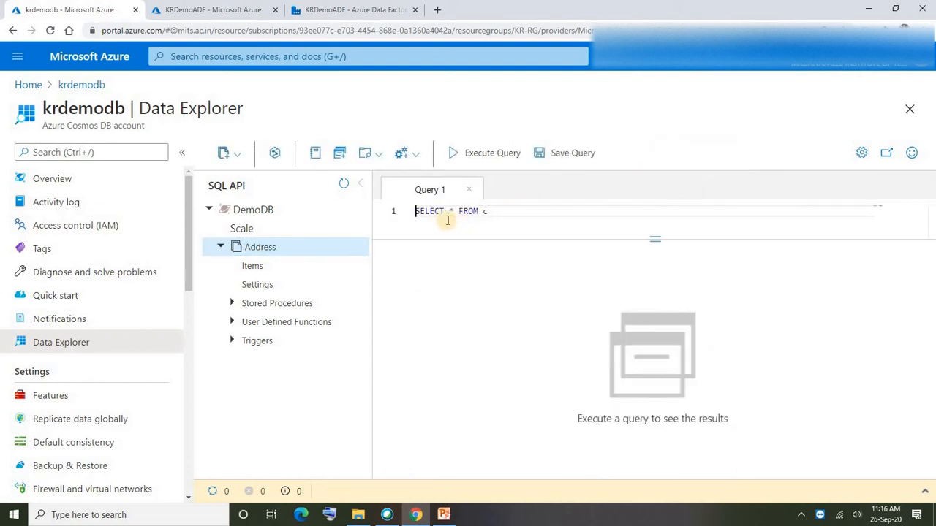
{"action": "left_click", "coordinate": [485, 158]}
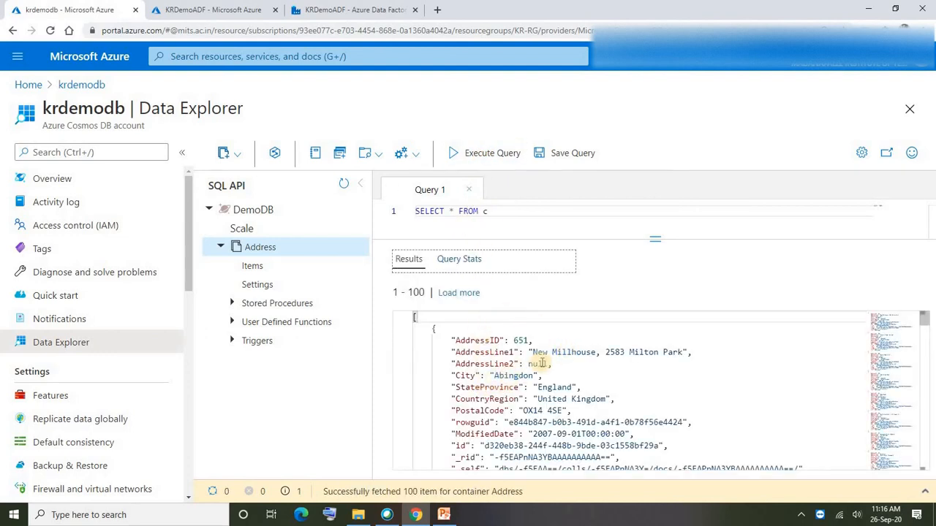
- Examine the first returned Cosmos DB document, from its source address fields to the id and system properties
{"action": "scroll", "coordinate": [512, 377], "scroll_direction": "down", "scroll_amount": 1}
{"action": "scroll", "coordinate": [487, 390], "scroll_direction": "up", "scroll_amount": 1}
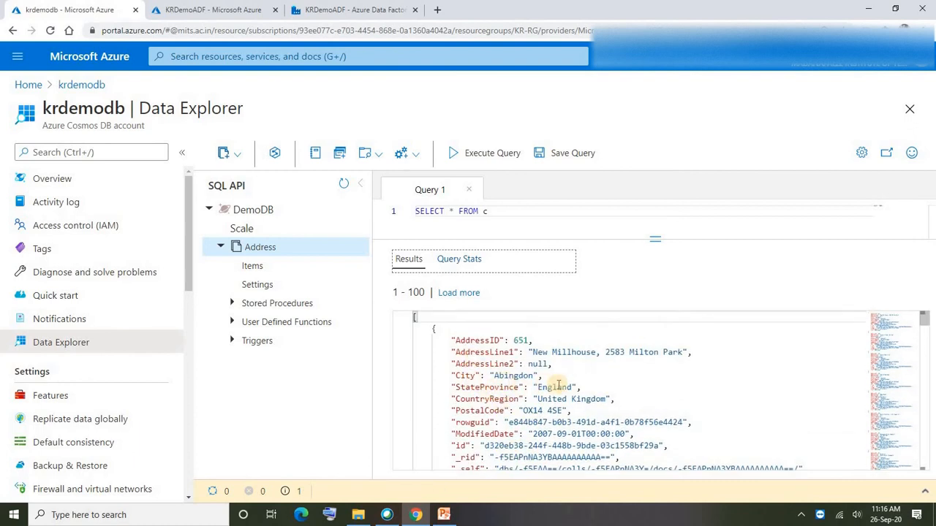
{"action": "left_click_drag", "start_coordinate": [447, 340], "coordinate": [611, 454]}
{"action": "left_click", "coordinate": [590, 340]}
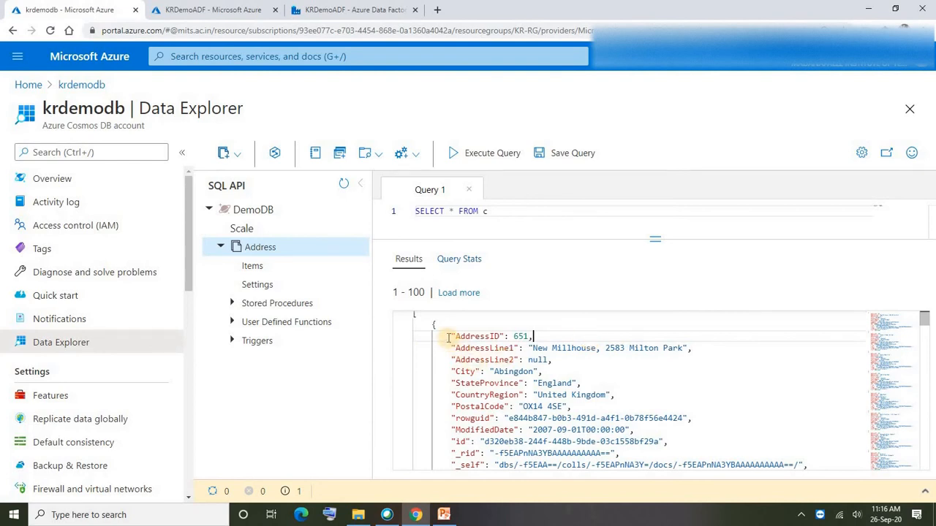
{"action": "left_click_drag", "start_coordinate": [449, 341], "coordinate": [658, 380]}
{"action": "scroll", "coordinate": [512, 398], "scroll_direction": "up", "scroll_amount": 3}
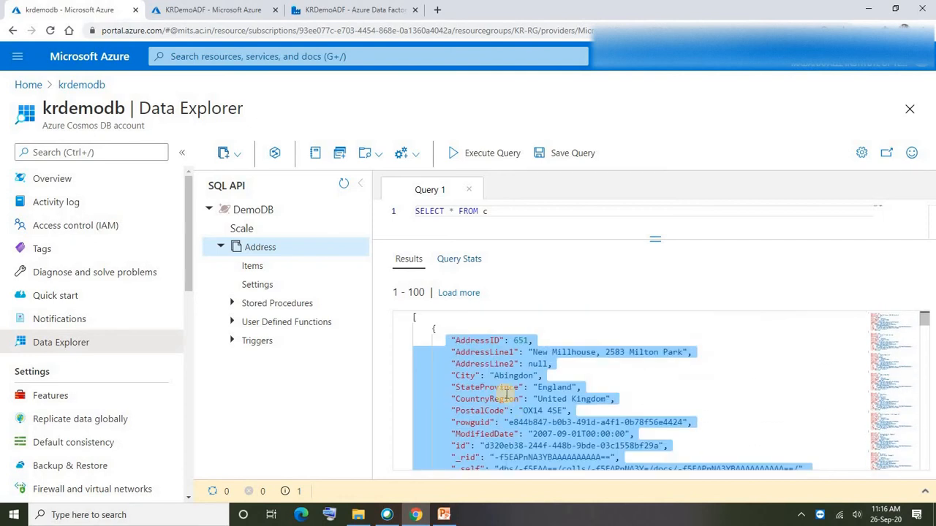
{"action": "left_click", "coordinate": [486, 342]}
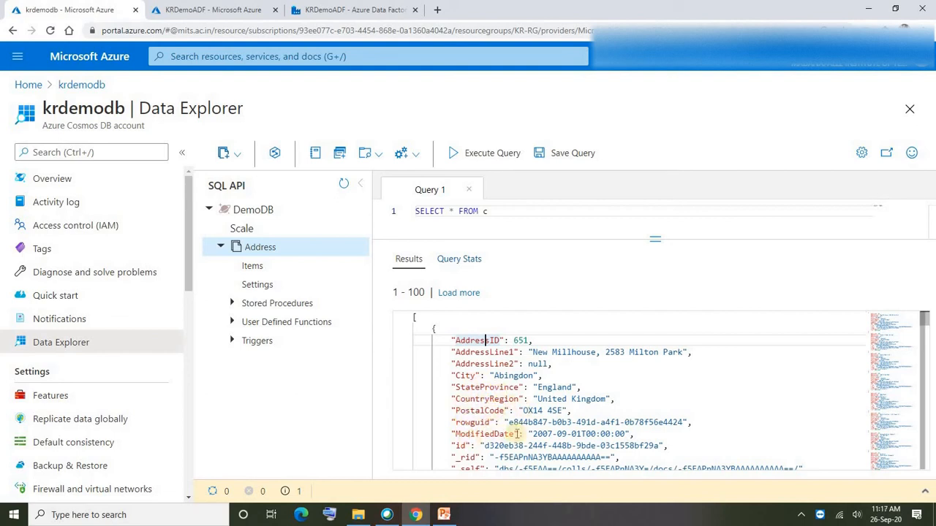
{"action": "scroll", "coordinate": [505, 439], "scroll_direction": "down", "scroll_amount": 1}
{"action": "left_click_drag", "start_coordinate": [445, 411], "coordinate": [534, 453]}
{"action": "left_click_drag", "start_coordinate": [563, 322], "coordinate": [561, 316]}
{"action": "left_click", "coordinate": [558, 405]}
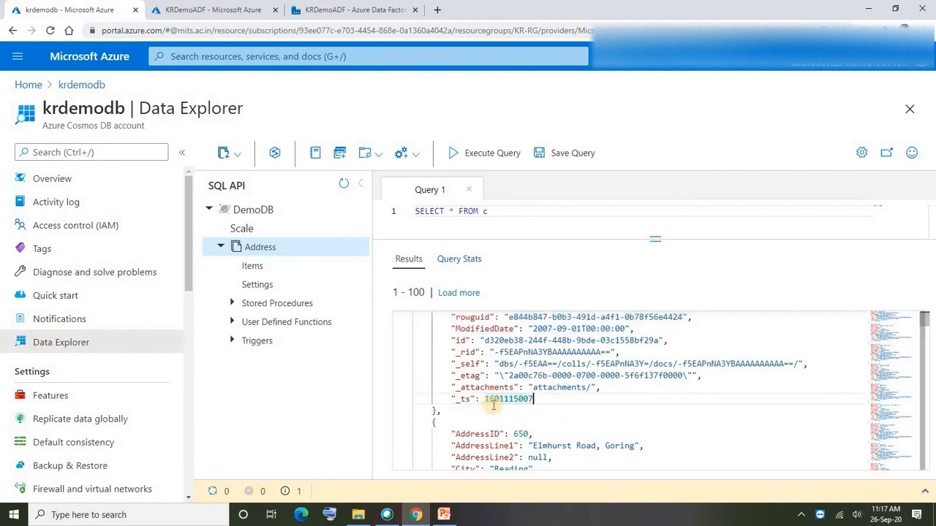
{"action": "scroll", "coordinate": [489, 406], "scroll_direction": "up", "scroll_amount": 3}
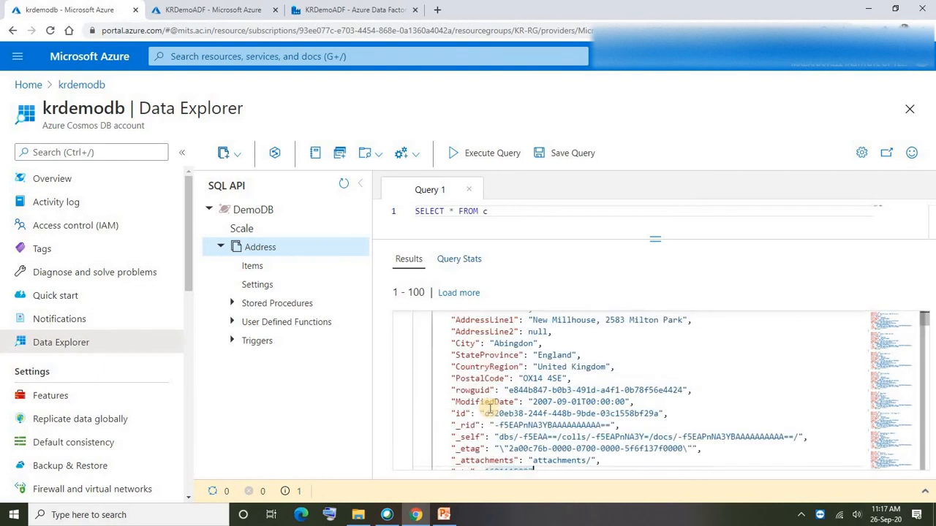
- Open the query editor of the TargetDB SQL database and sign in as sql with the account password
{"action": "left_click", "coordinate": [27, 85]}
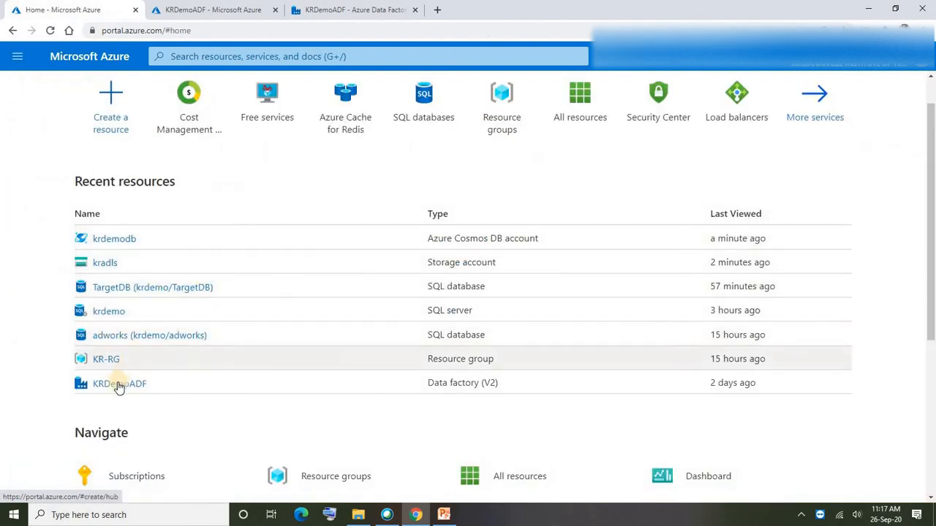
{"action": "left_click", "coordinate": [112, 289]}
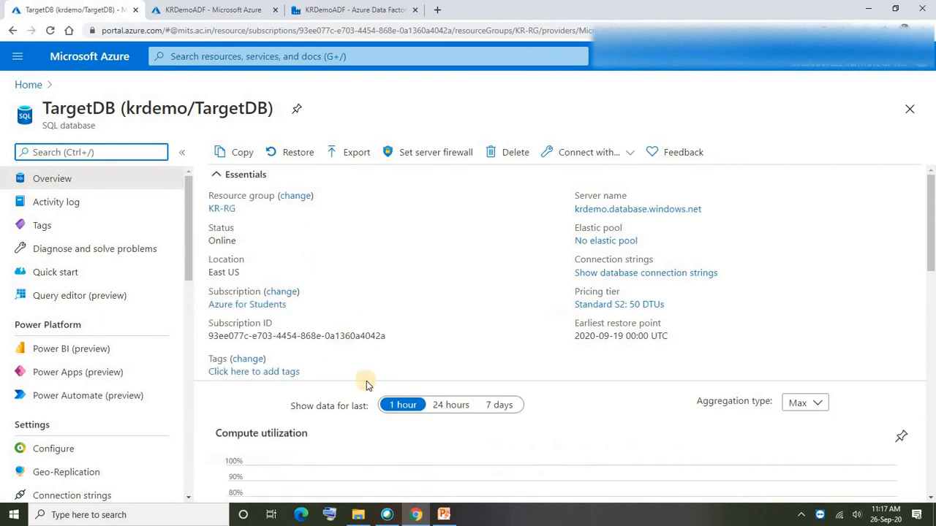
{"action": "left_click", "coordinate": [80, 300]}
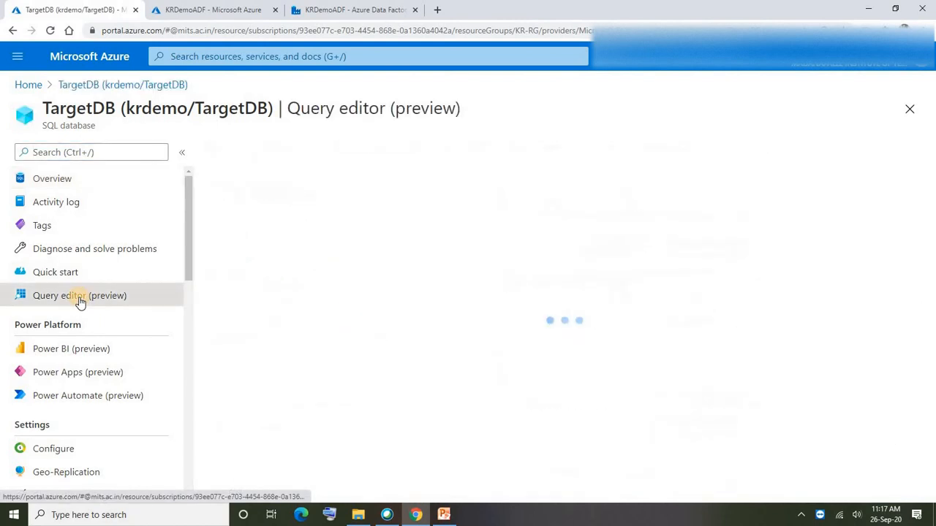
{"action": "left_click", "coordinate": [373, 434]}
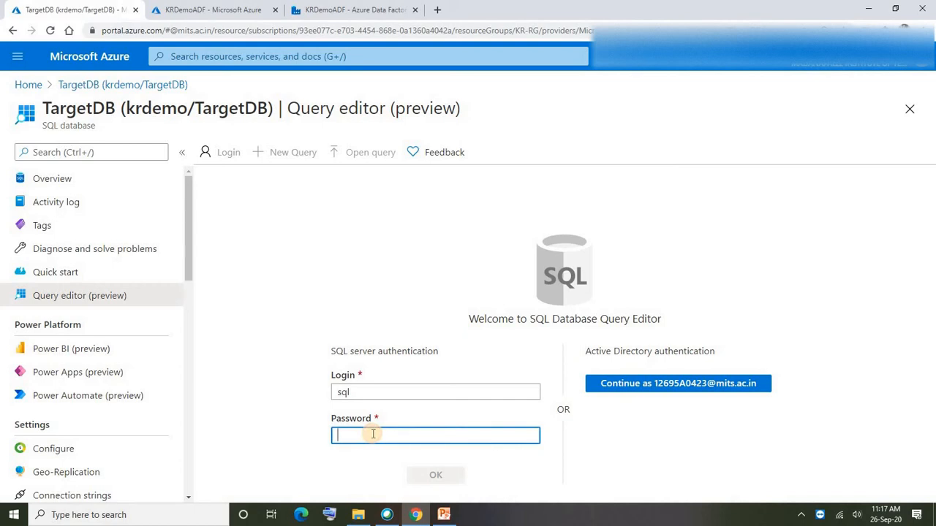
{"action": "type", "text": "*"}
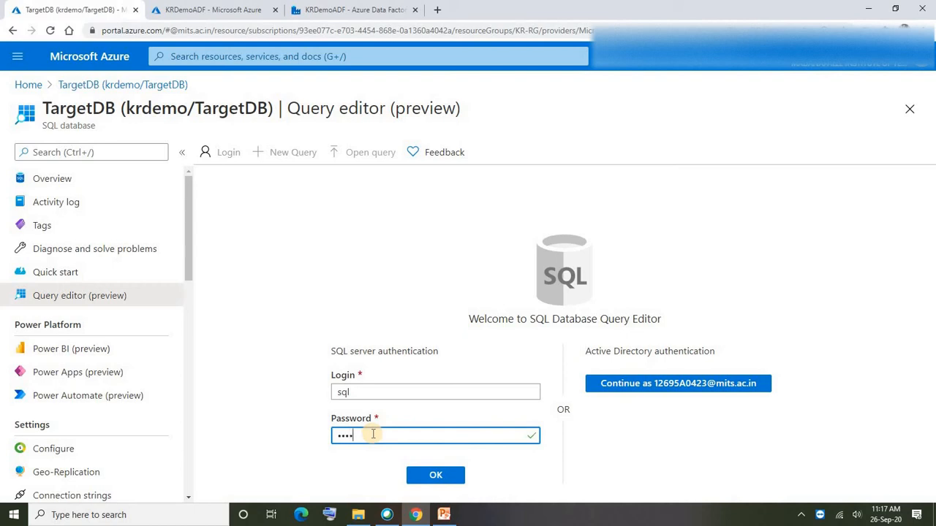
{"action": "key", "text": "Return"}
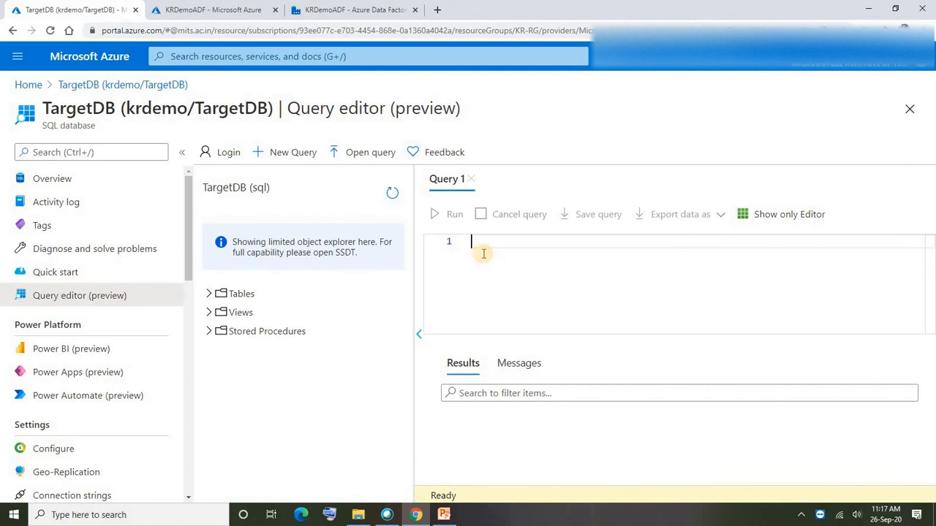
- Run select * from [dbo].[Address] on TargetDB and look over the returned rows
{"action": "key", "text": "Return"}
{"action": "key", "text": "Return"}
{"action": "type", "text": "sel"}
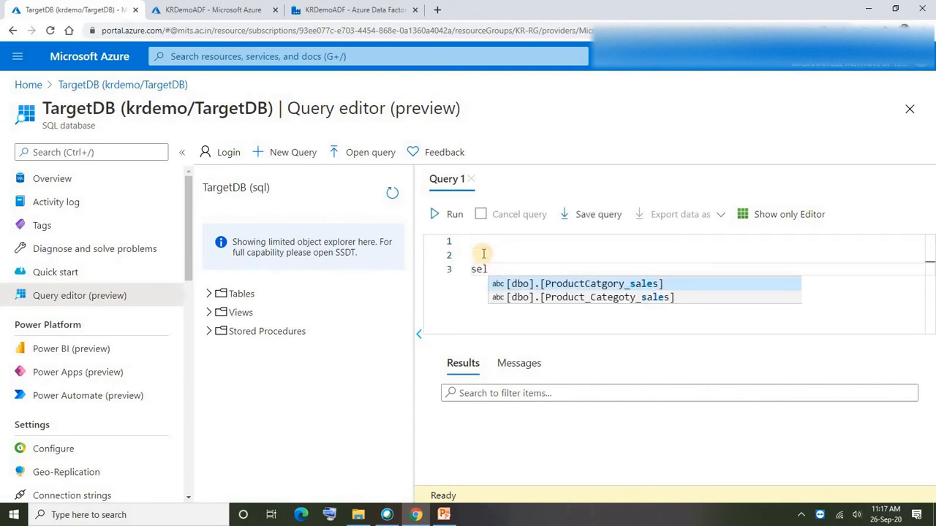
{"action": "type", "text": "e"}
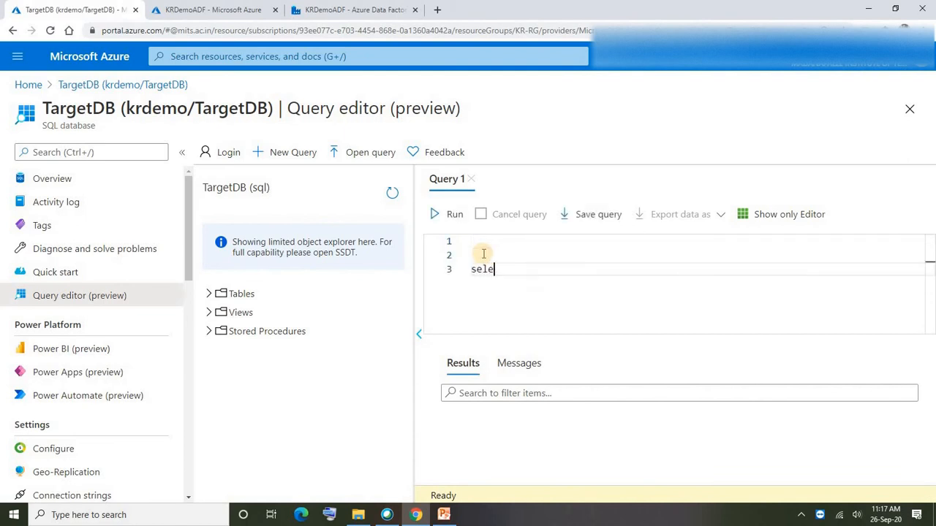
{"action": "type", "text": "ct * from address"}
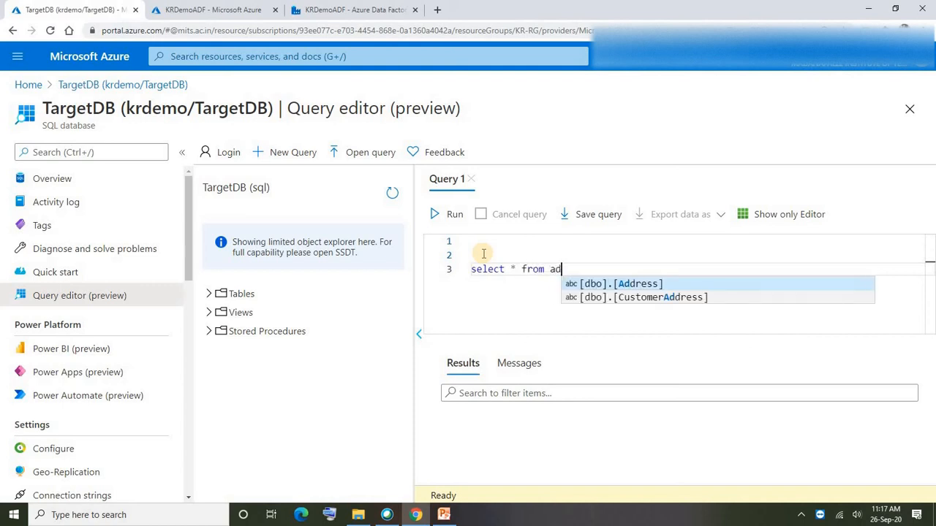
{"action": "left_click", "coordinate": [650, 284]}
{"action": "left_click", "coordinate": [455, 214]}
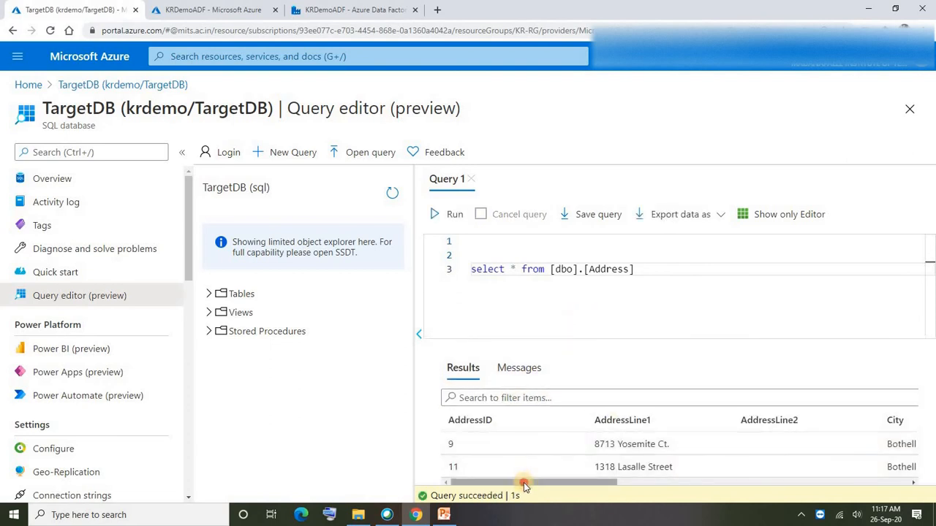
{"action": "left_click_drag", "start_coordinate": [524, 482], "coordinate": [424, 448]}
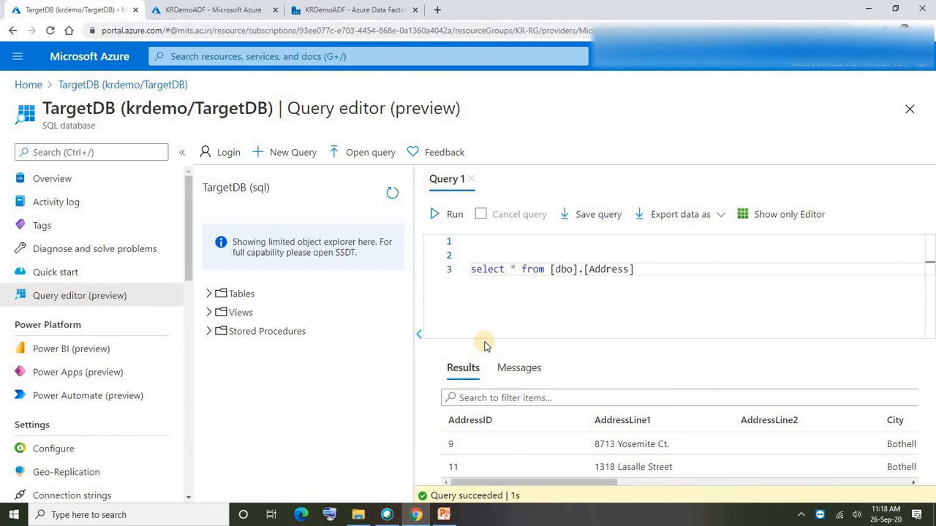
- Switch back to Data Factory and change the SQL to Table Storage source query to select *,year(modifieddate) as year from saleslt.address
{"action": "left_click", "coordinate": [208, 11]}
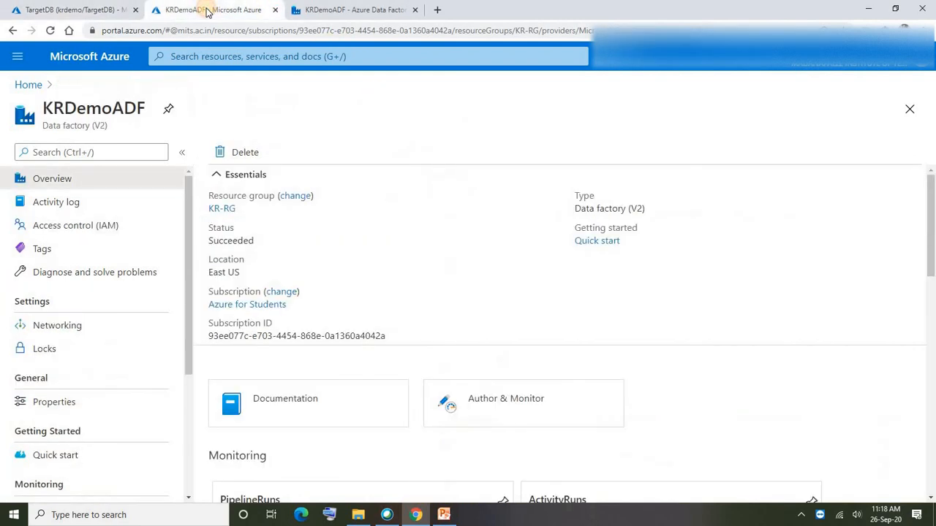
{"action": "left_click", "coordinate": [317, 9]}
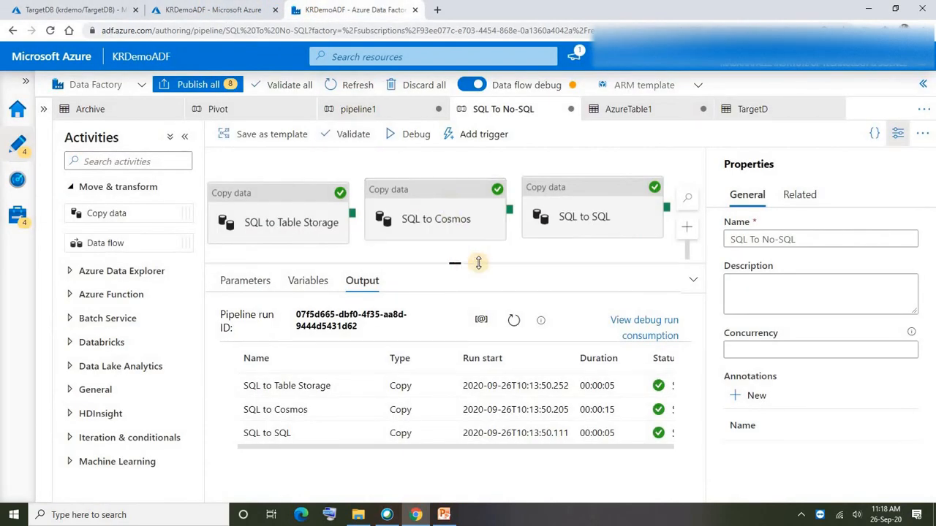
{"action": "left_click", "coordinate": [284, 193]}
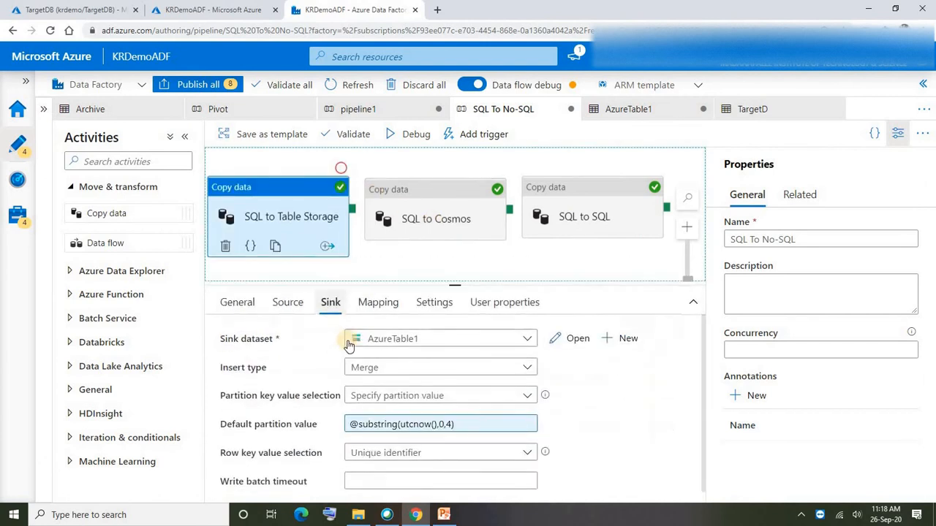
{"action": "left_click", "coordinate": [290, 303]}
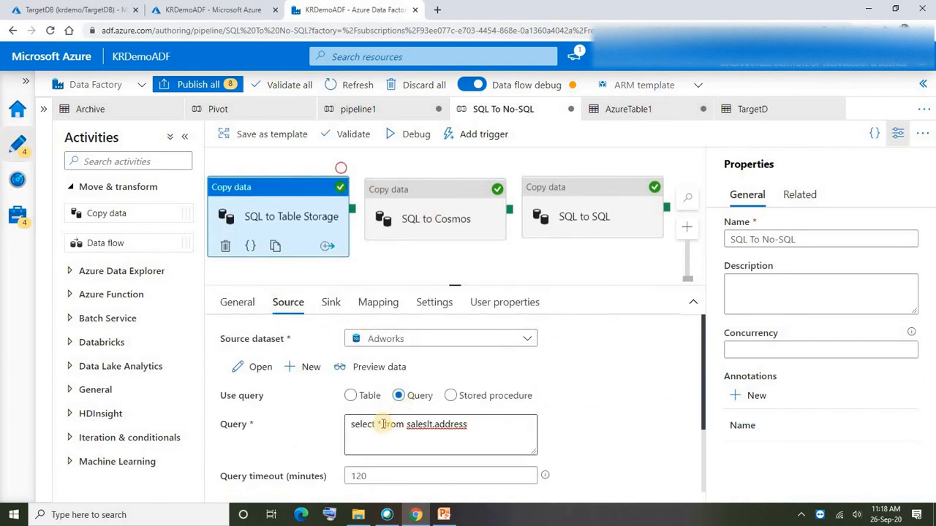
{"action": "left_click", "coordinate": [381, 424]}
{"action": "type", "text": ",year"}
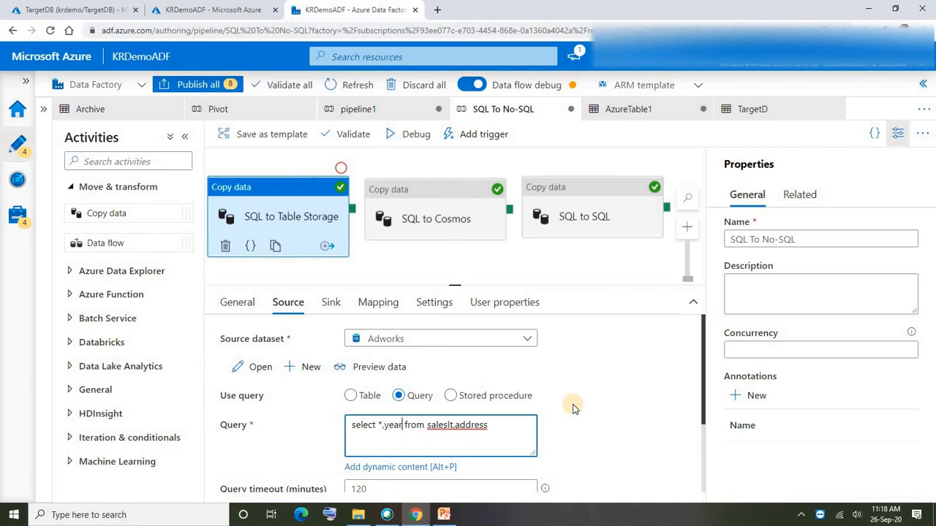
{"action": "type", "text": "(mo"}
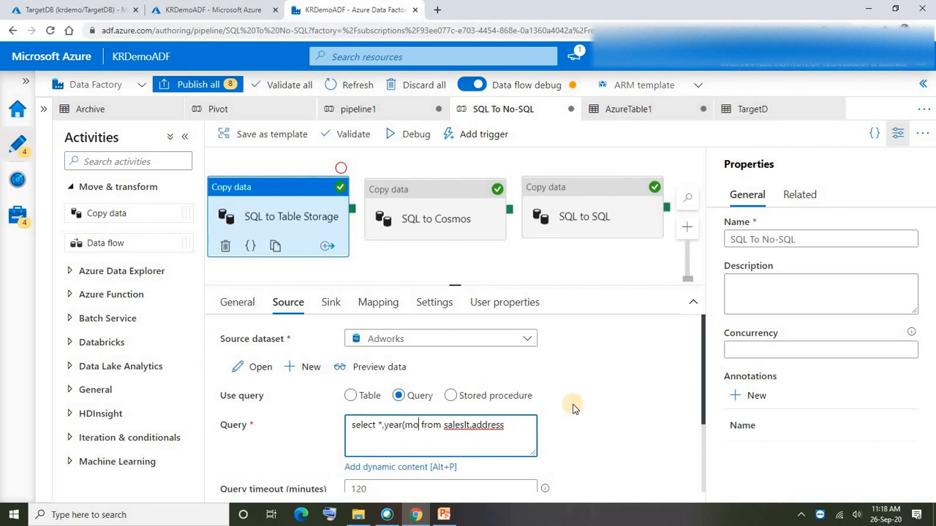
{"action": "type", "text": "difieddate) as year"}
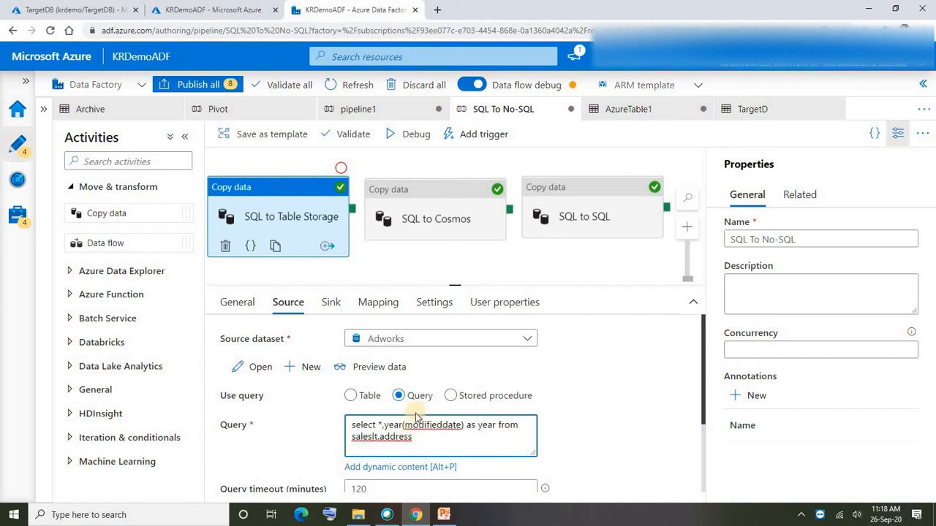
- Copy the SQL to Table Storage source query select *,year(modifieddate) as year from saleslt.address into the SQL to Cosmos source
{"action": "left_click_drag", "start_coordinate": [412, 436], "coordinate": [319, 430]}
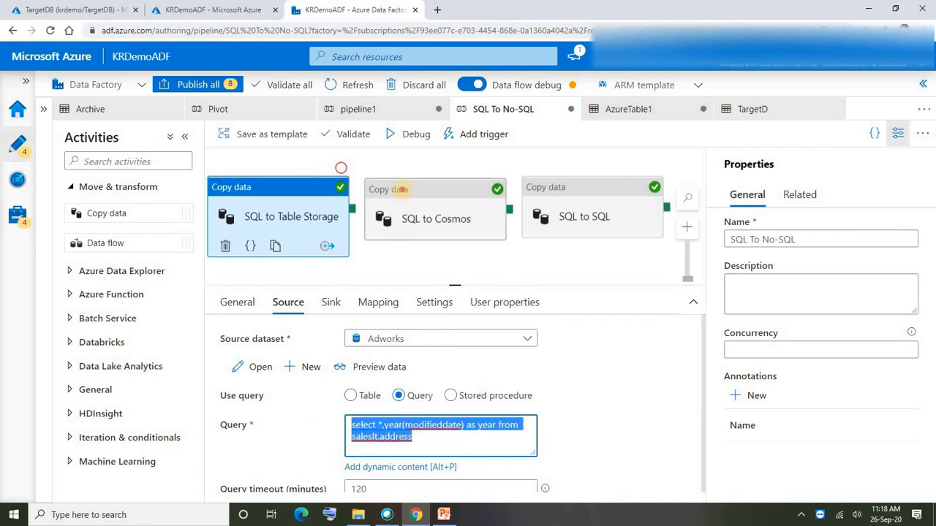
{"action": "left_click", "coordinate": [431, 212]}
{"action": "left_click", "coordinate": [331, 302]}
{"action": "left_click", "coordinate": [287, 302]}
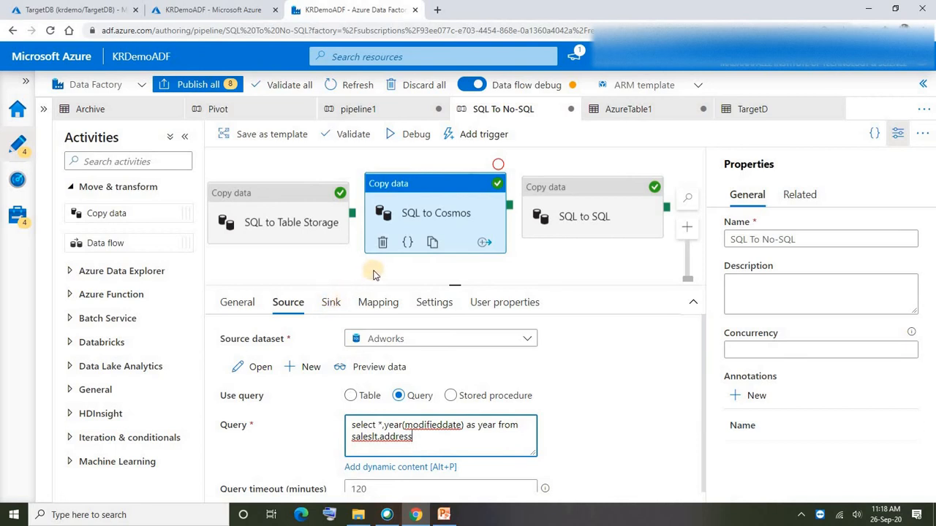
- Replace the SQL to SQL source query with select *,year(modifieddate) as year from saleslt.address
{"action": "left_click", "coordinate": [564, 193]}
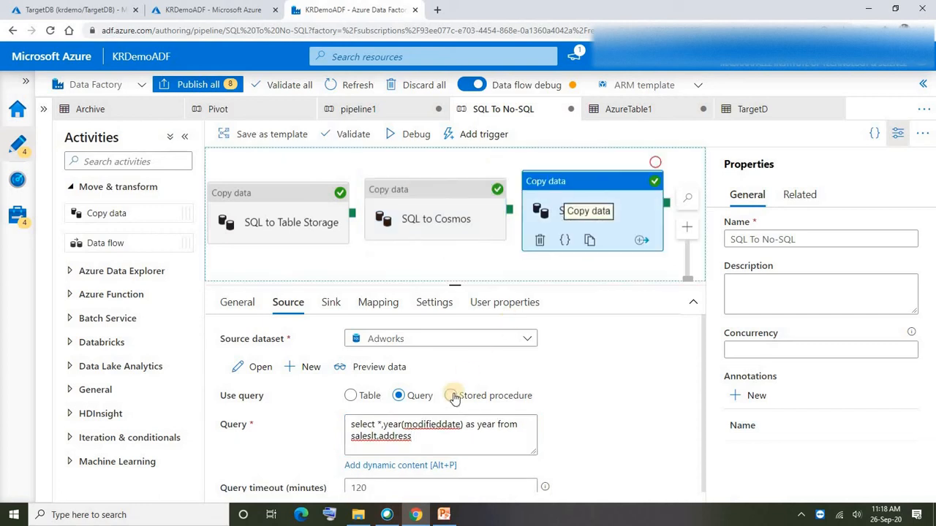
{"action": "left_click", "coordinate": [288, 302]}
{"action": "key", "text": "ctrl+a"}
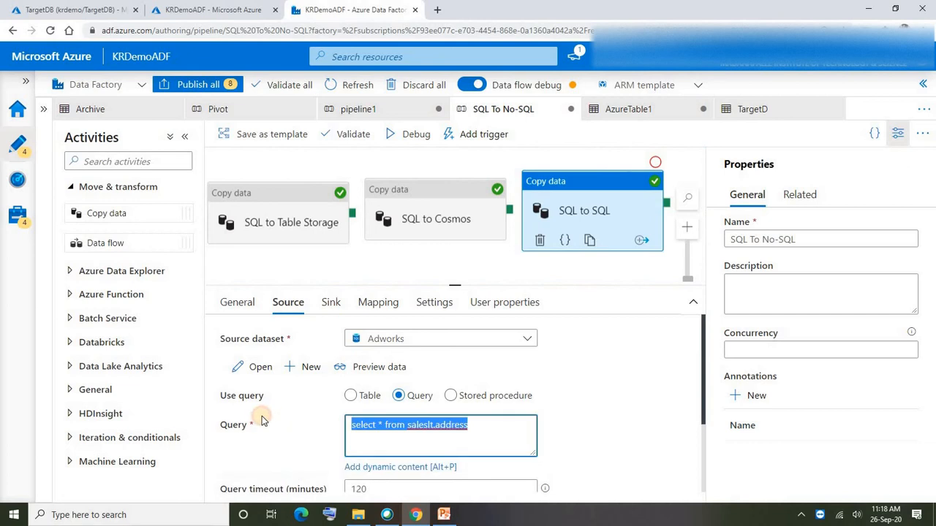
{"action": "key", "text": "ctrl+v"}
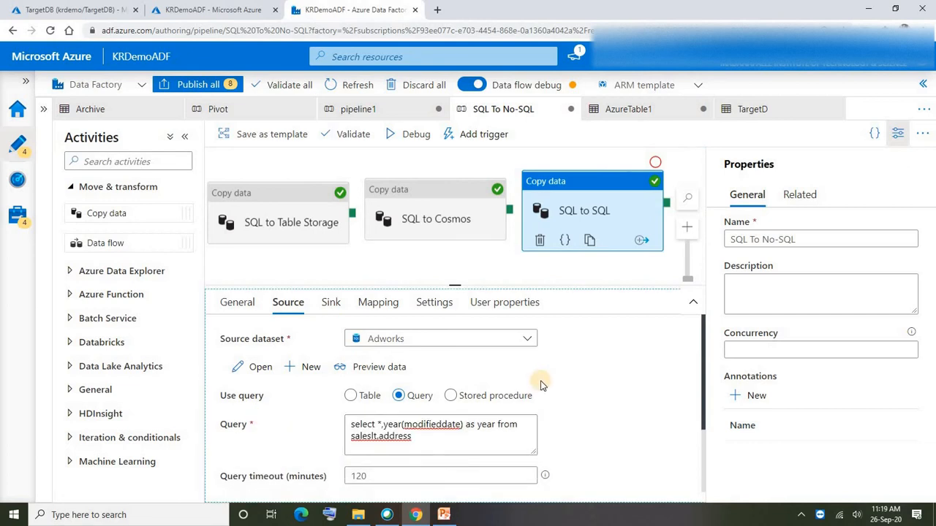
- Check the year(modifieddate) expression in the SQL to Table Storage source query and debug the pipeline
{"action": "left_click", "coordinate": [315, 267]}
{"action": "left_click", "coordinate": [292, 219]}
{"action": "left_click", "coordinate": [385, 426]}
{"action": "left_click_drag", "start_coordinate": [386, 426], "coordinate": [460, 425]}
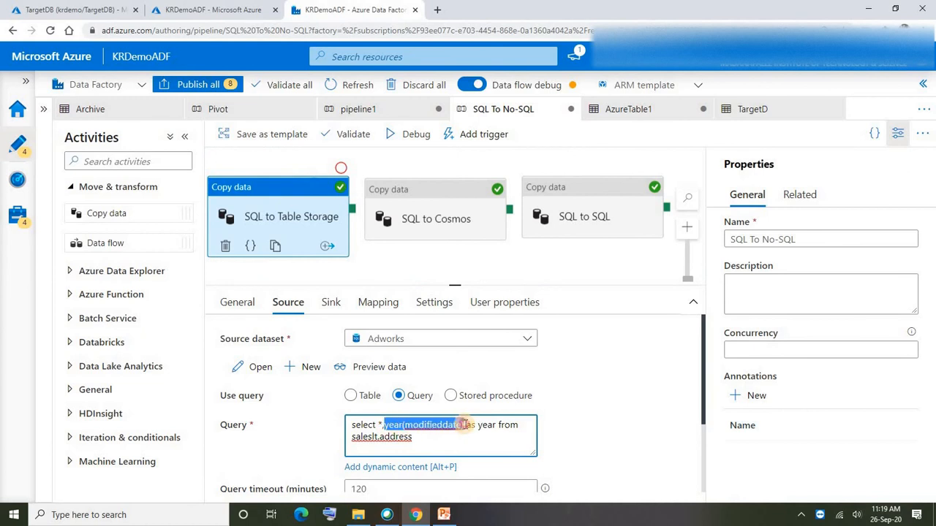
{"action": "left_click", "coordinate": [427, 439]}
{"action": "double_click", "coordinate": [422, 424]}
{"action": "left_click", "coordinate": [429, 439]}
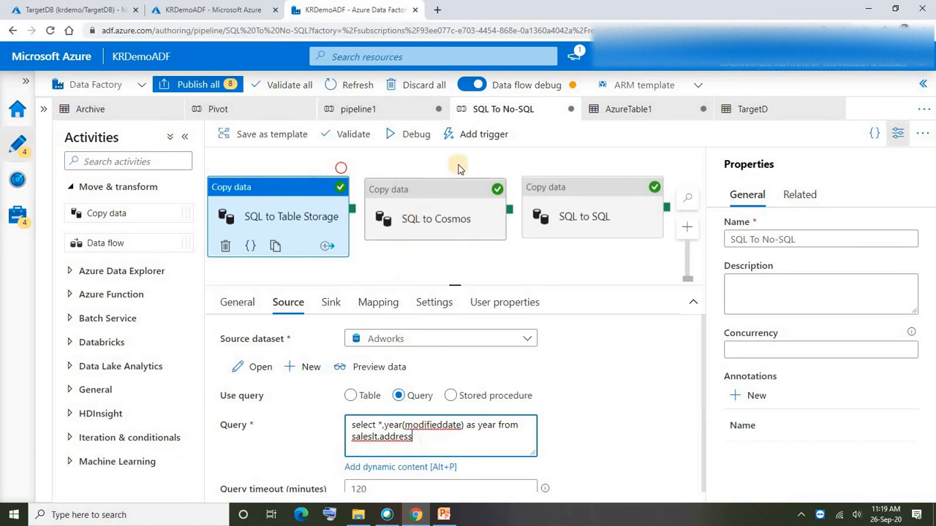
{"action": "left_click", "coordinate": [414, 135]}
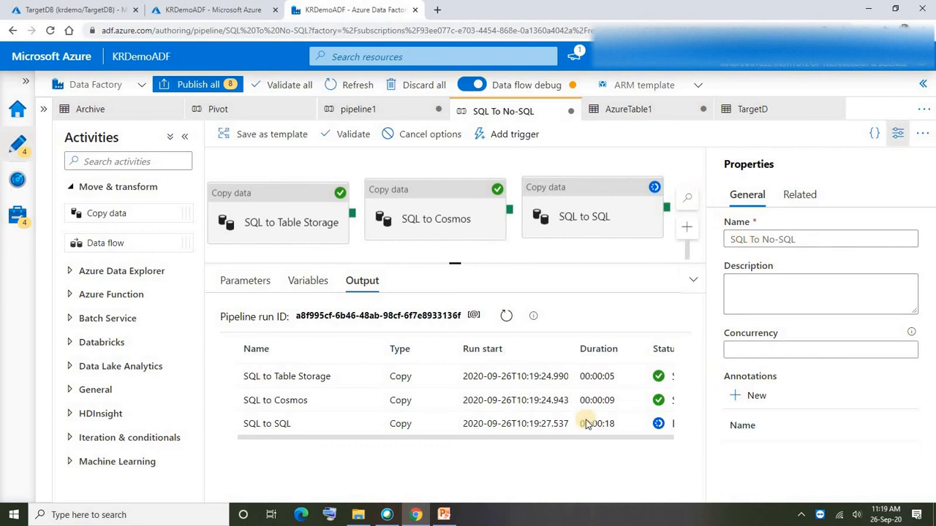
- Open the error details of the SQL to SQL run, read the message through, and close it
{"action": "left_click_drag", "start_coordinate": [339, 439], "coordinate": [303, 433]}
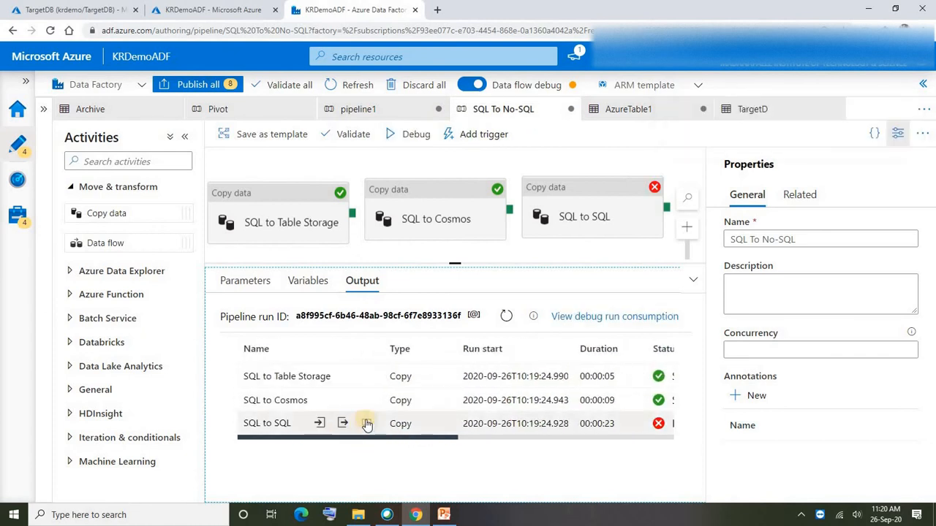
{"action": "left_click", "coordinate": [366, 424]}
{"action": "scroll", "coordinate": [366, 366], "scroll_direction": "down", "scroll_amount": 3}
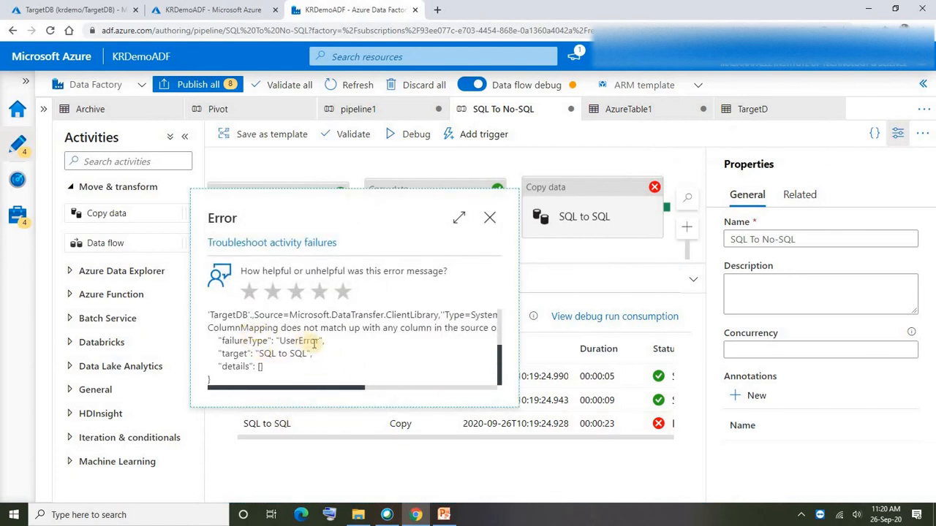
{"action": "scroll", "coordinate": [336, 364], "scroll_direction": "up", "scroll_amount": 2}
{"action": "scroll", "coordinate": [373, 366], "scroll_direction": "down", "scroll_amount": 3}
{"action": "left_click", "coordinate": [489, 218]}
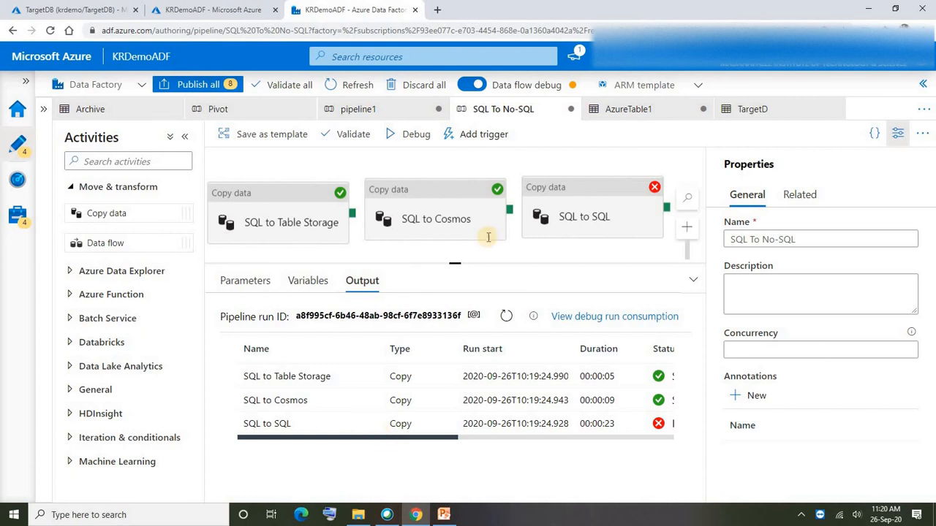
{"action": "left_click", "coordinate": [282, 424]}
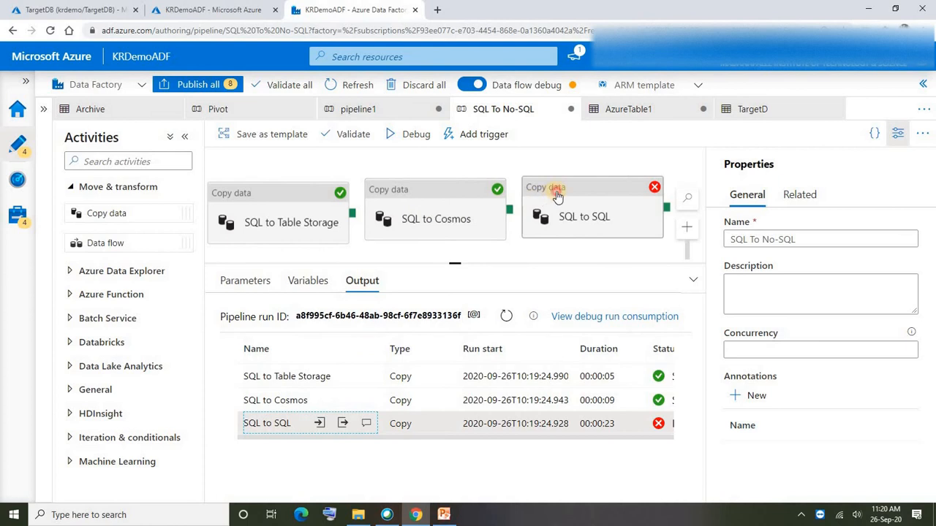
- Import the schemas into the SQL to SQL column mapping, review the mapped columns, and debug the pipeline again
{"action": "left_click", "coordinate": [534, 186]}
{"action": "left_click", "coordinate": [375, 307]}
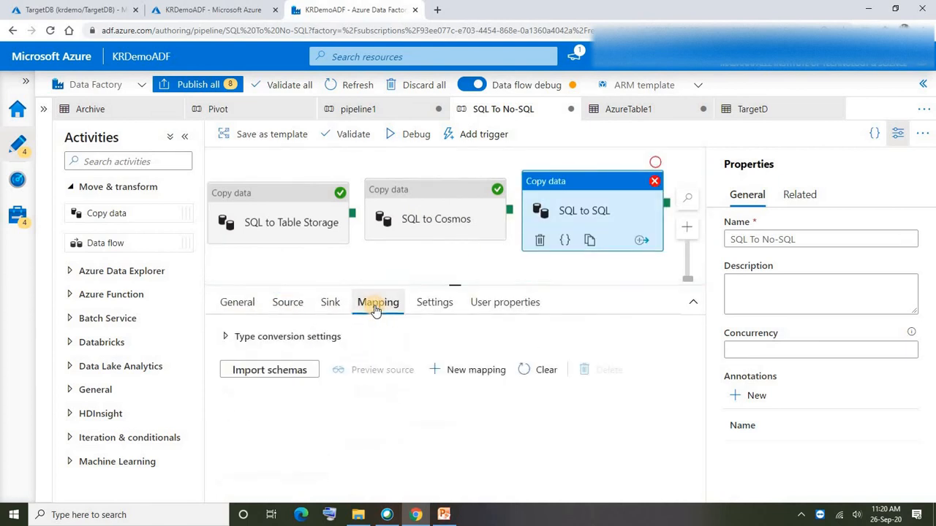
{"action": "left_click", "coordinate": [287, 375]}
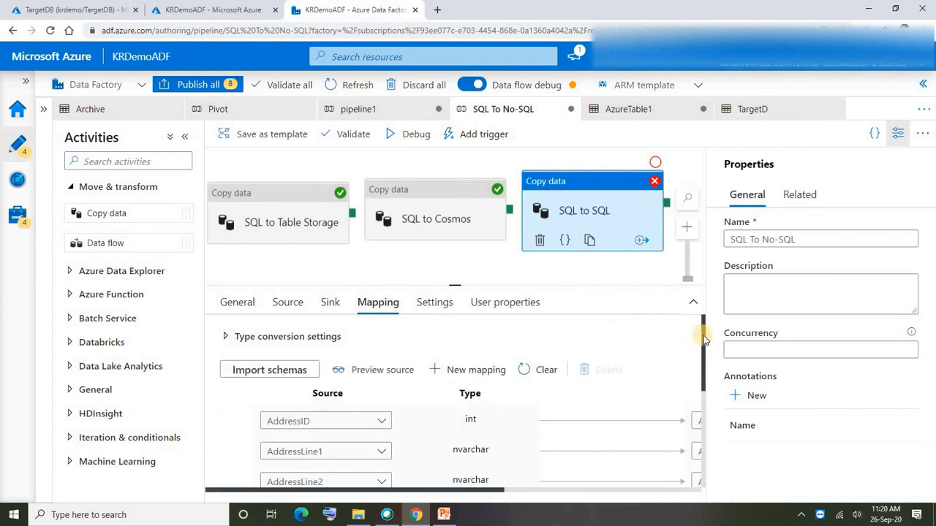
{"action": "left_click_drag", "start_coordinate": [702, 347], "coordinate": [695, 445]}
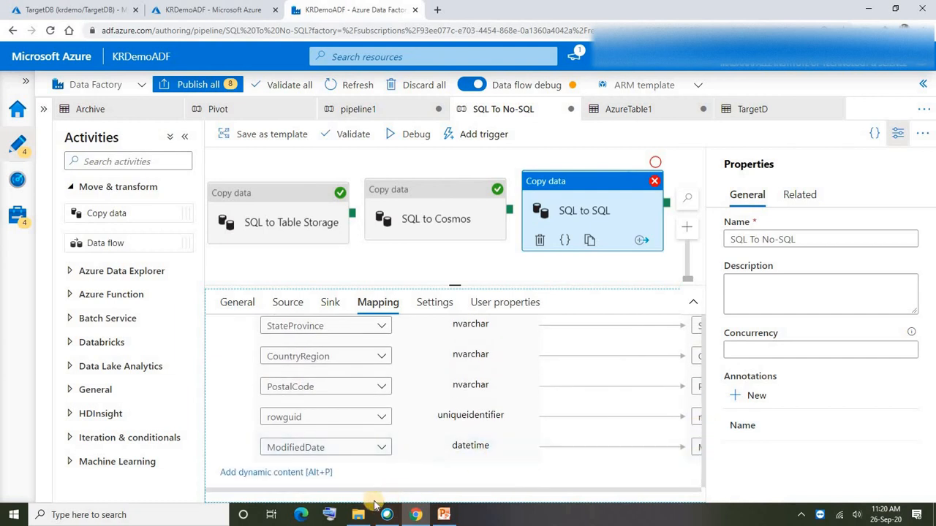
{"action": "scroll", "coordinate": [351, 409], "scroll_direction": "up", "scroll_amount": 5}
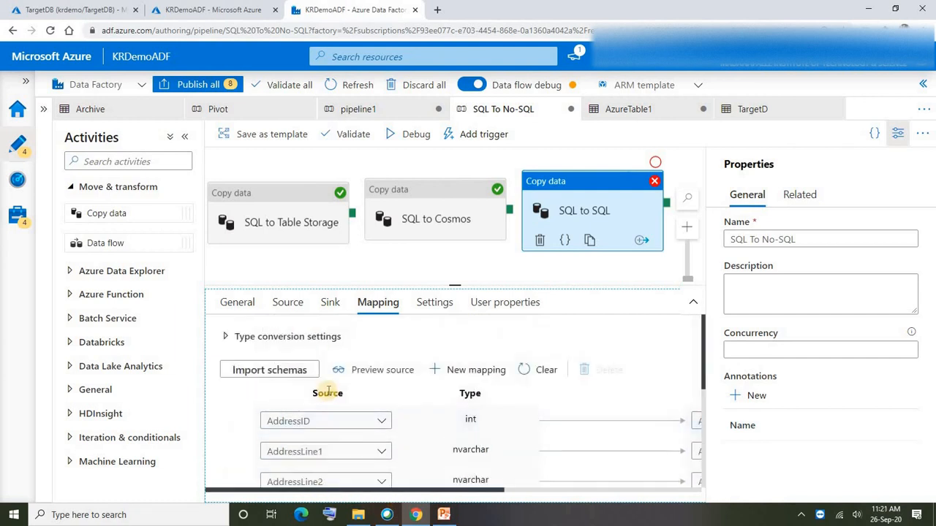
{"action": "scroll", "coordinate": [366, 395], "scroll_direction": "down", "scroll_amount": 5}
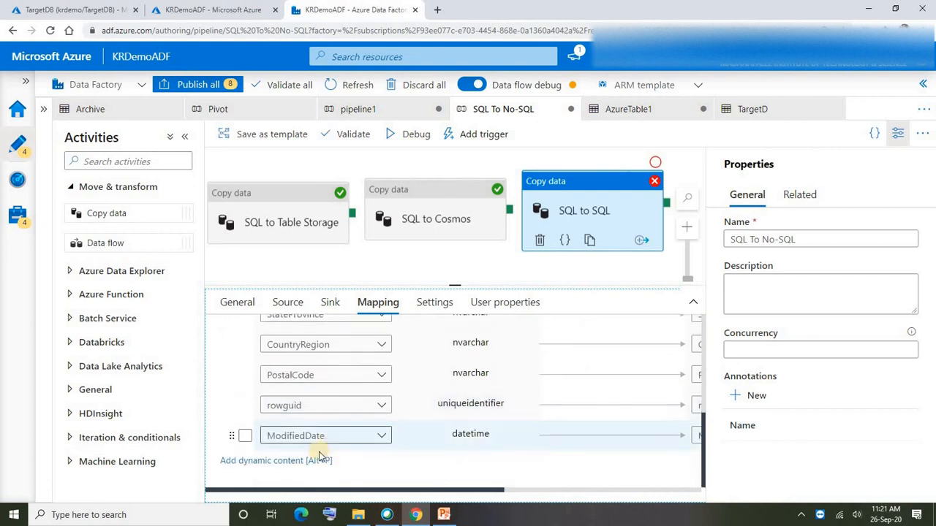
{"action": "scroll", "coordinate": [322, 436], "scroll_direction": "up", "scroll_amount": 5}
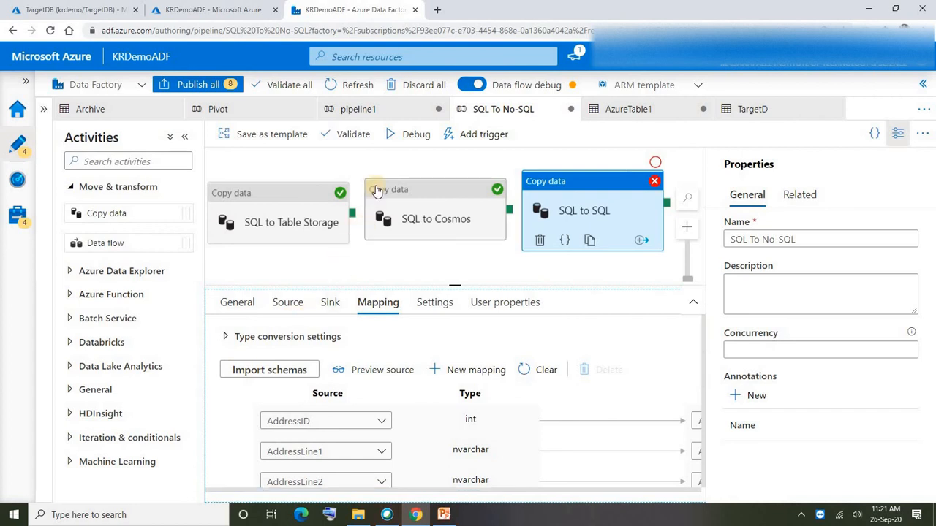
{"action": "left_click", "coordinate": [395, 137]}
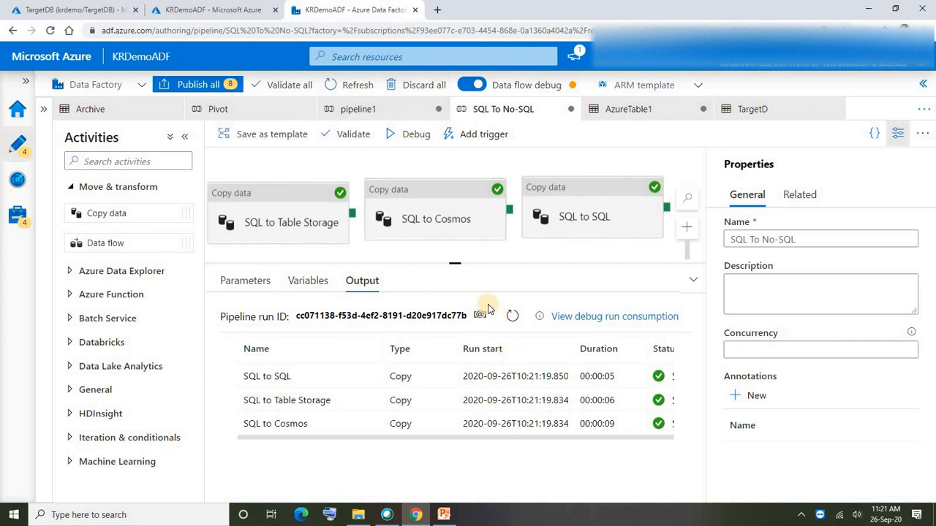
- Switch to the TargetDB query editor, rerun select * from [dbo].[Address], and look over the returned columns
{"action": "left_click", "coordinate": [80, 14]}
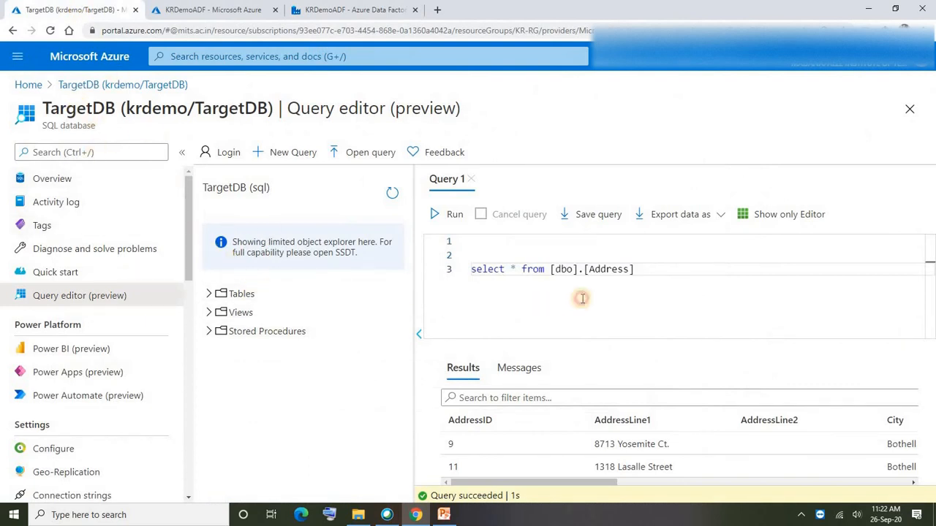
{"action": "left_click_drag", "start_coordinate": [650, 267], "coordinate": [417, 278]}
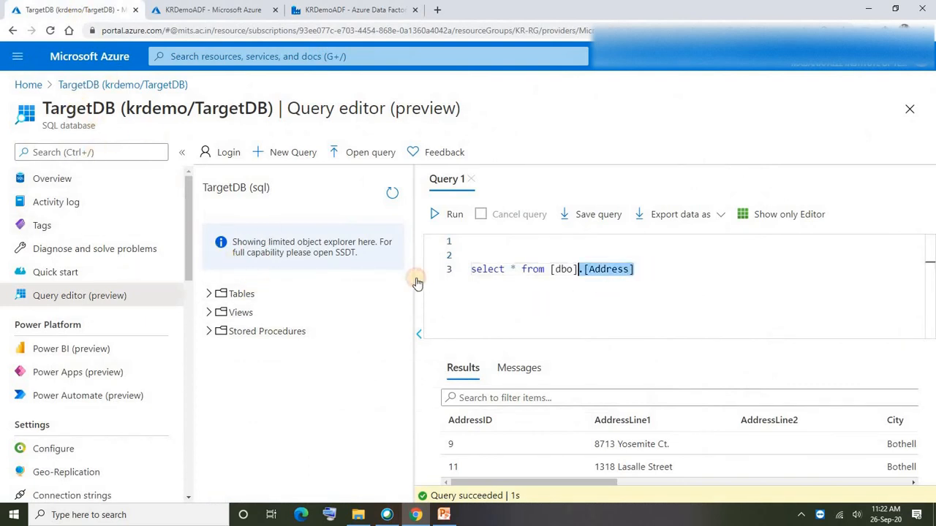
{"action": "left_click", "coordinate": [454, 215]}
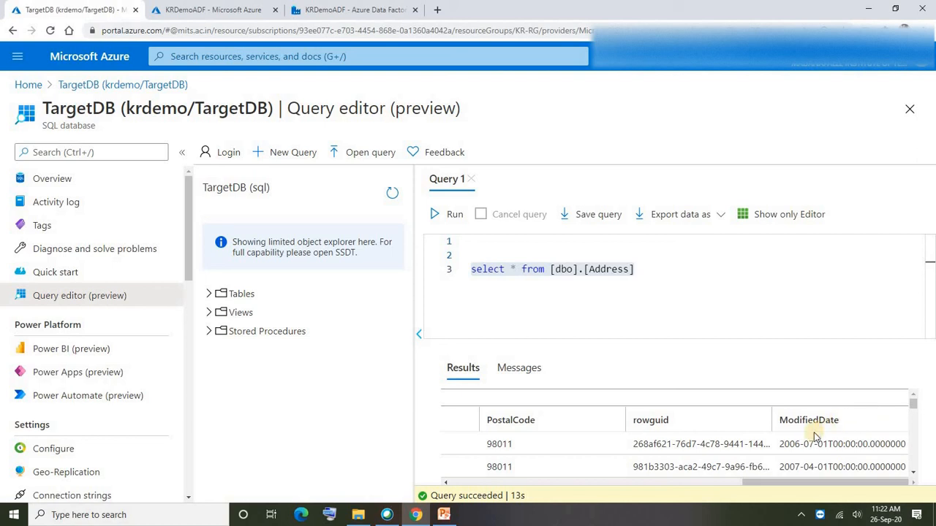
{"action": "left_click_drag", "start_coordinate": [794, 482], "coordinate": [522, 430]}
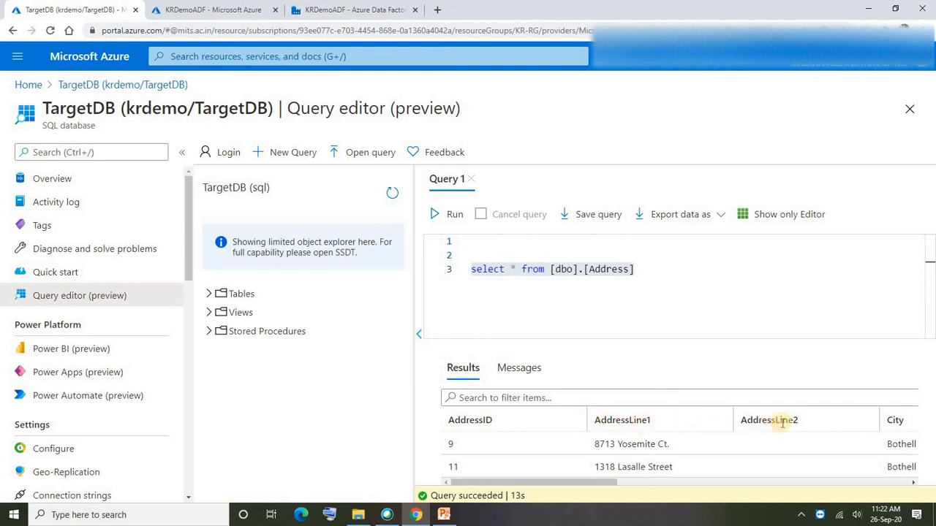
{"action": "left_click", "coordinate": [643, 274]}
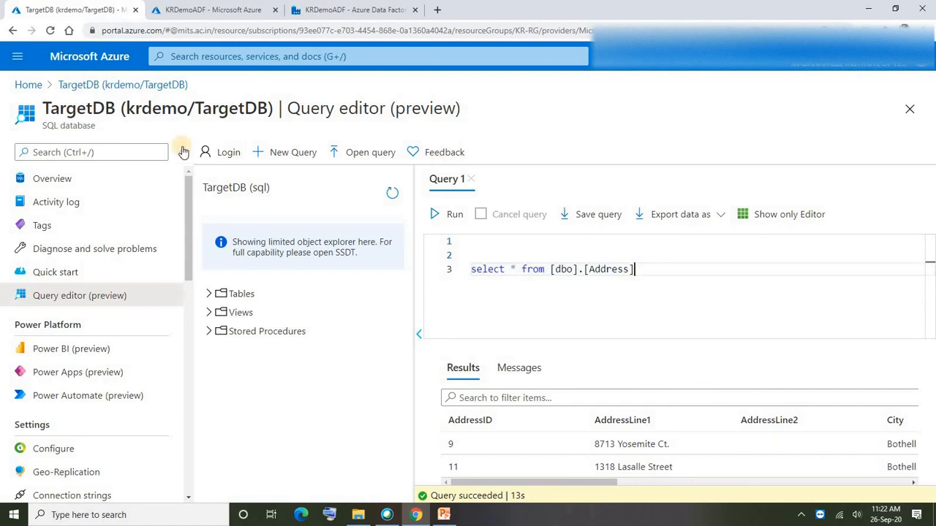
- Return to the Azure home page and open the Address table in the kradls storage account's Storage Explorer
{"action": "left_click", "coordinate": [30, 86]}
{"action": "left_click", "coordinate": [530, 97]}
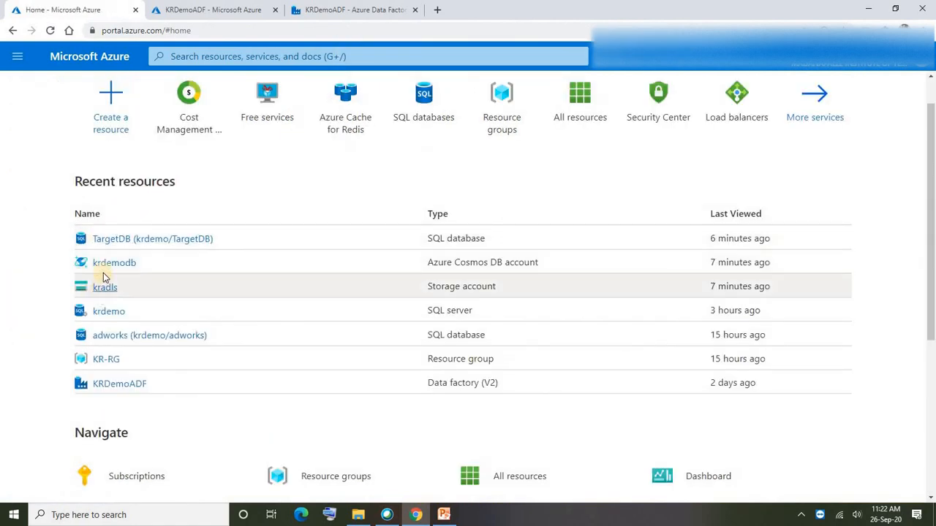
{"action": "left_click", "coordinate": [103, 289]}
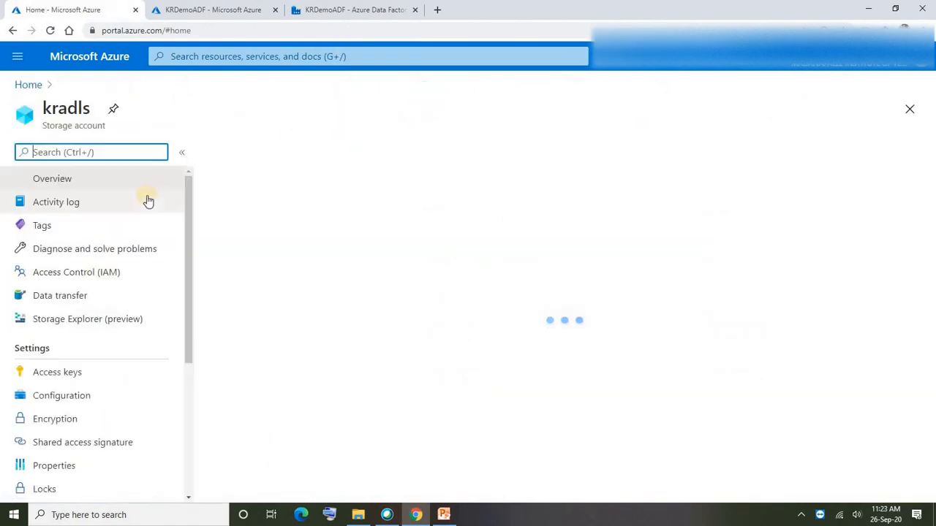
{"action": "scroll", "coordinate": [695, 399], "scroll_direction": "down", "scroll_amount": 2}
{"action": "left_click", "coordinate": [702, 300]}
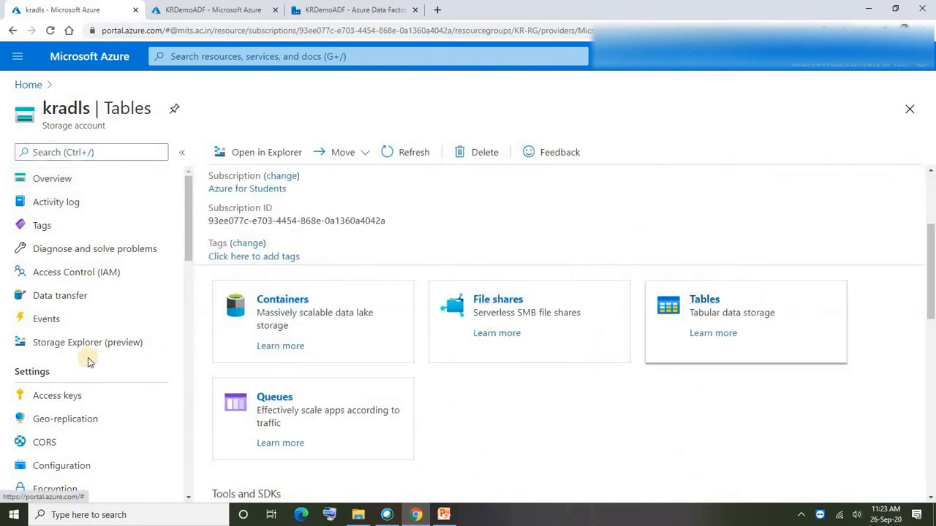
{"action": "left_click", "coordinate": [48, 349]}
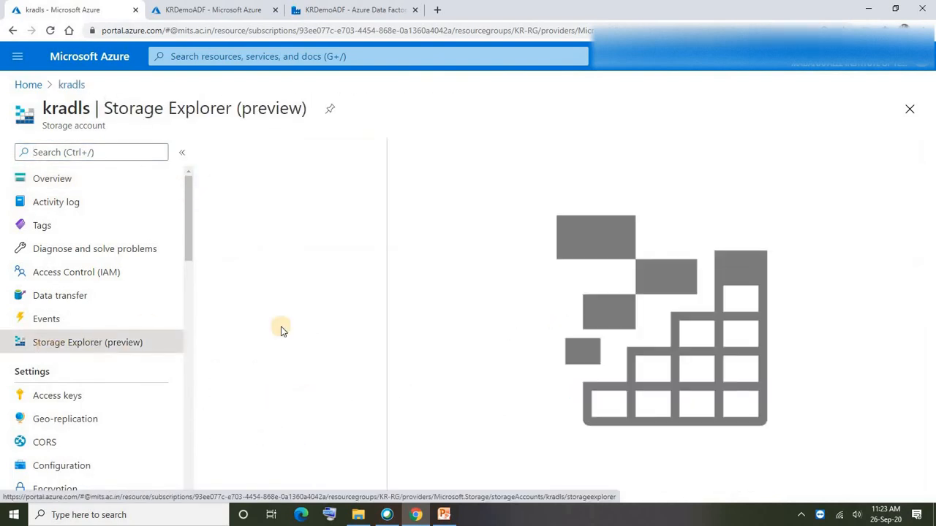
{"action": "left_click", "coordinate": [208, 233]}
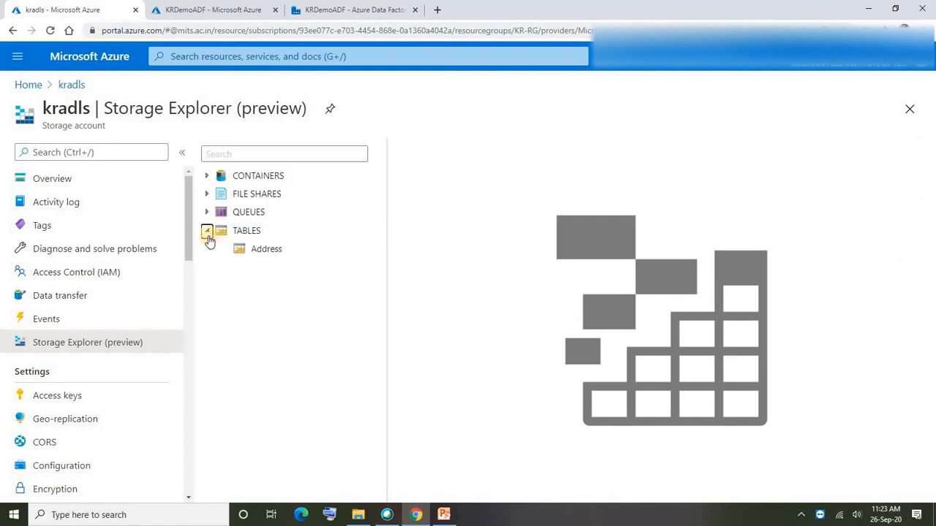
{"action": "left_click", "coordinate": [268, 256]}
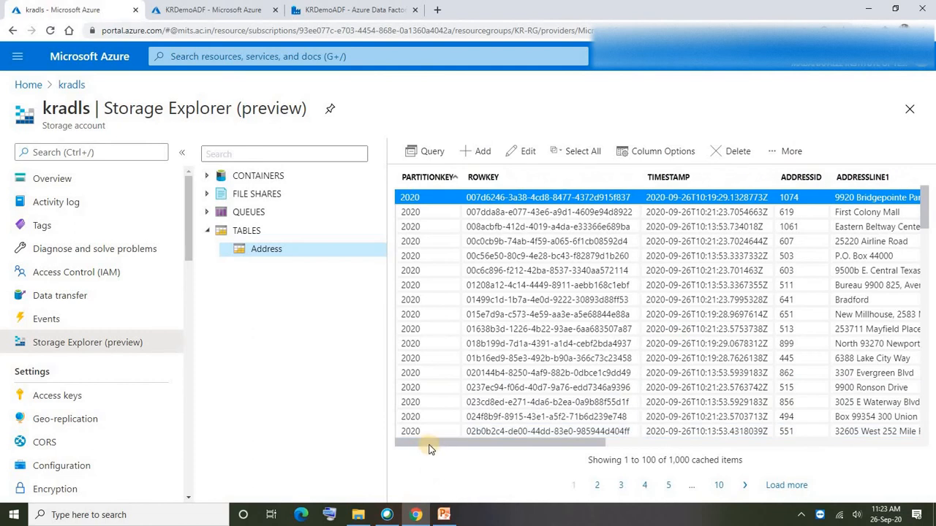
- Examine the Year column of the Address table, comparing its values across the listed rows
{"action": "left_click_drag", "start_coordinate": [432, 444], "coordinate": [847, 444]}
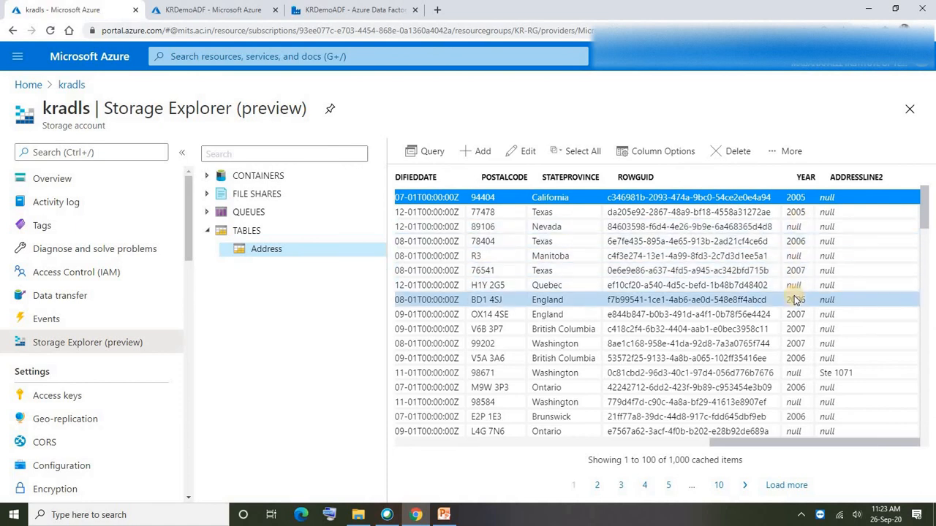
{"action": "left_click", "coordinate": [805, 178]}
{"action": "left_click", "coordinate": [805, 178]}
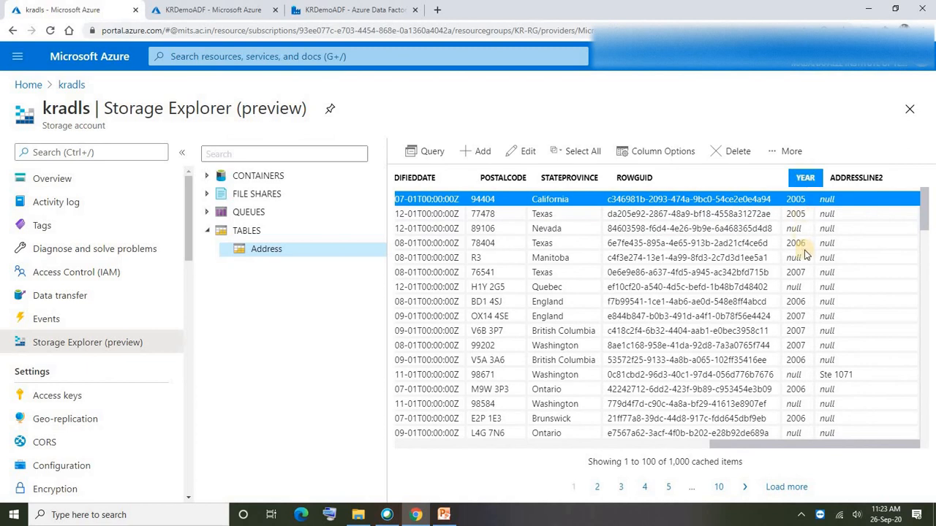
{"action": "left_click", "coordinate": [803, 178]}
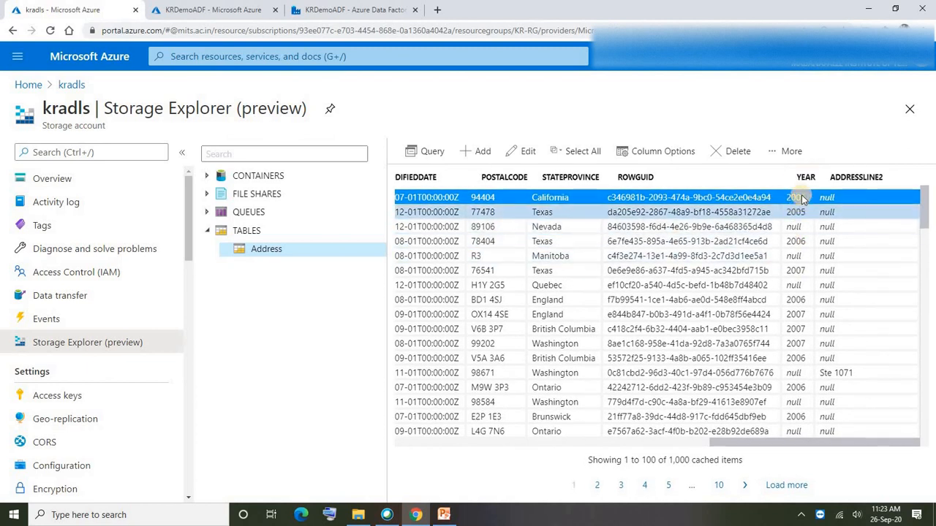
{"action": "scroll", "coordinate": [793, 249], "scroll_direction": "down", "scroll_amount": 2}
- Return to the Azure home page, open the krdemodb Cosmos DB account's Data Explorer, and expand the Address container in DemoDB
{"action": "left_click", "coordinate": [33, 86]}
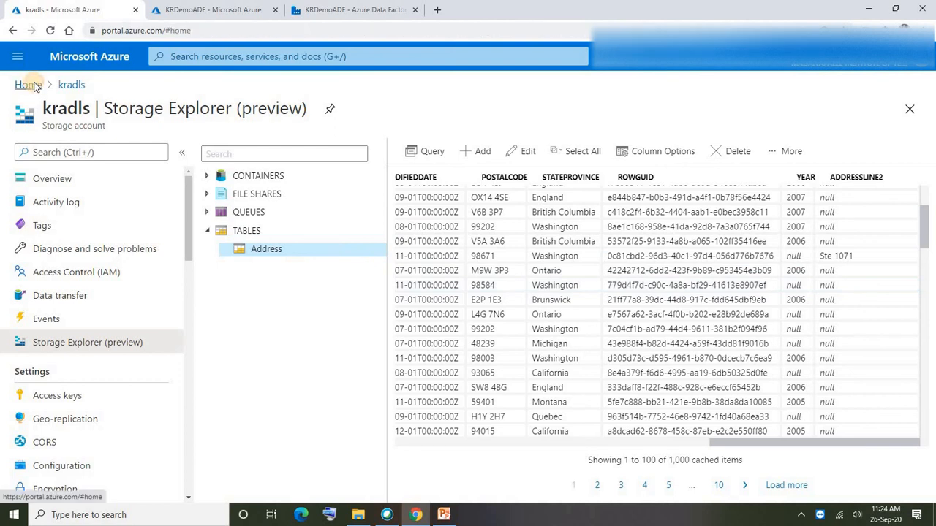
{"action": "left_click", "coordinate": [114, 288]}
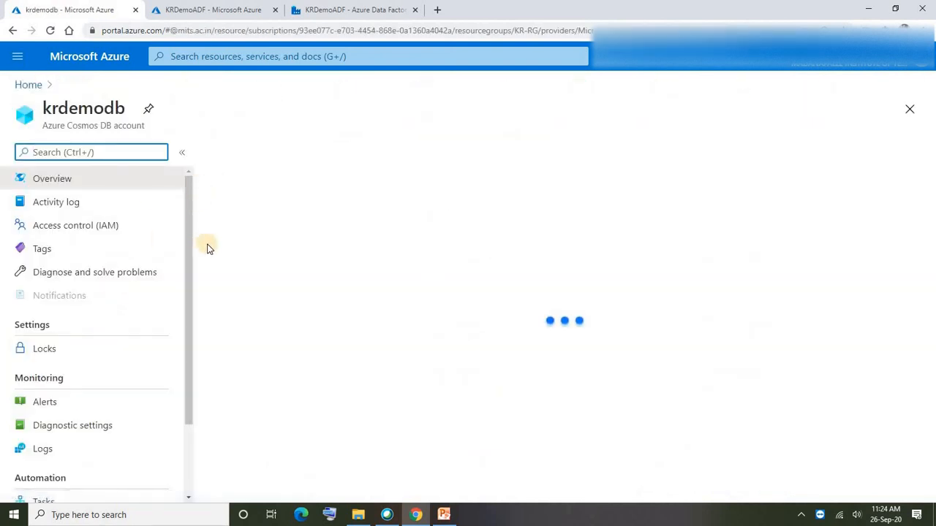
{"action": "left_click", "coordinate": [114, 344]}
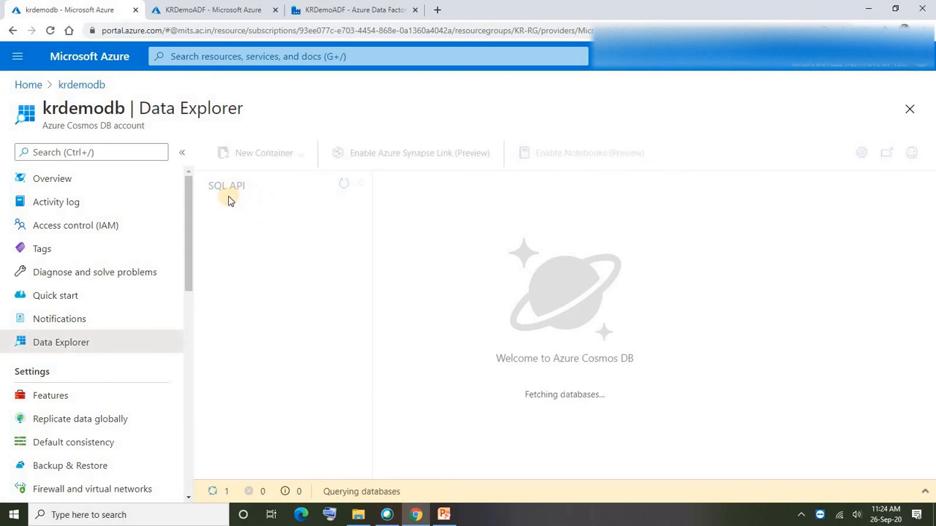
{"action": "left_click", "coordinate": [209, 217]}
{"action": "left_click", "coordinate": [255, 249]}
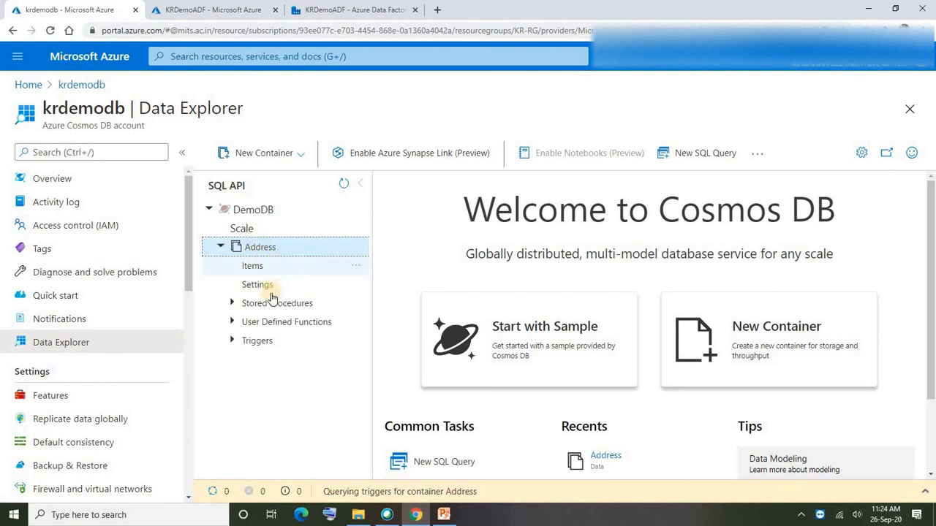
- Run the query SELECT * FROM c on the Address container and look over the first record's fields from AddressID to ModifiedDate
{"action": "left_click", "coordinate": [702, 157]}
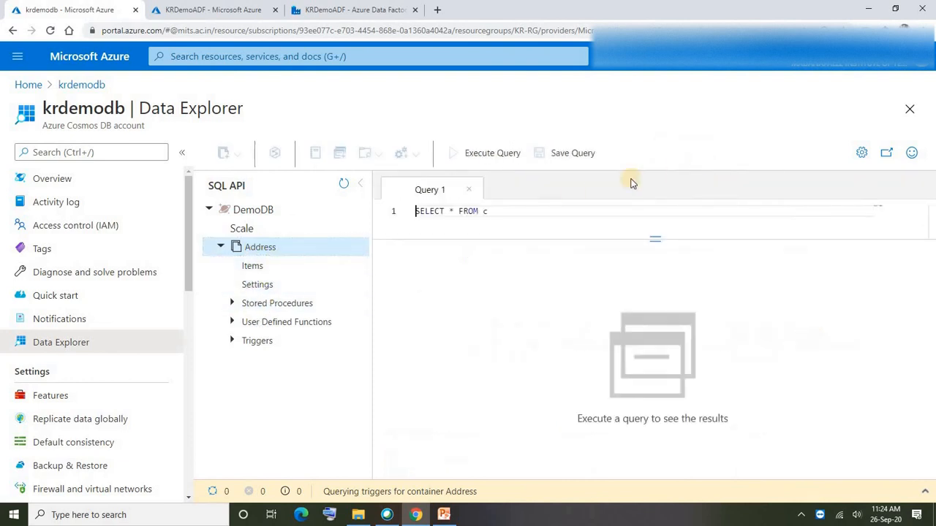
{"action": "left_click", "coordinate": [474, 167]}
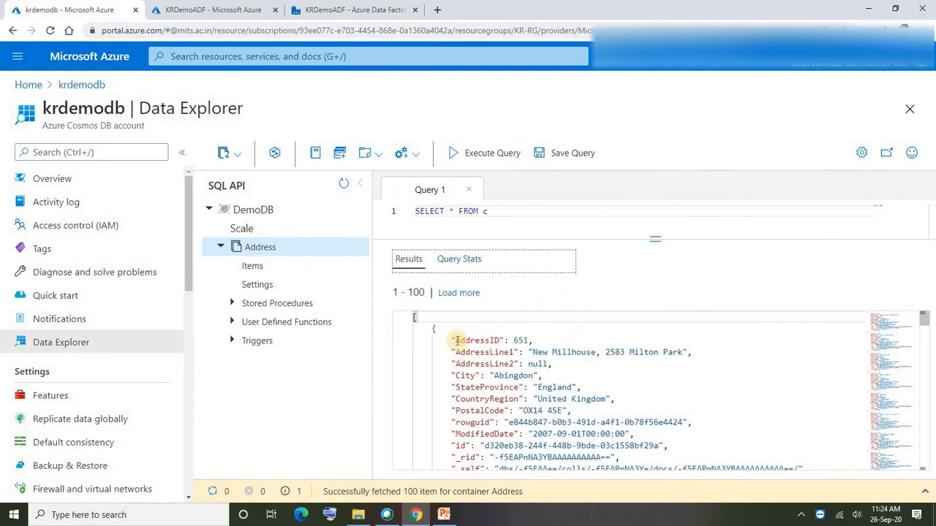
{"action": "left_click_drag", "start_coordinate": [455, 341], "coordinate": [637, 432]}
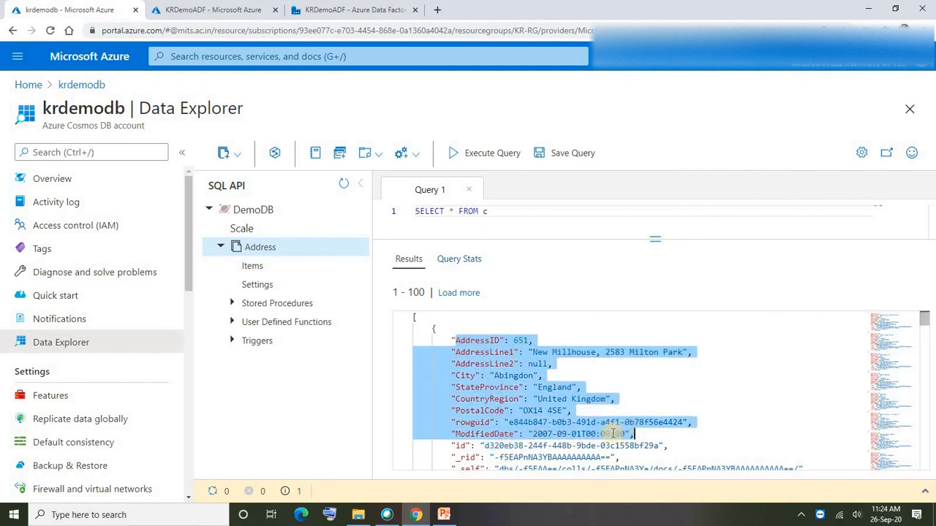
- Load further batches of the query results up to items 1401 - 1500
{"action": "left_click", "coordinate": [462, 294]}
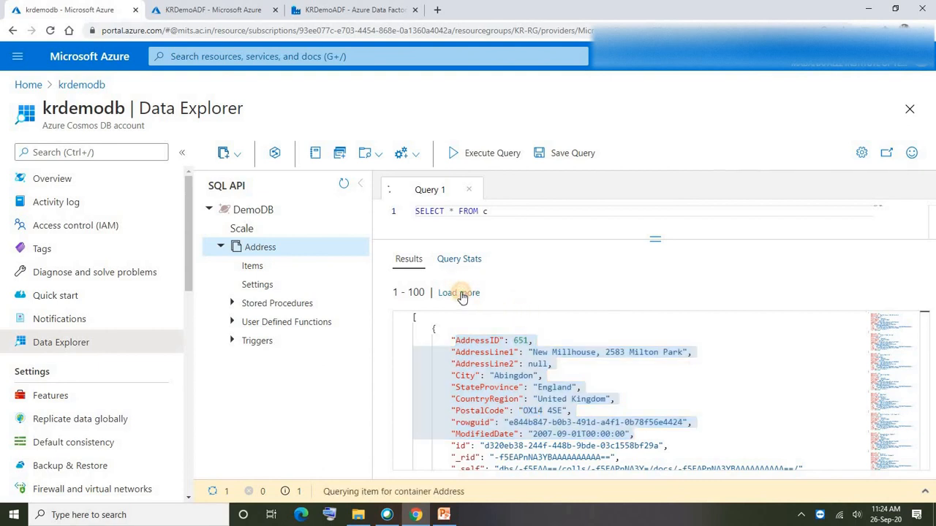
{"action": "left_click", "coordinate": [477, 294]}
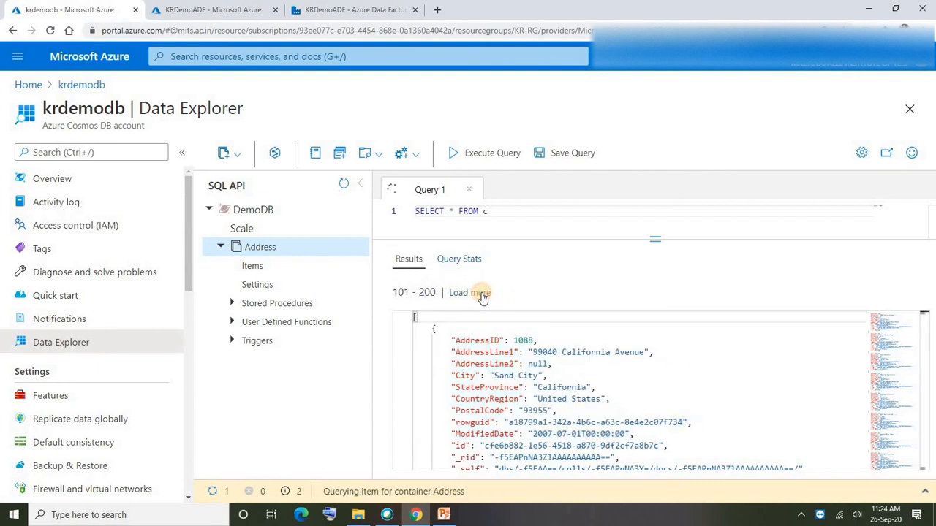
{"action": "left_click", "coordinate": [477, 293]}
{"action": "left_click", "coordinate": [477, 293]}
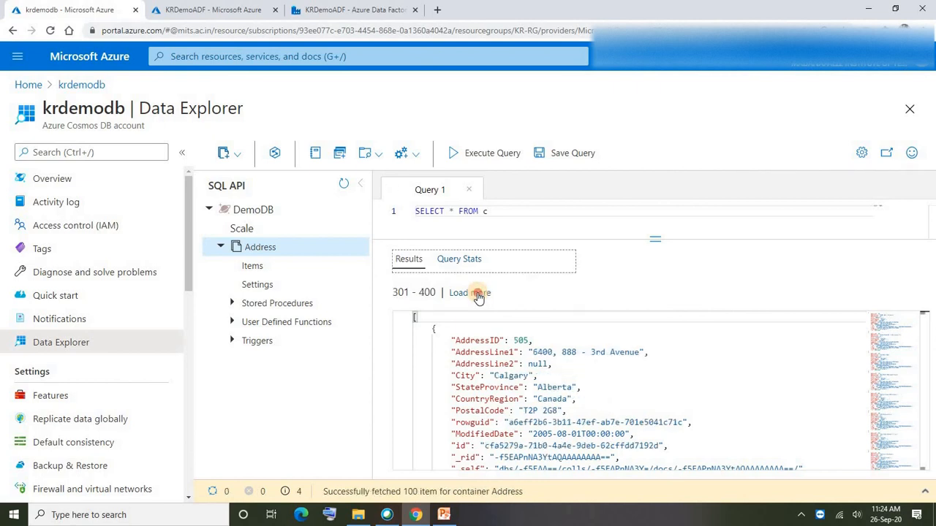
{"action": "left_click", "coordinate": [477, 293]}
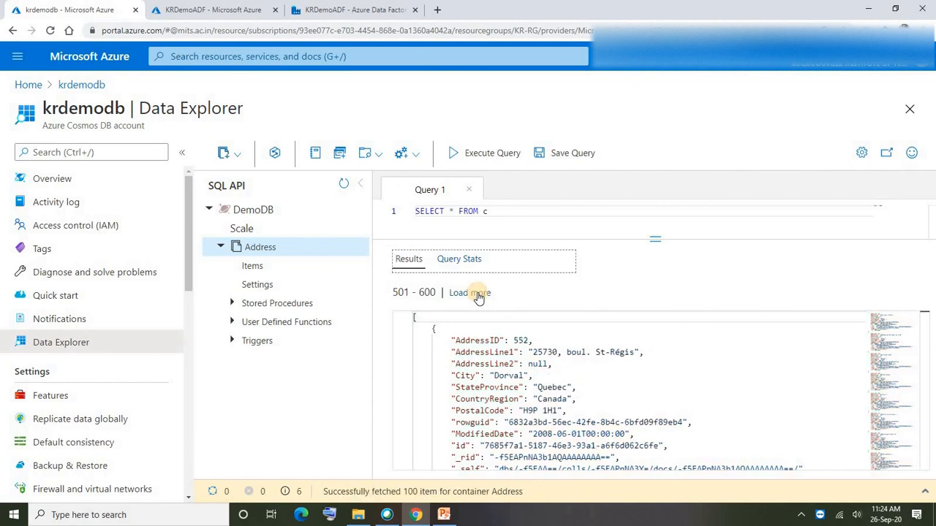
{"action": "left_click", "coordinate": [478, 293]}
{"action": "left_click", "coordinate": [477, 293]}
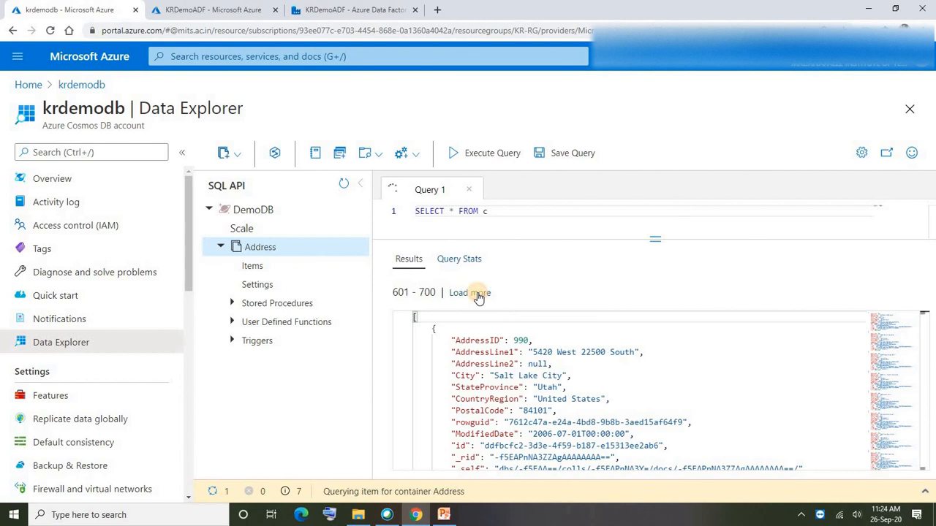
{"action": "left_click", "coordinate": [477, 293]}
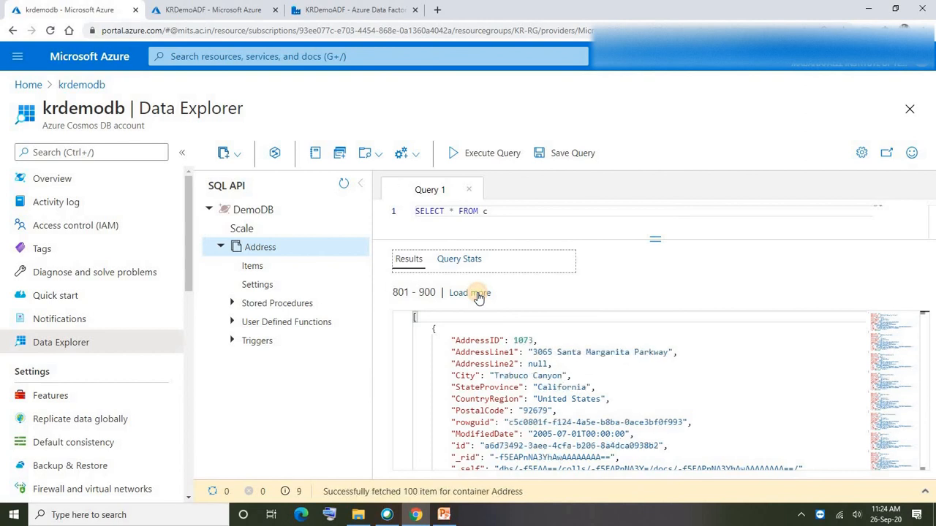
{"action": "left_click", "coordinate": [479, 296]}
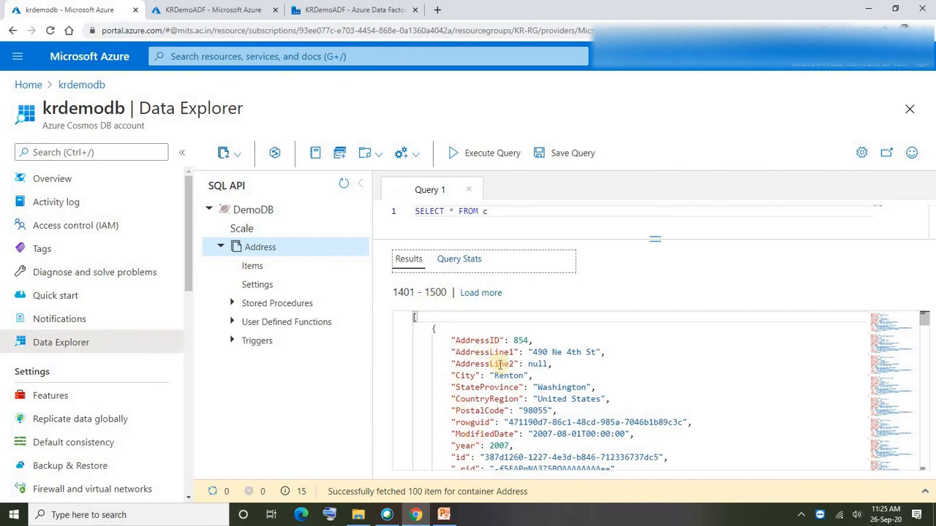
- Examine the first record of the loaded batch, comparing its year field with its ModifiedDate
{"action": "scroll", "coordinate": [498, 403], "scroll_direction": "down", "scroll_amount": 1}
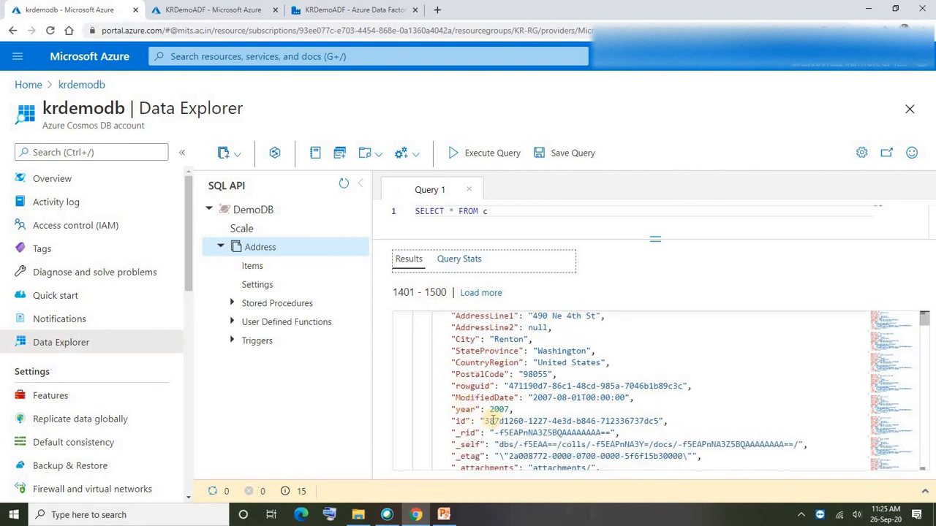
{"action": "scroll", "coordinate": [482, 404], "scroll_direction": "up", "scroll_amount": 1}
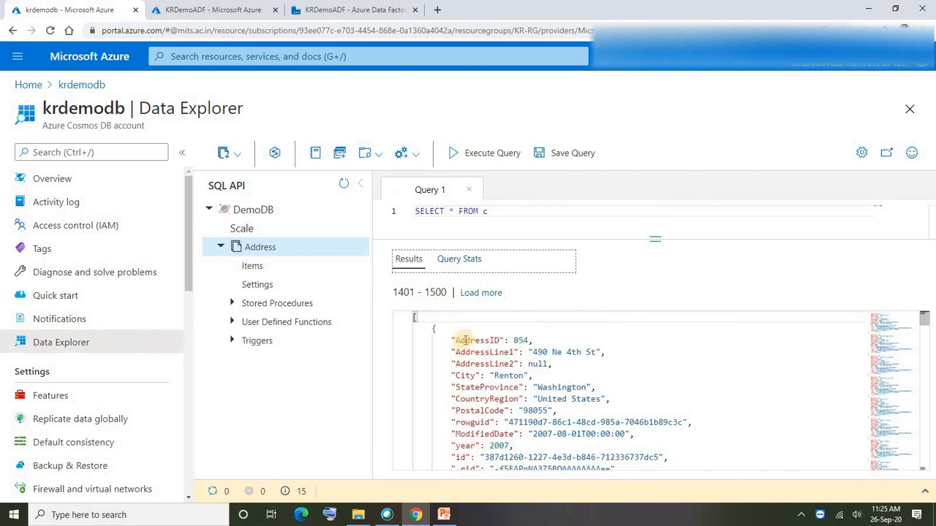
{"action": "scroll", "coordinate": [484, 389], "scroll_direction": "down", "scroll_amount": 2}
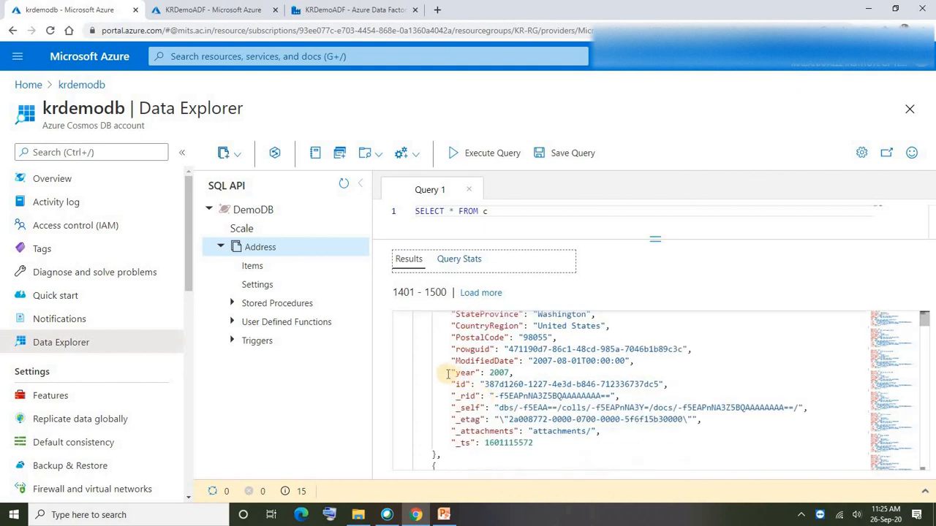
{"action": "left_click_drag", "start_coordinate": [446, 373], "coordinate": [509, 373]}
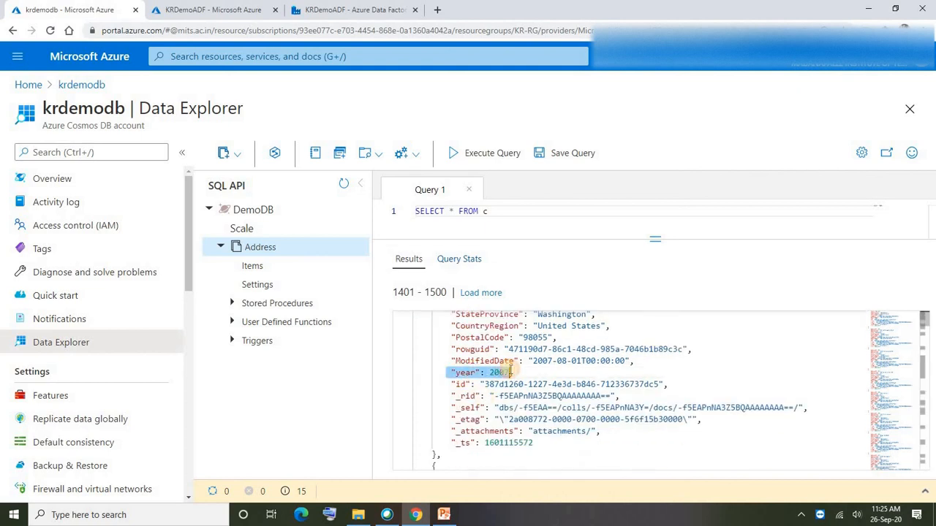
{"action": "left_click", "coordinate": [528, 373]}
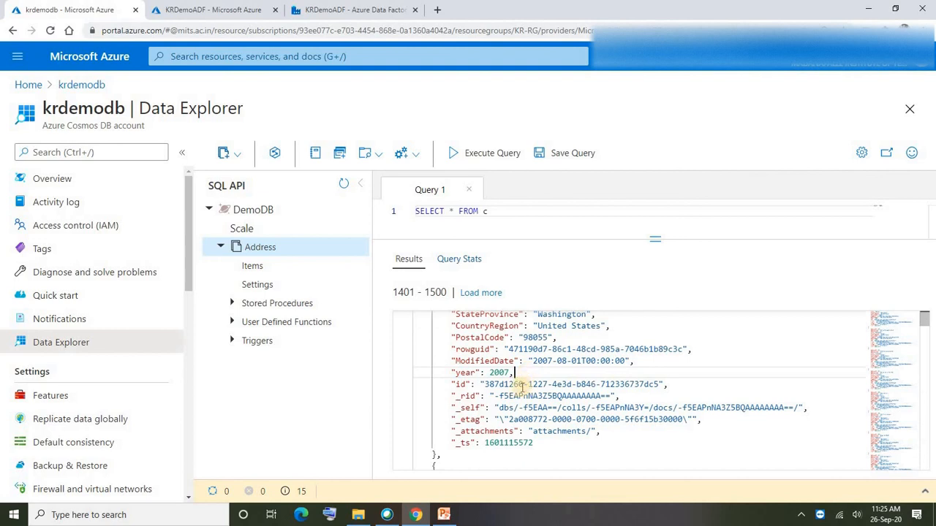
{"action": "left_click_drag", "start_coordinate": [517, 374], "coordinate": [457, 372]}
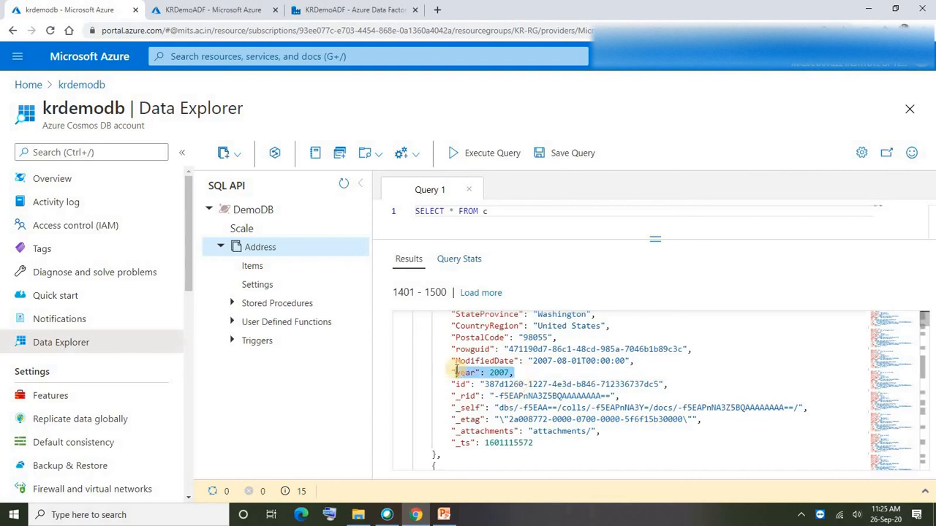